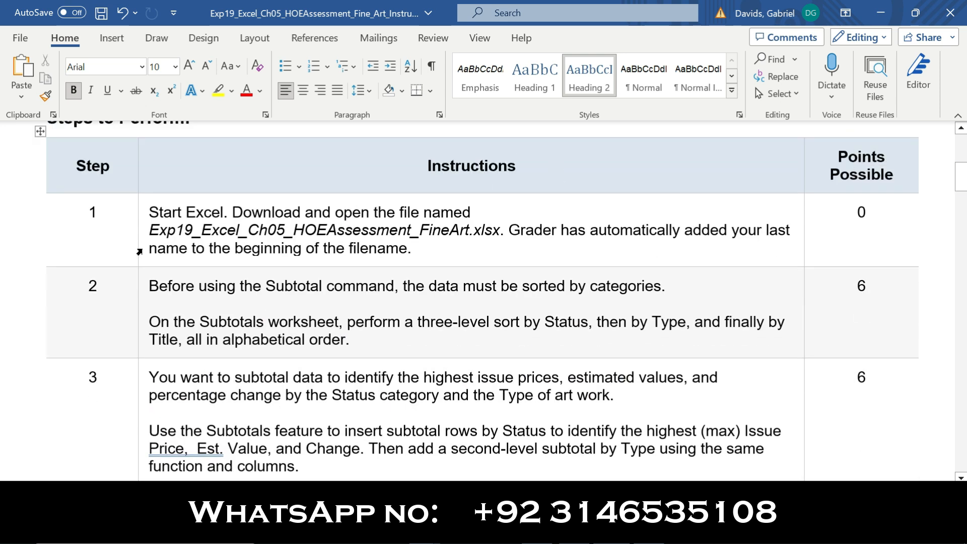
Make the Step 1 instructions bold and highlight them in yellow
click(140, 252)
click(151, 225)
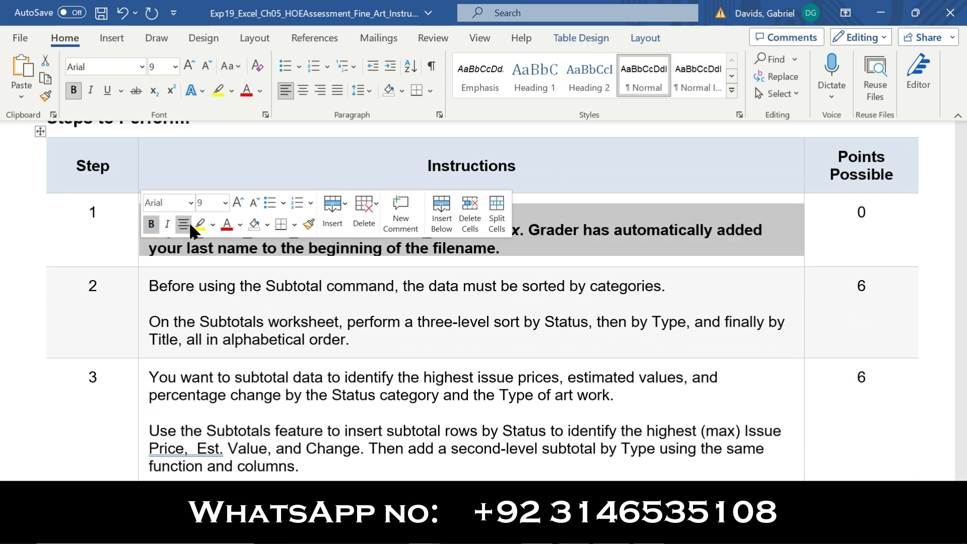
click(200, 224)
click(82, 238)
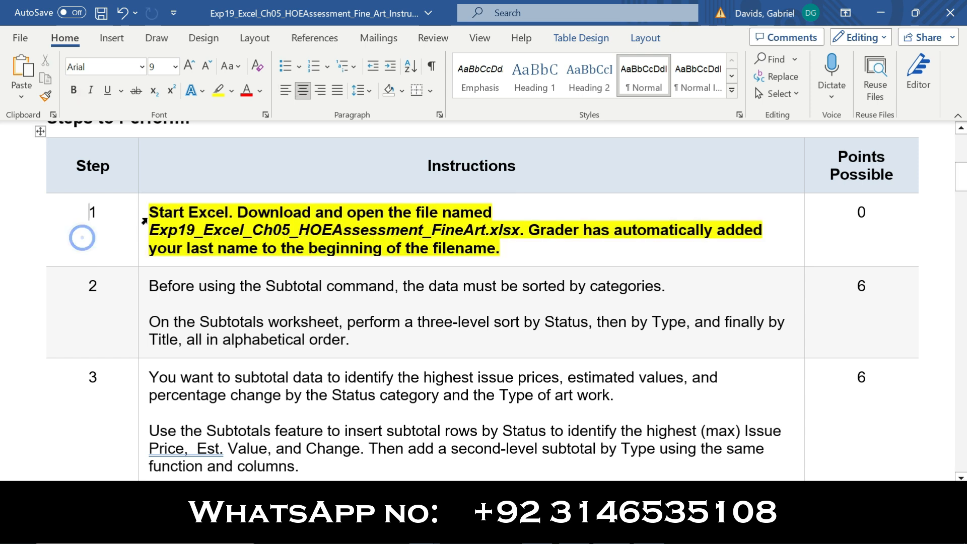
drag(150, 216, 491, 241)
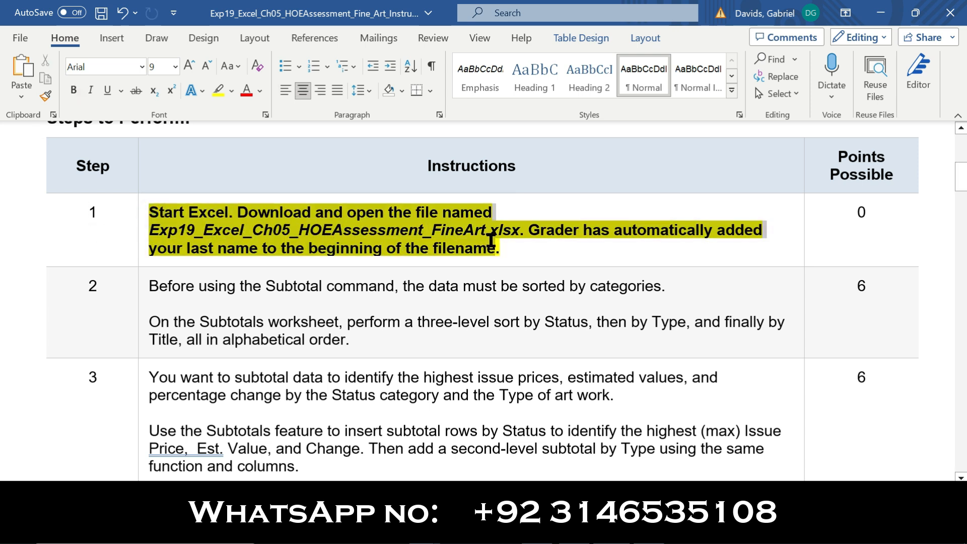
Preview the Fine Art workbook's sheets, including Summary Stats and the Porcelain tables, then return to Word
key(alt+Tab)
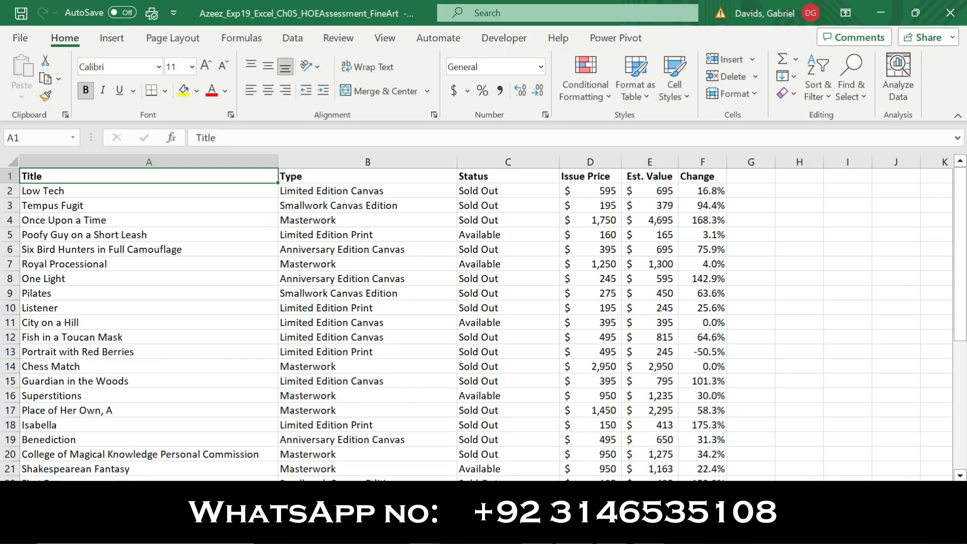
key(ctrl+Page_Down)
key(ctrl+Page_Down)
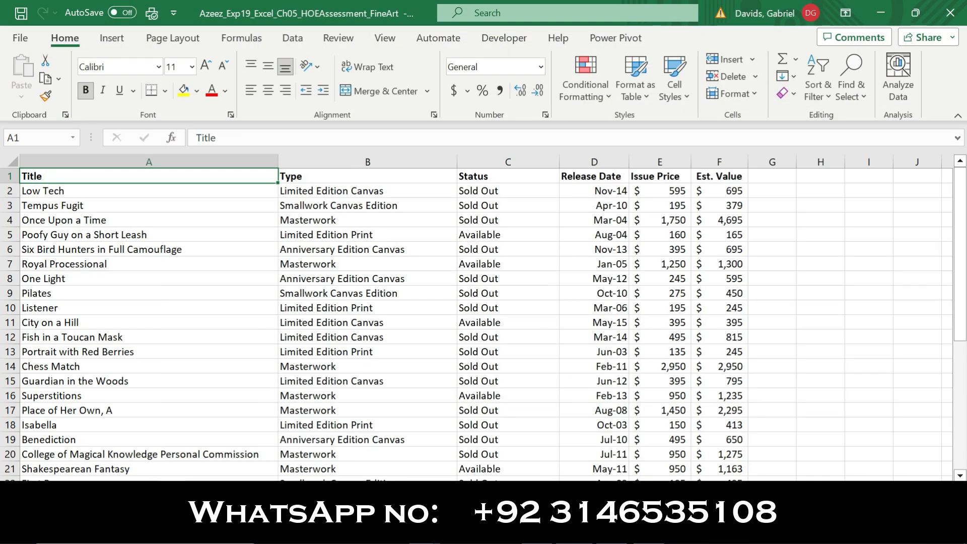
key(ctrl+Page_Down)
key(ctrl+Page_Down)
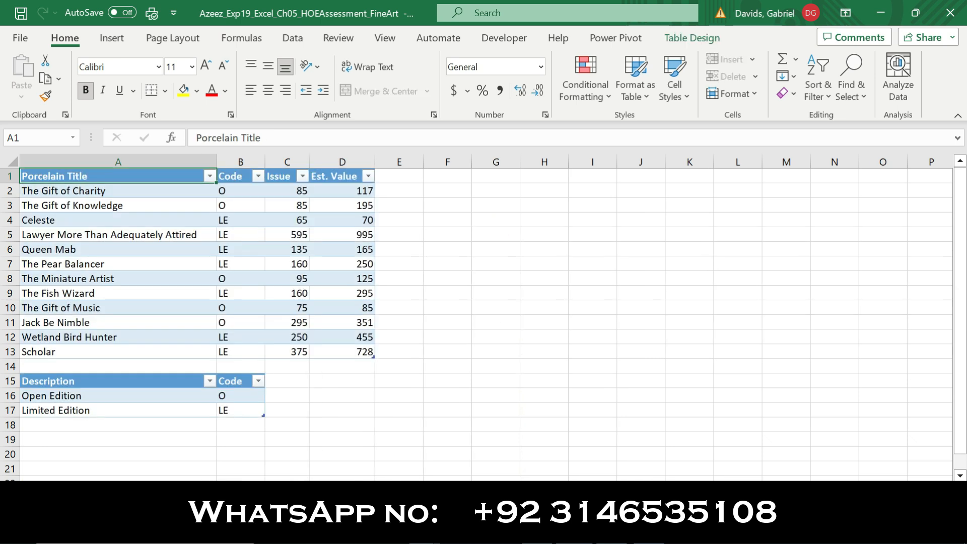
key(ctrl+Page_Down)
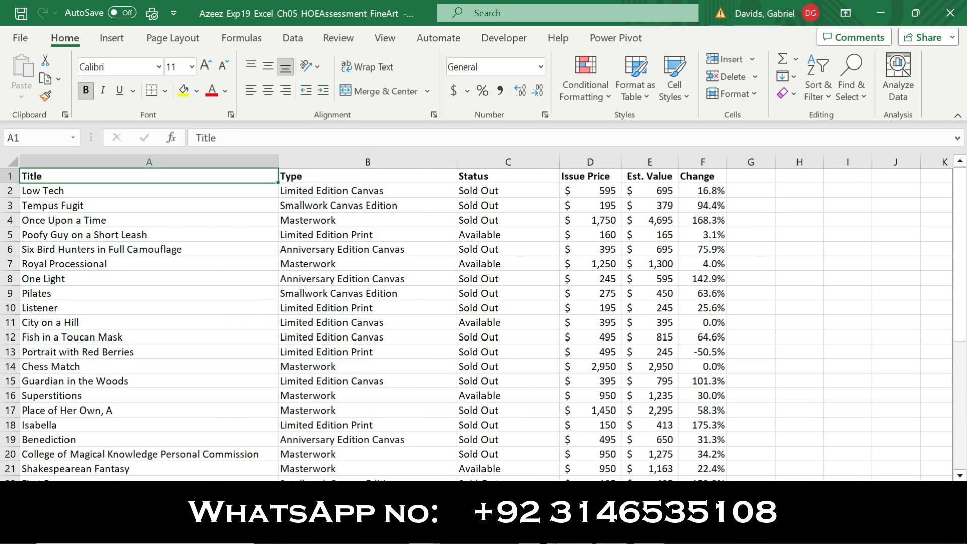
key(alt+Tab)
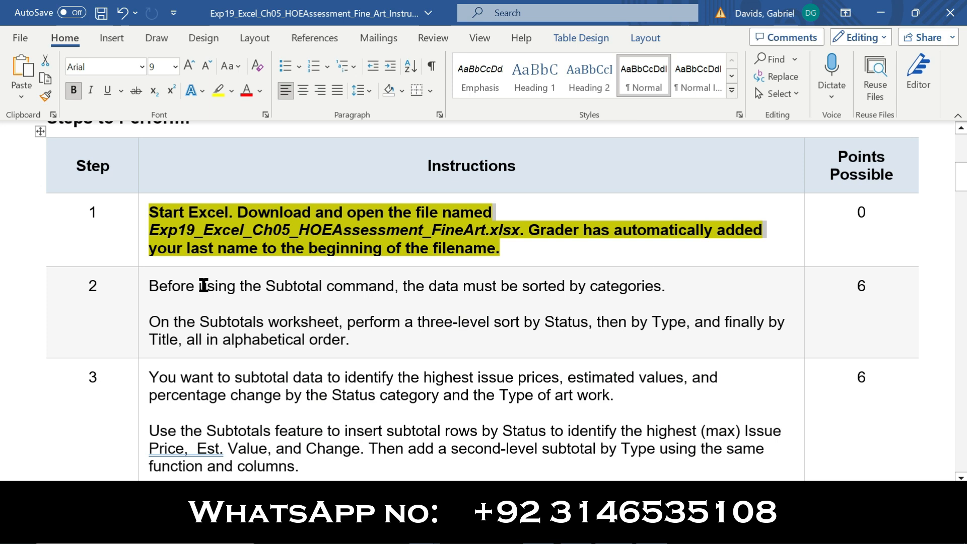
Remove bold and yellow highlight from Step 1 and apply both to Step 2
click(139, 245)
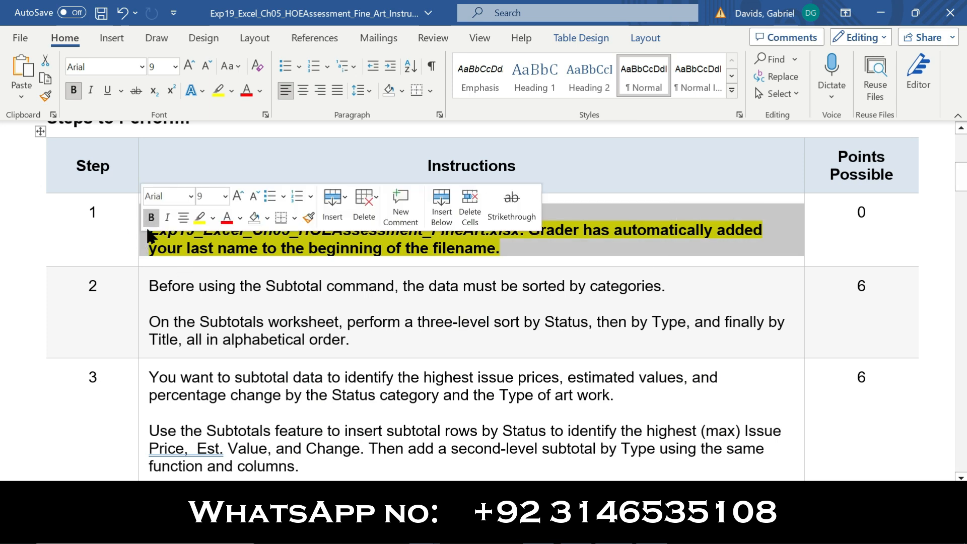
click(151, 217)
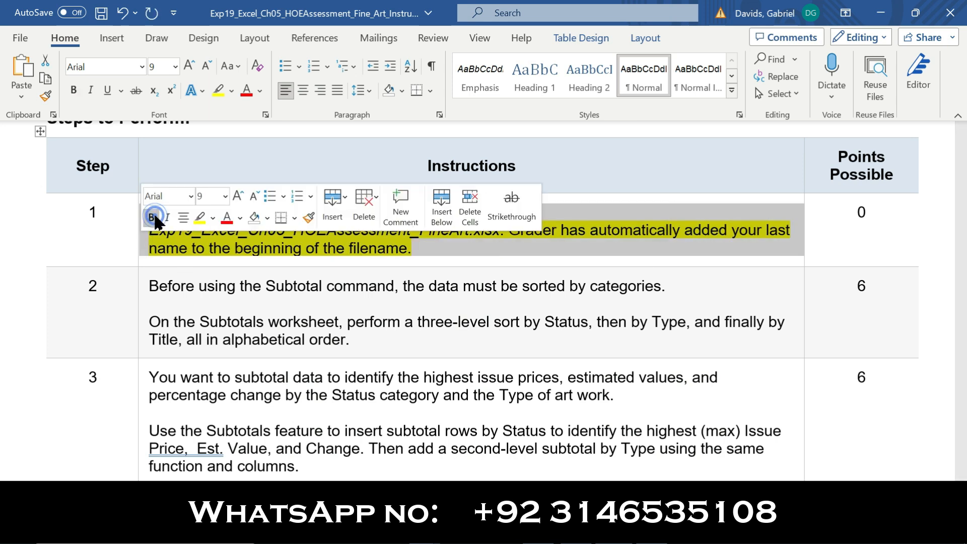
click(200, 218)
click(139, 303)
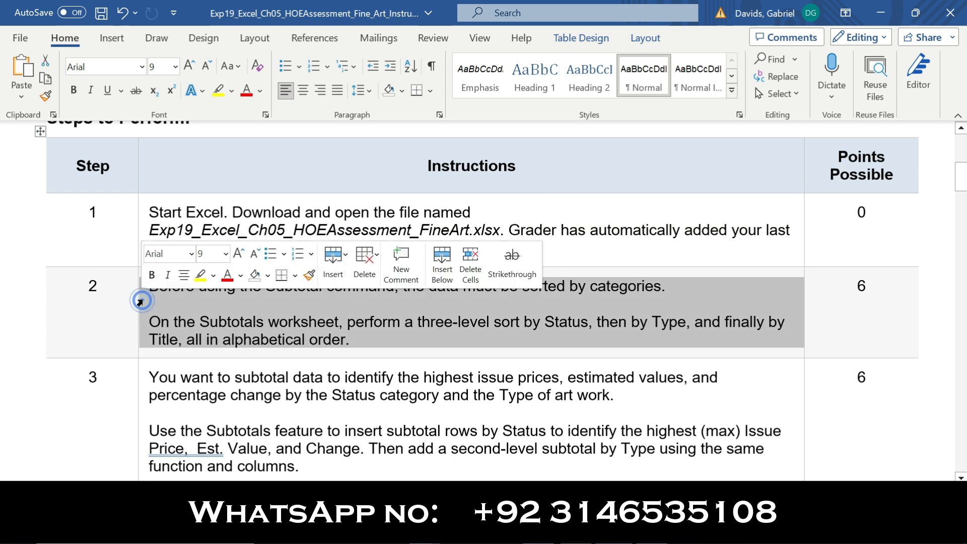
click(151, 276)
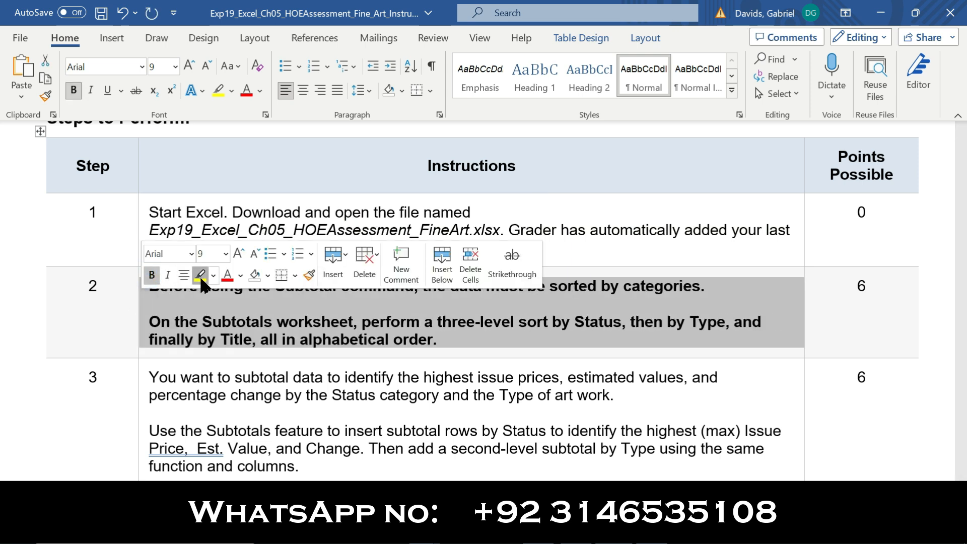
click(201, 275)
click(116, 308)
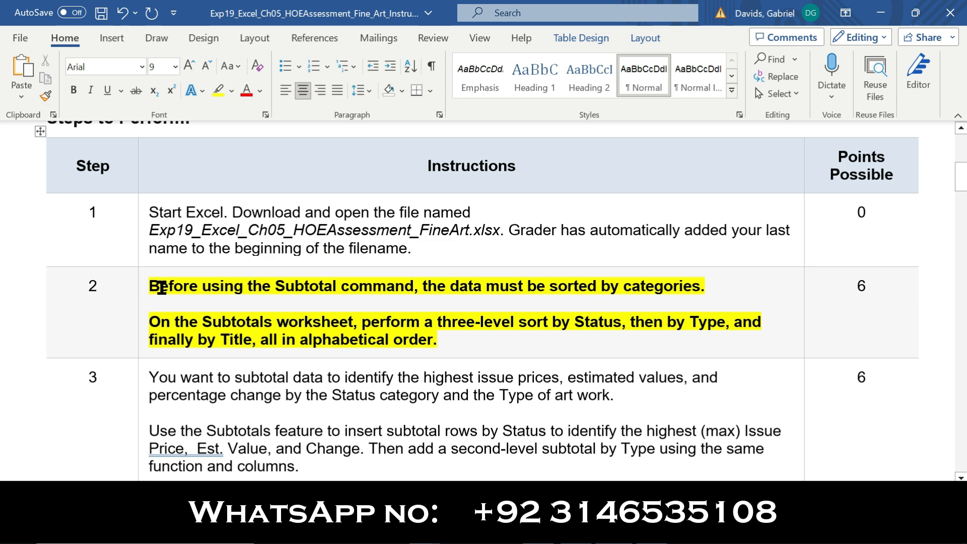
Select Step 2's Subtotals worksheet sort requirement, then bring up the Fine Art workbook
drag(155, 287, 706, 284)
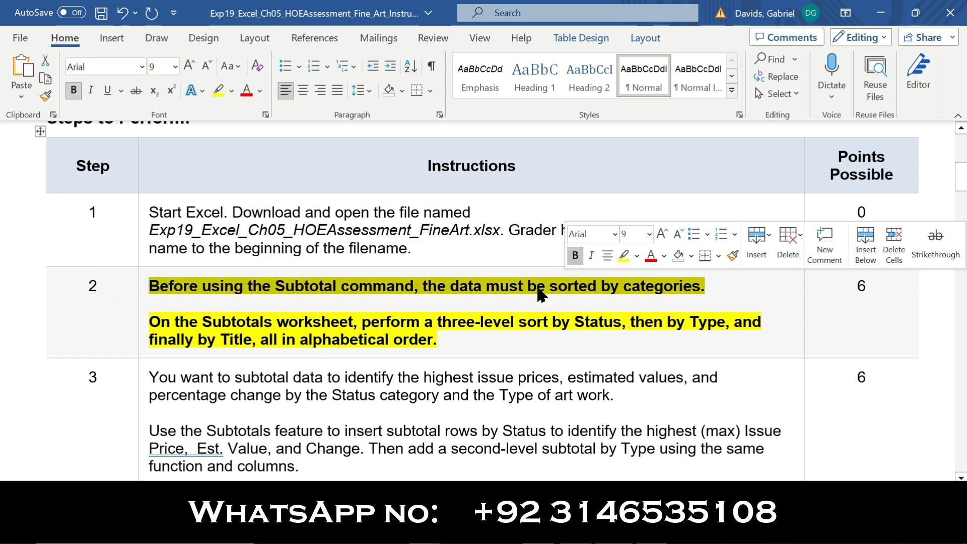
click(261, 297)
drag(152, 325, 733, 325)
drag(583, 331, 430, 341)
key(alt+Tab)
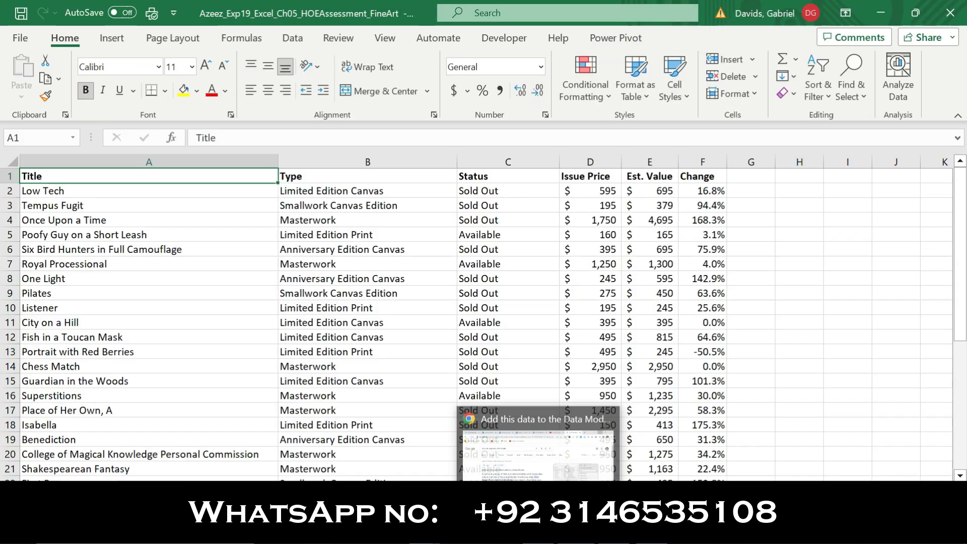
Open the Custom Sort dialog for the art data, checking the instructions along the way
click(134, 255)
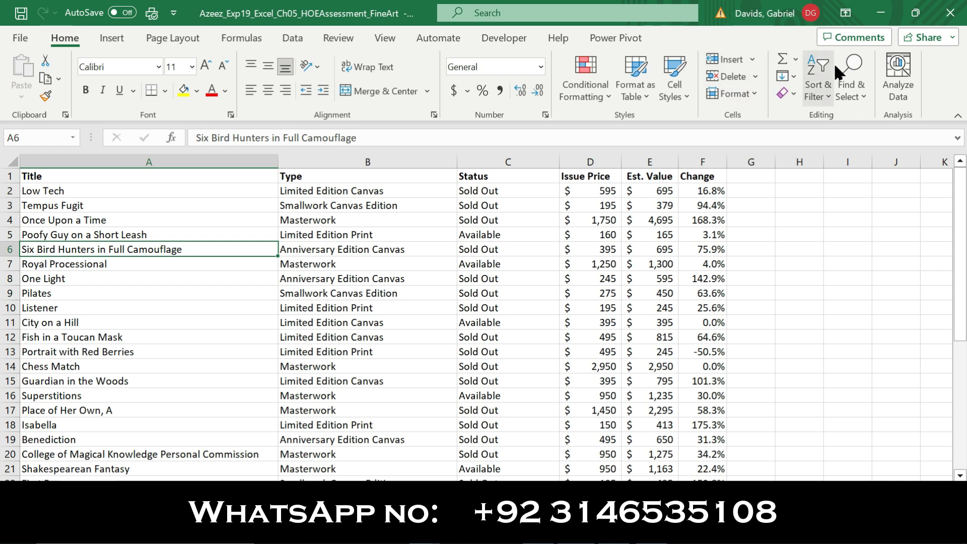
click(825, 95)
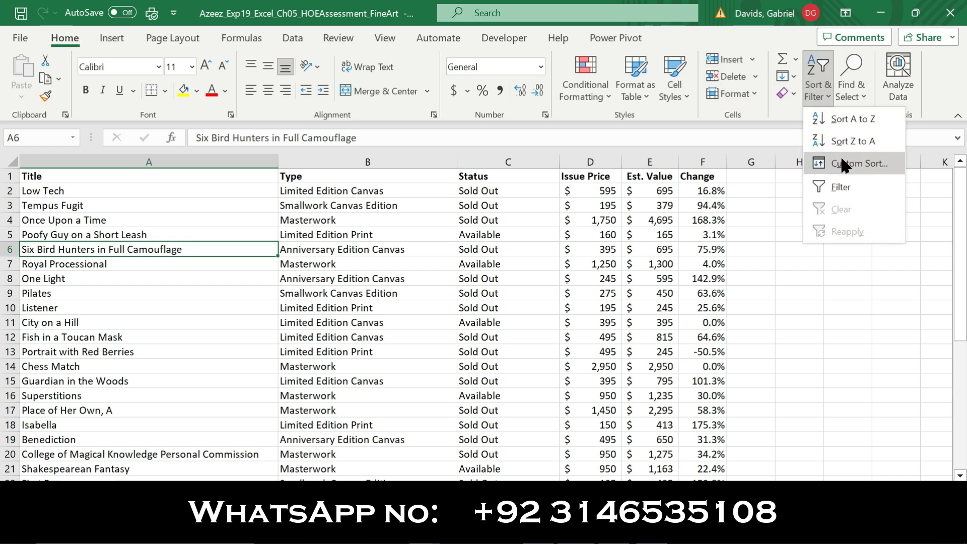
click(848, 168)
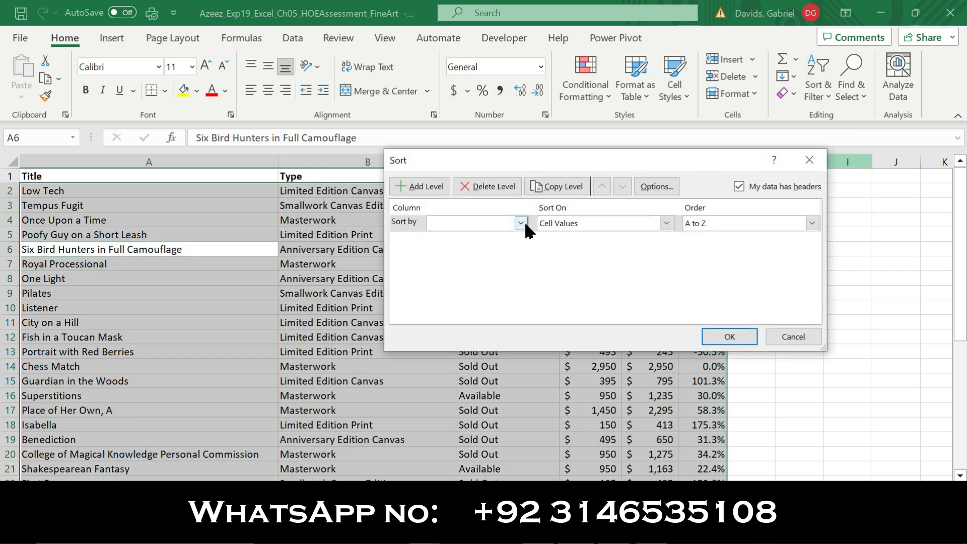
click(650, 531)
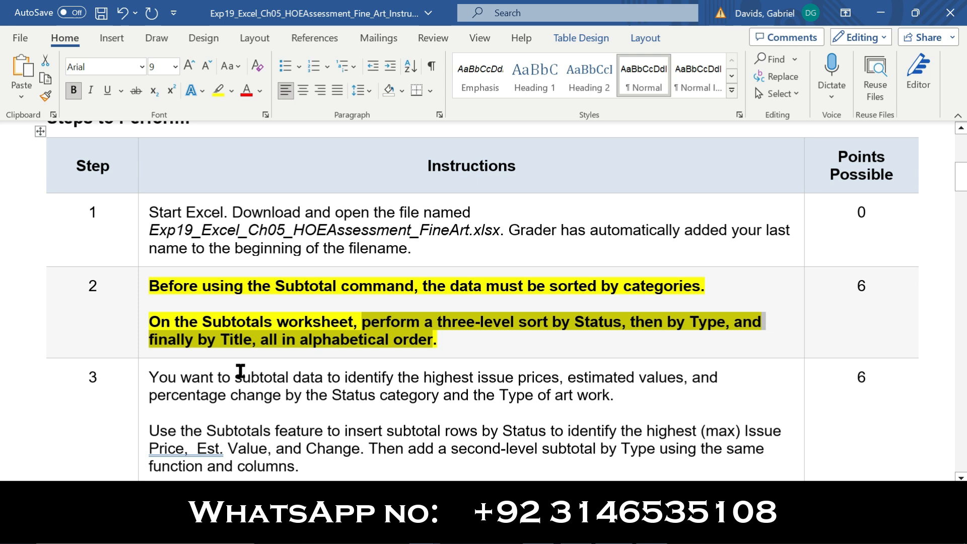
click(615, 530)
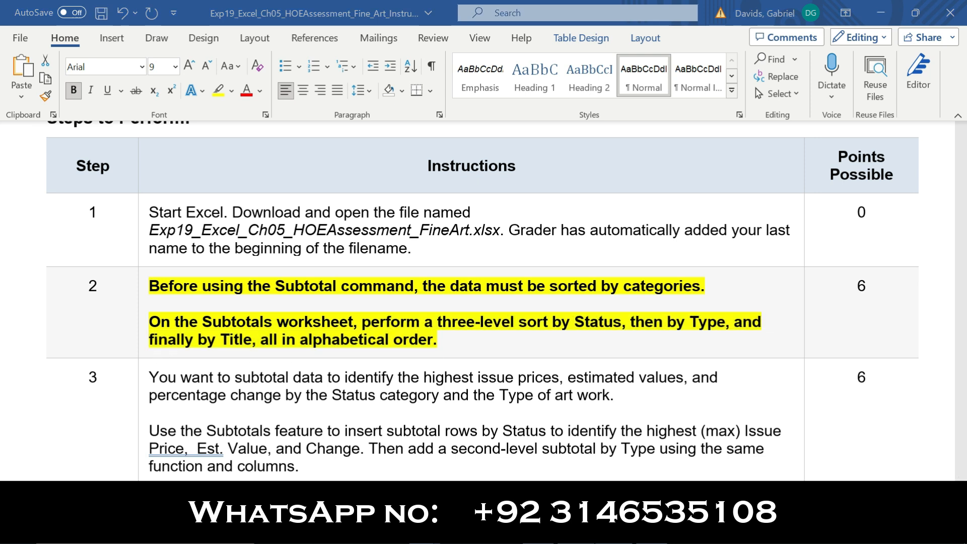
Sort the art list by Status, then Type, then Title, all A to Z
click(522, 223)
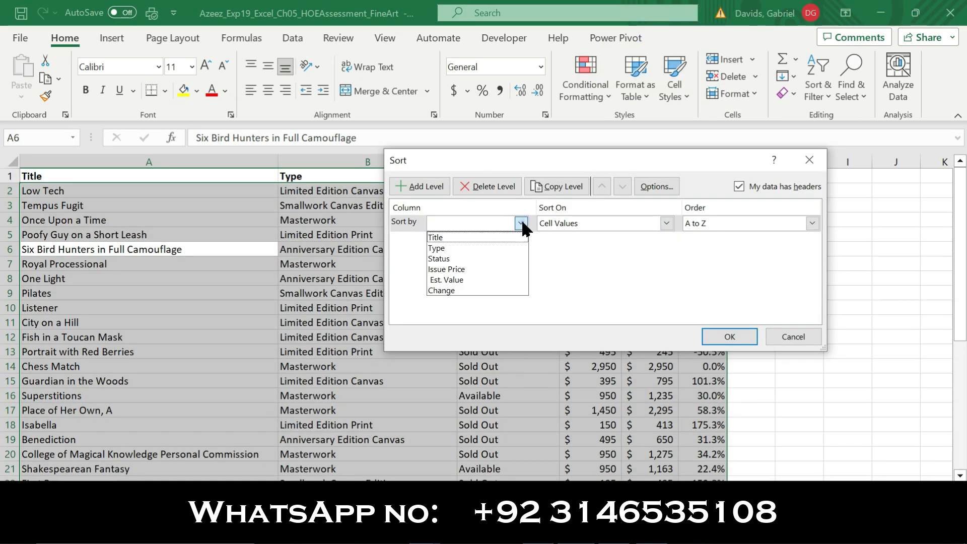
click(463, 259)
click(416, 186)
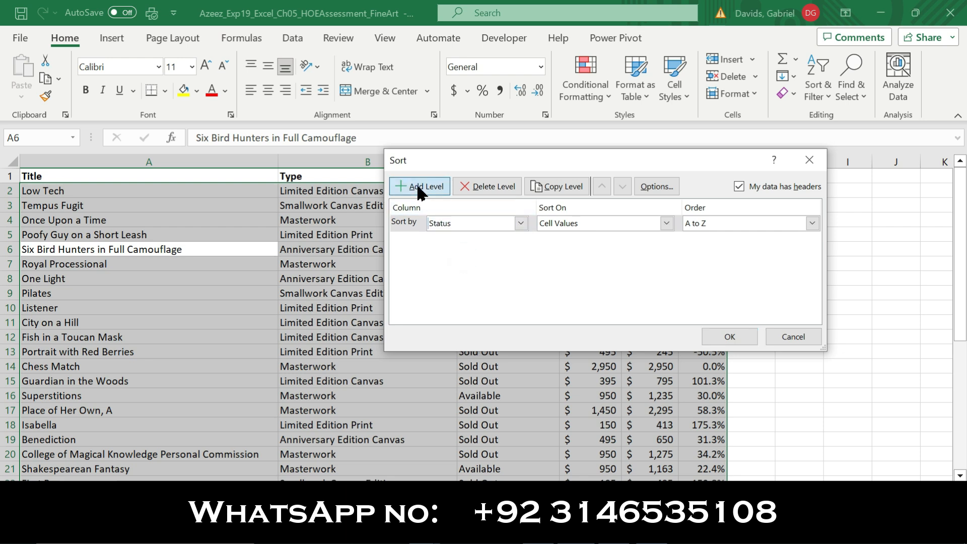
click(522, 240)
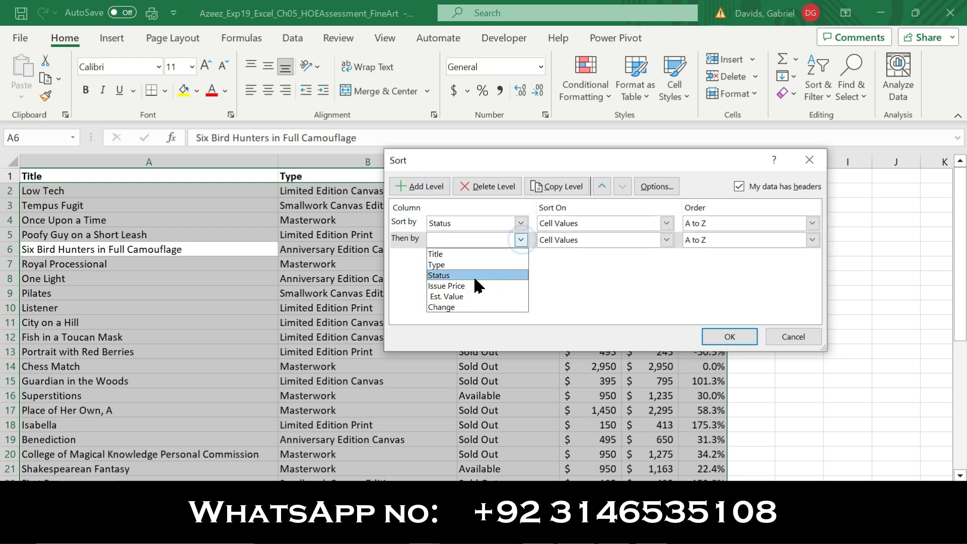
click(469, 266)
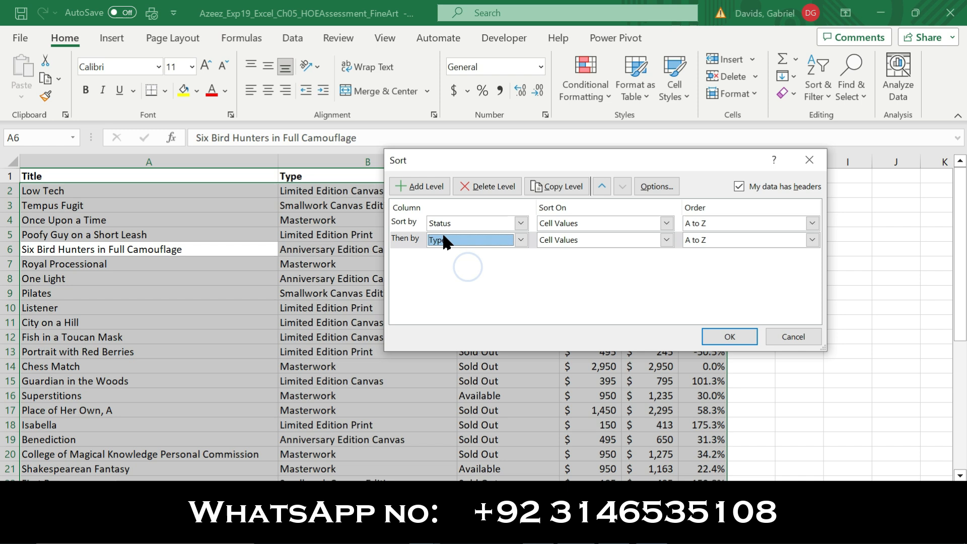
click(419, 185)
click(521, 256)
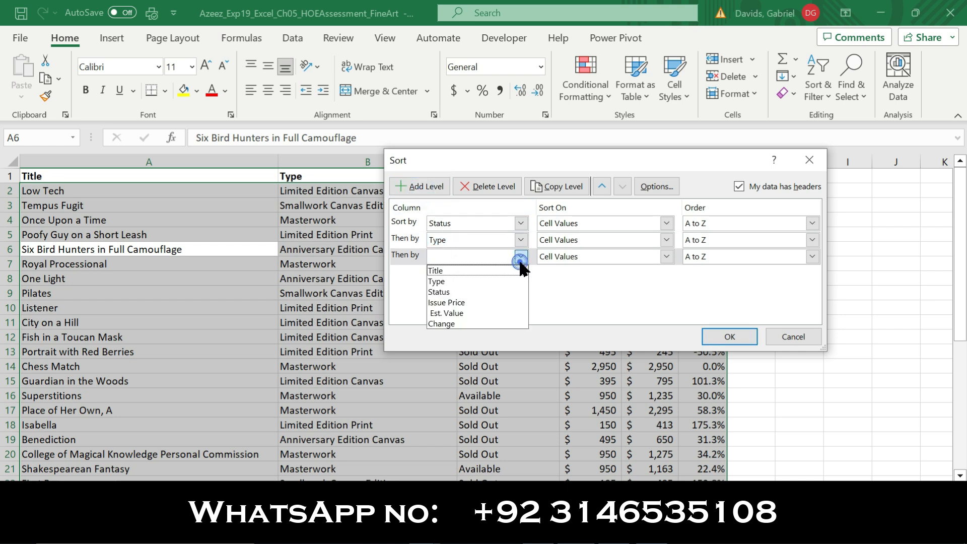
click(474, 271)
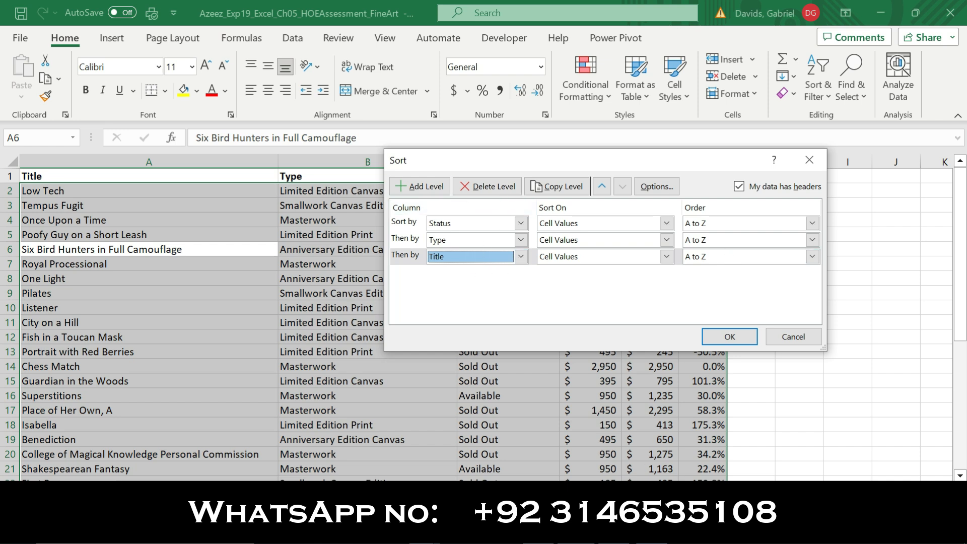
click(347, 530)
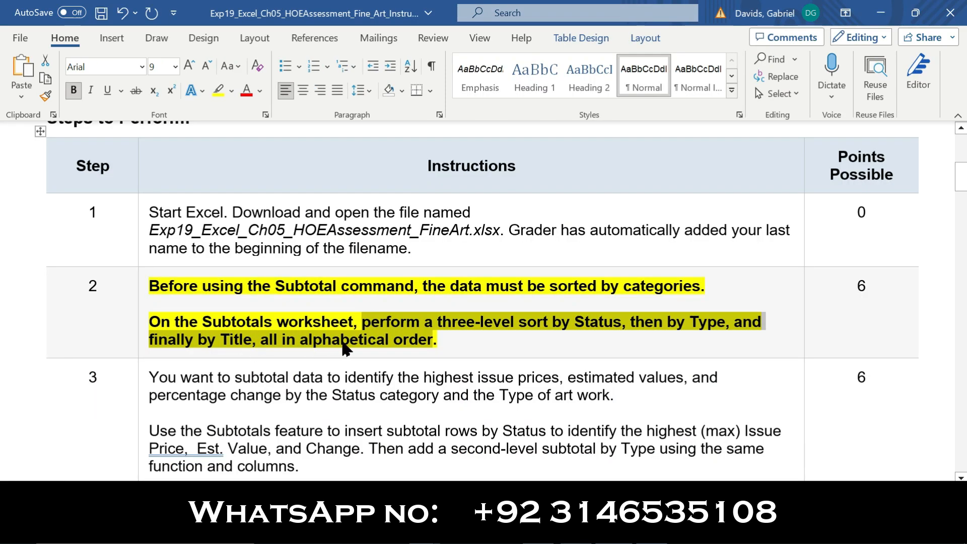
click(540, 530)
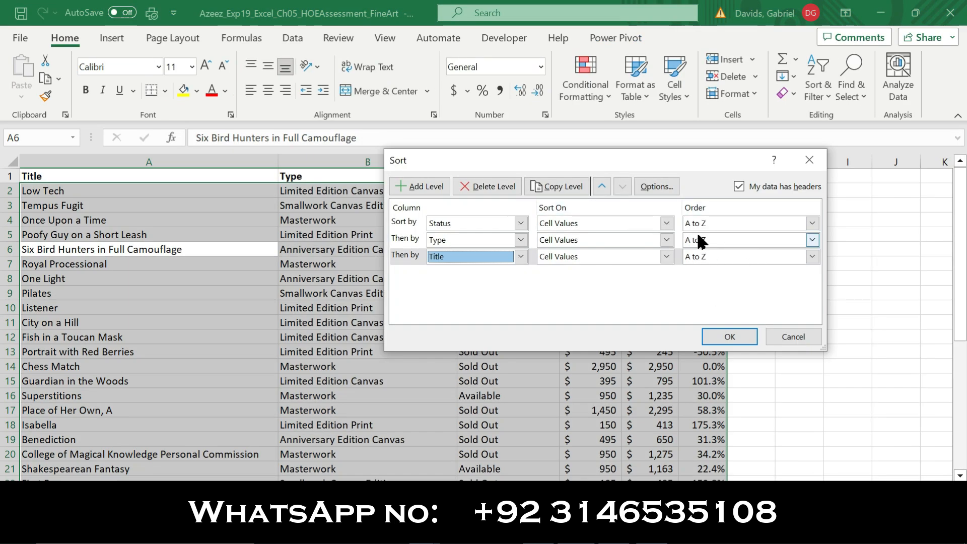
click(727, 339)
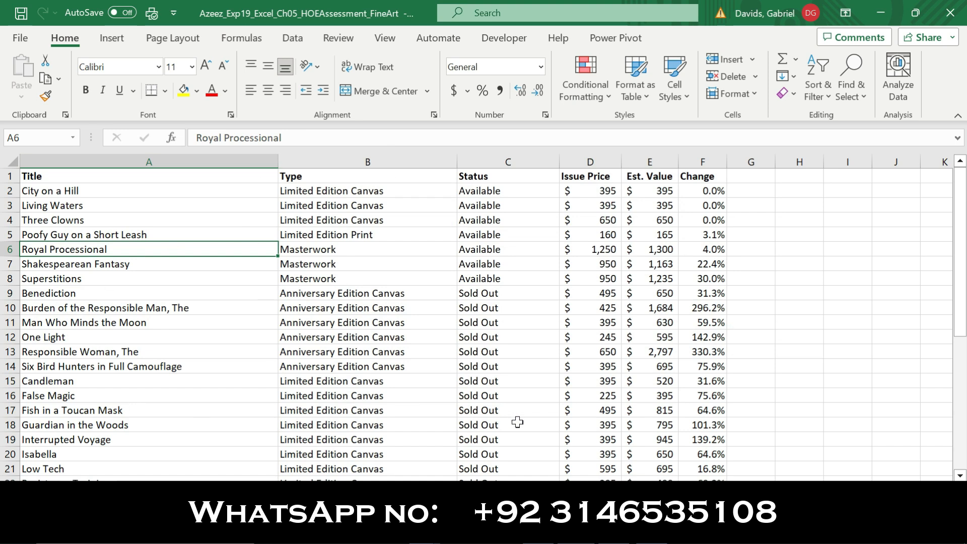
Remove bold and yellow highlight from Step 2 and apply both to Step 3
click(614, 530)
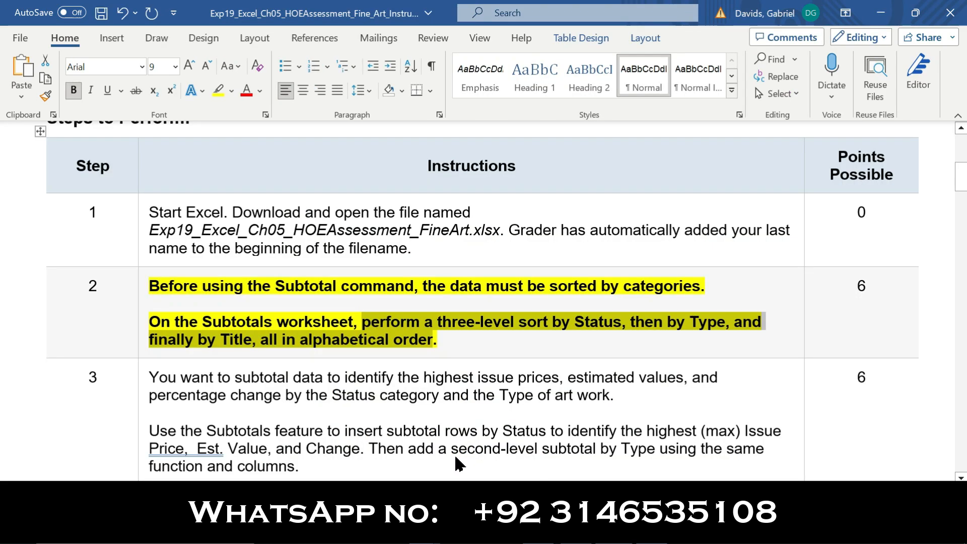
click(142, 312)
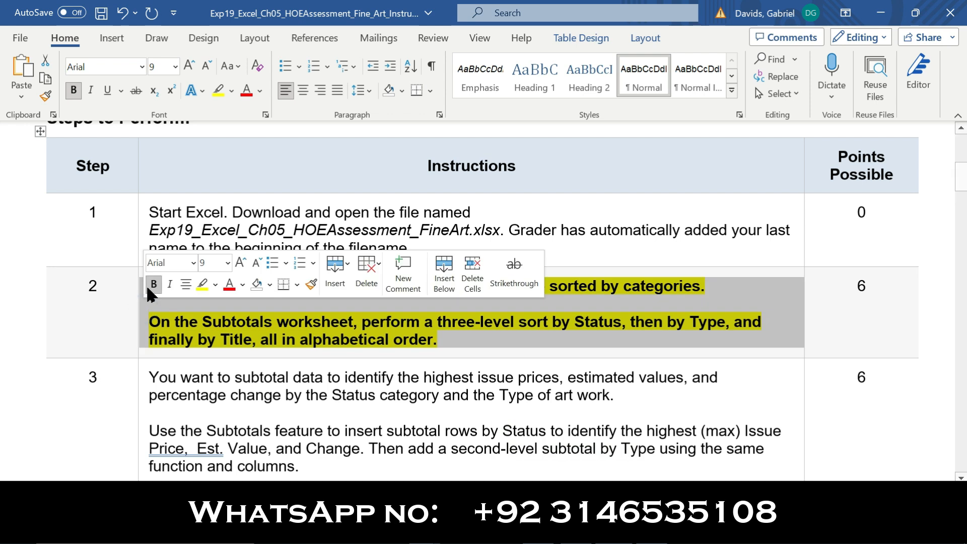
click(150, 283)
click(202, 285)
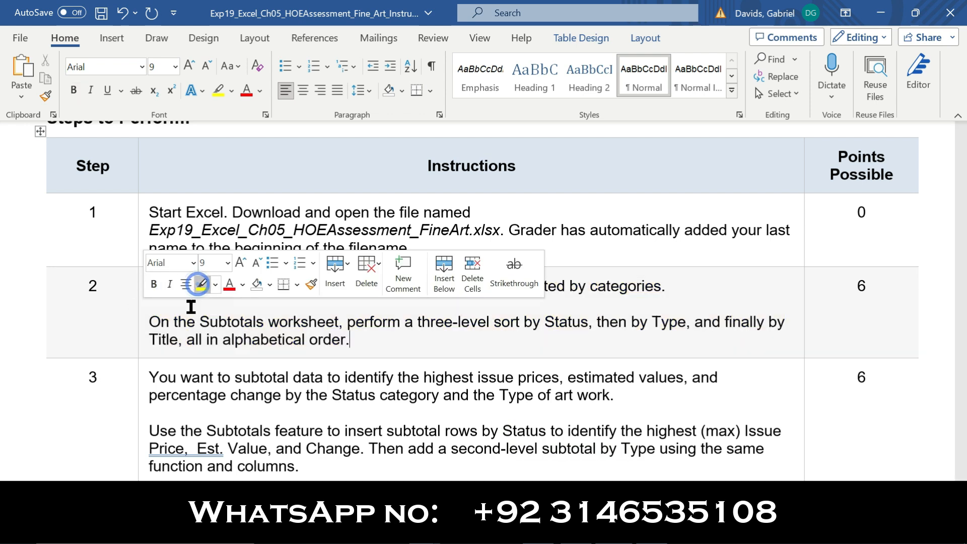
click(141, 418)
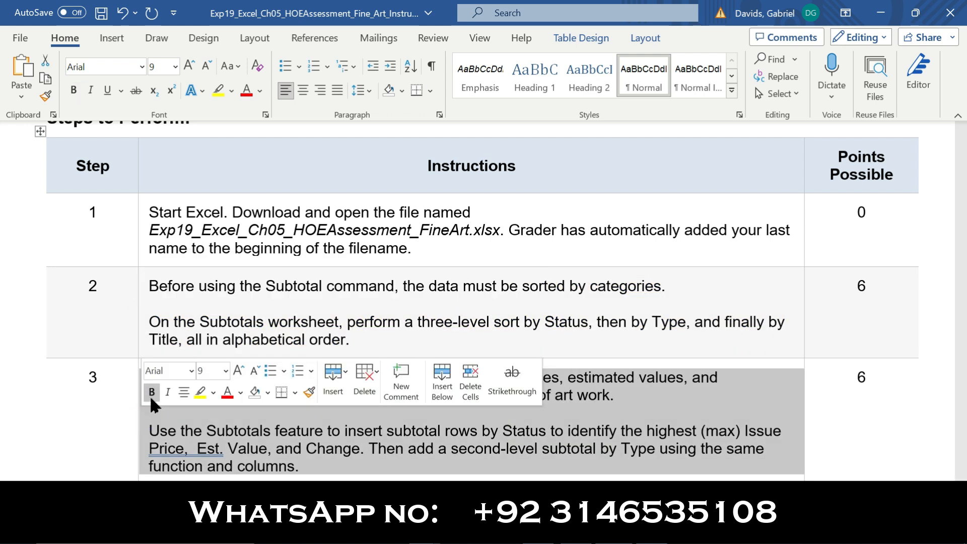
click(151, 393)
click(200, 393)
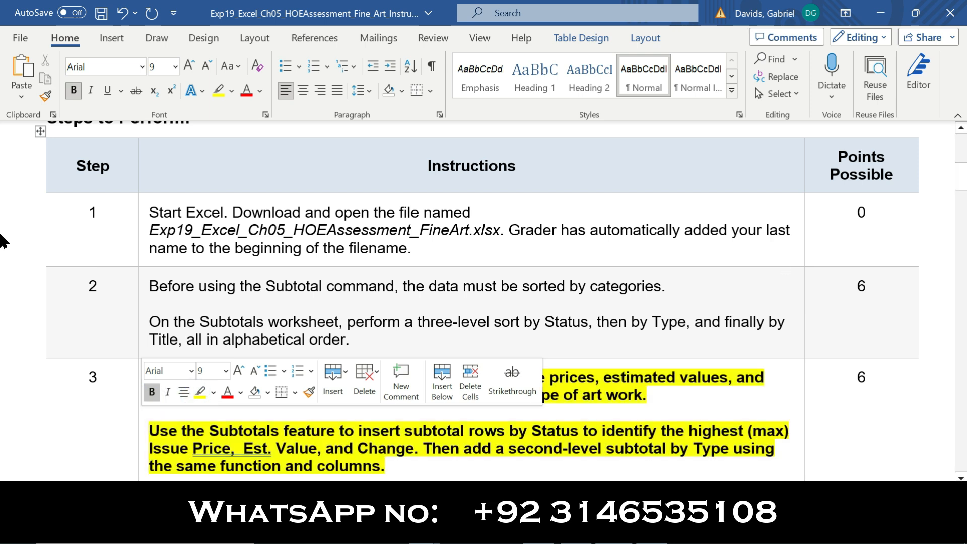
Select Step 3's subtotal sentences through the Change column, then return to Excel
scroll(1, 186, down, 1)
scroll(1, 186, down, 5)
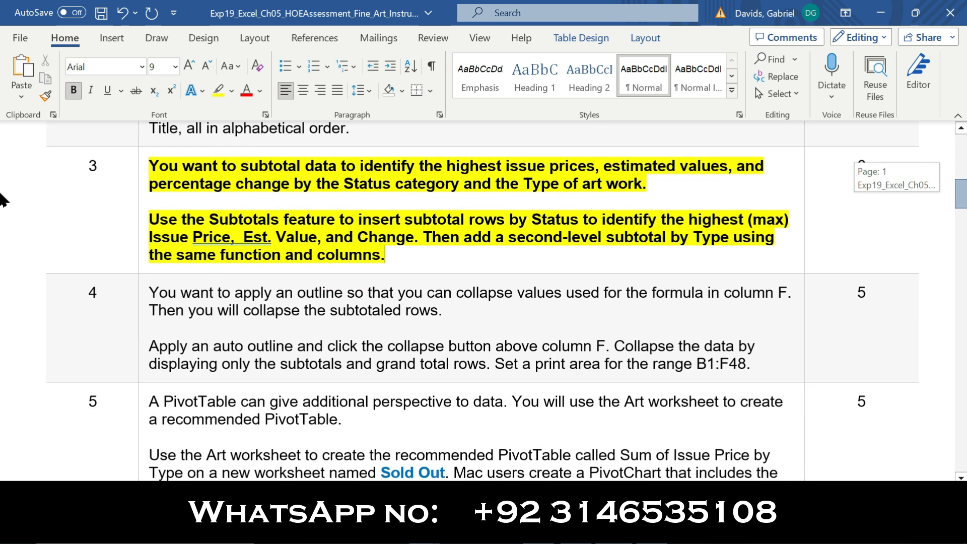
drag(154, 151, 669, 174)
click(669, 175)
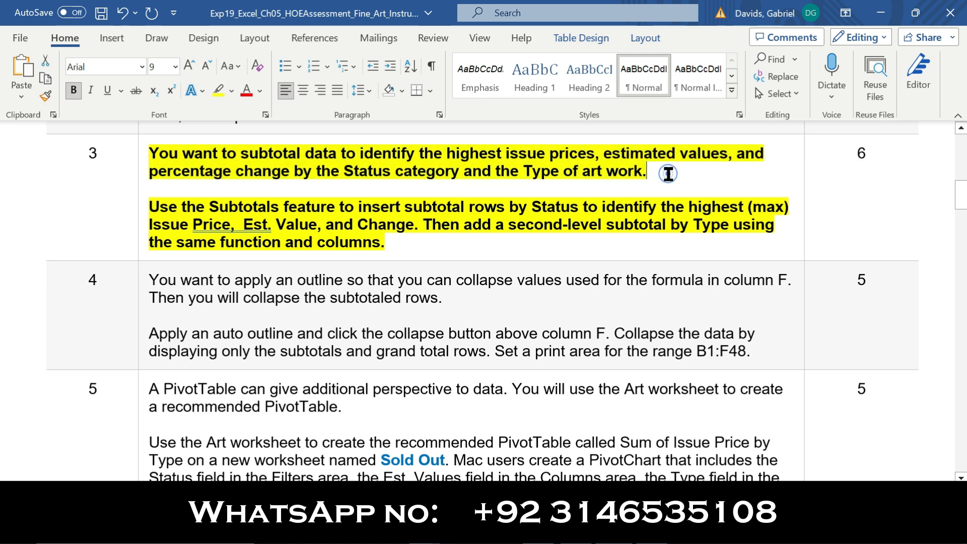
drag(183, 209, 650, 200)
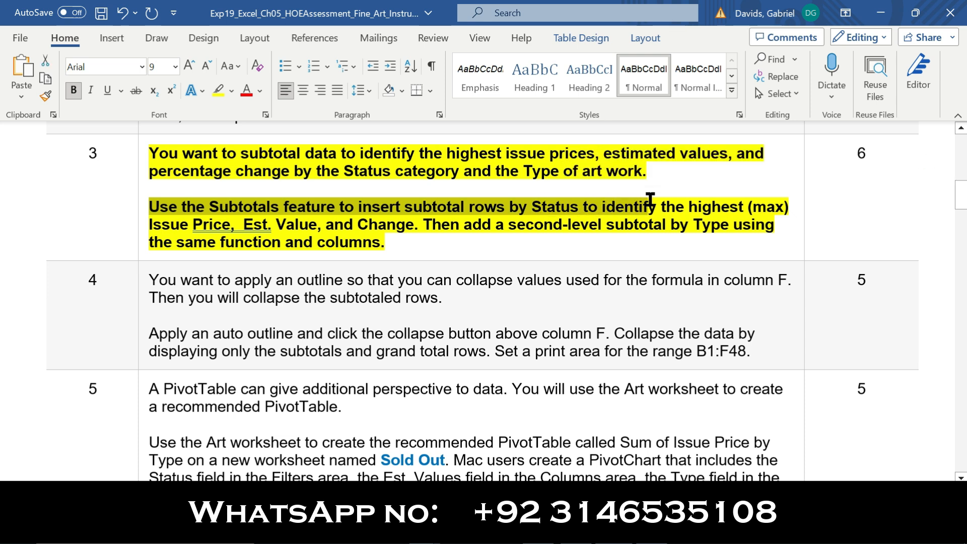
click(649, 203)
drag(423, 232, 152, 207)
key(alt+Tab)
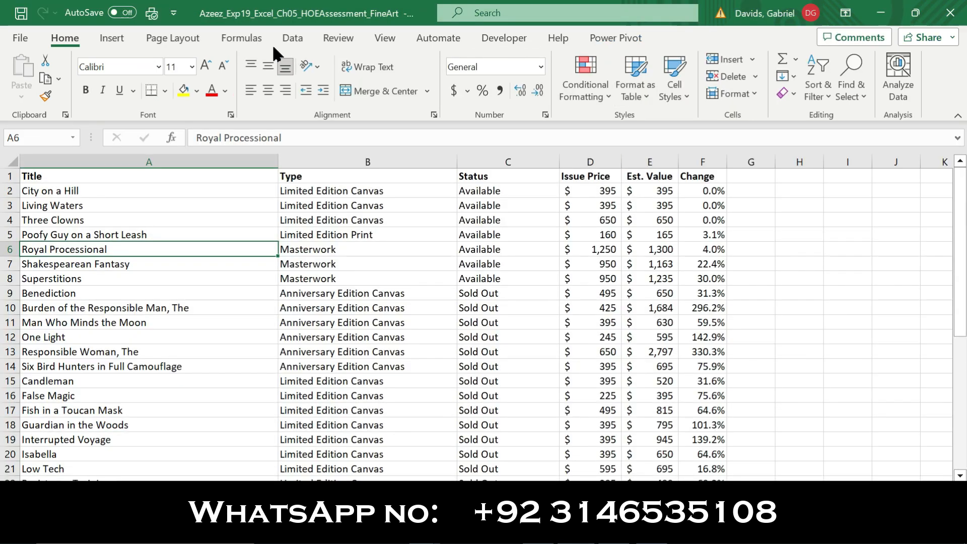
Open the Subtotal dialog and set At each change in to Status
click(294, 40)
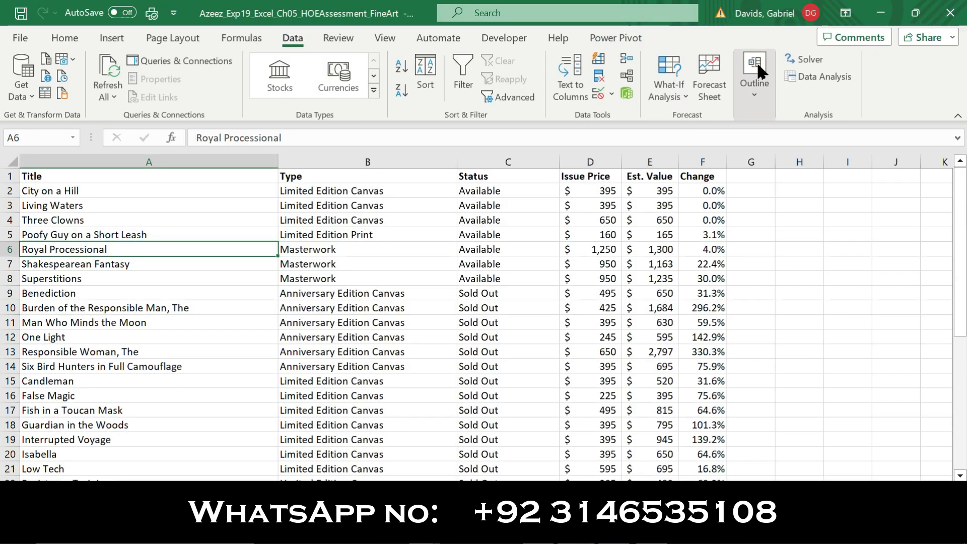
click(754, 93)
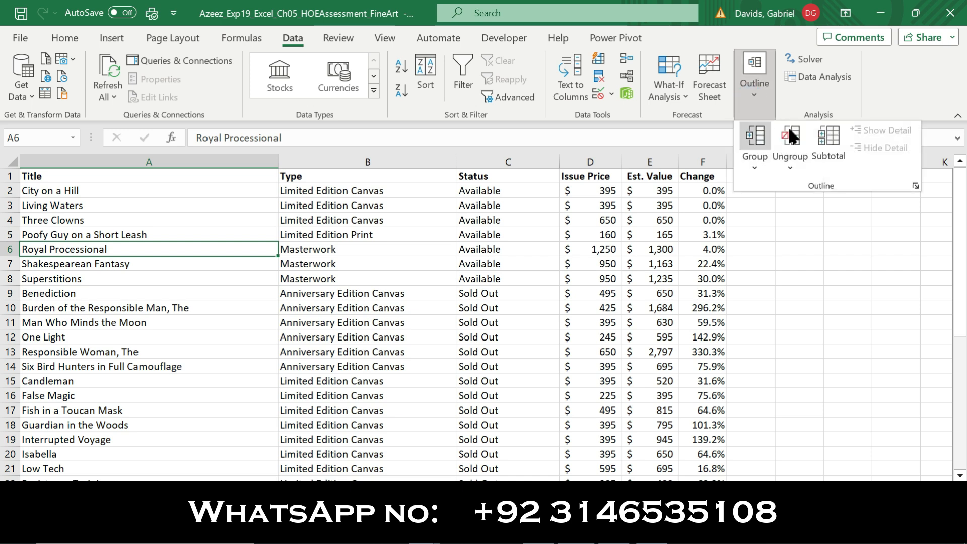
click(833, 159)
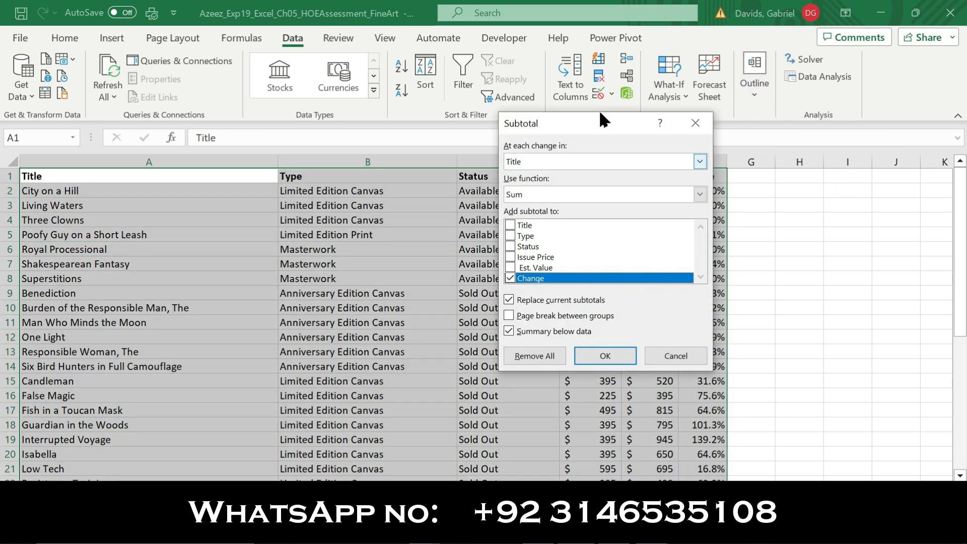
key(alt+Tab)
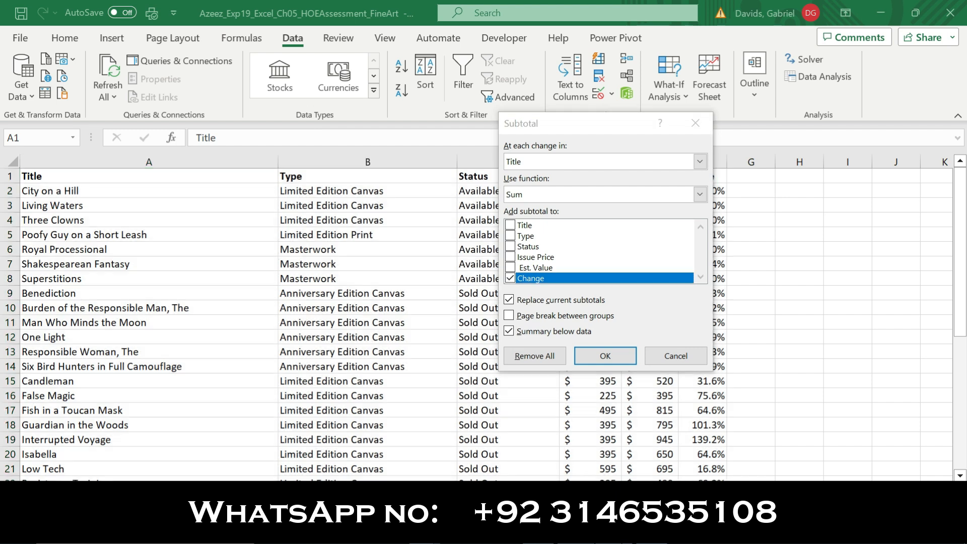
click(545, 250)
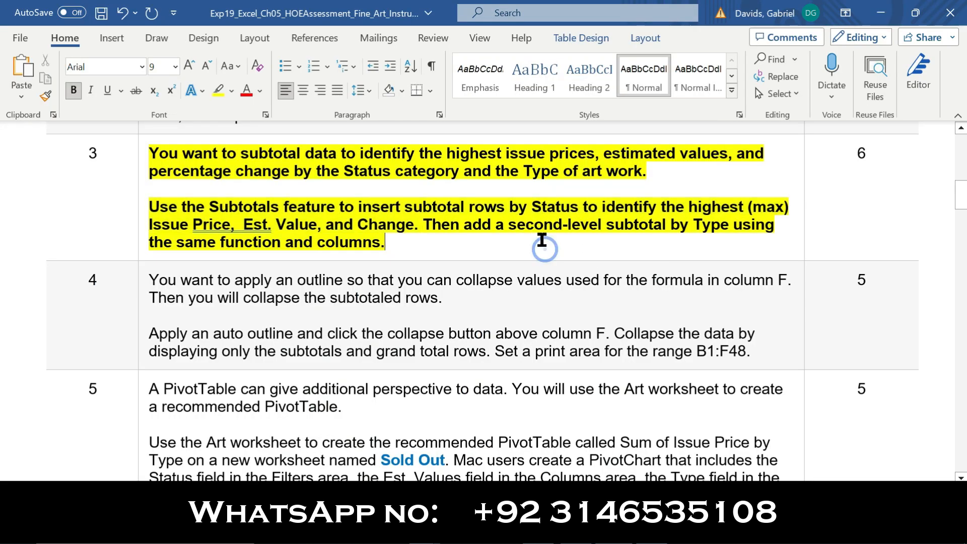
drag(521, 207, 580, 208)
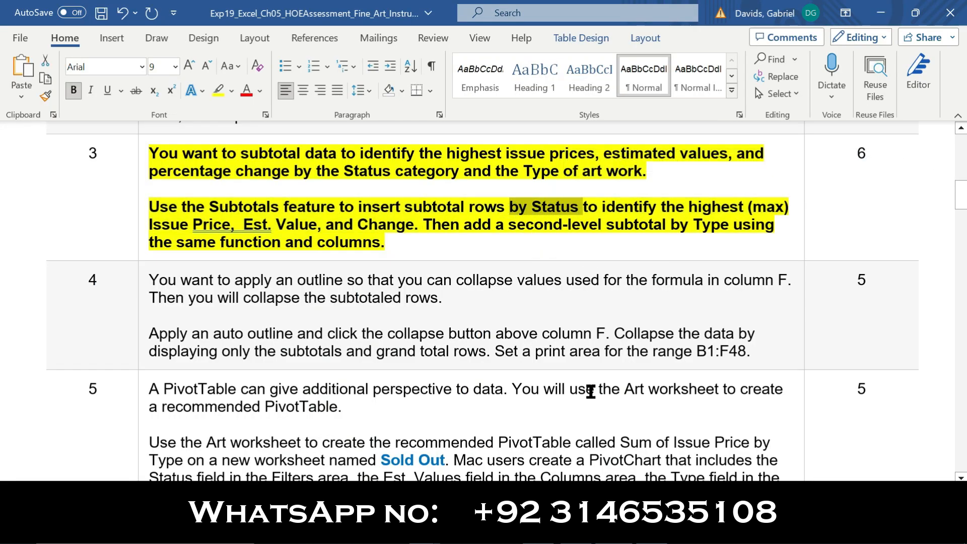
key(alt+Tab)
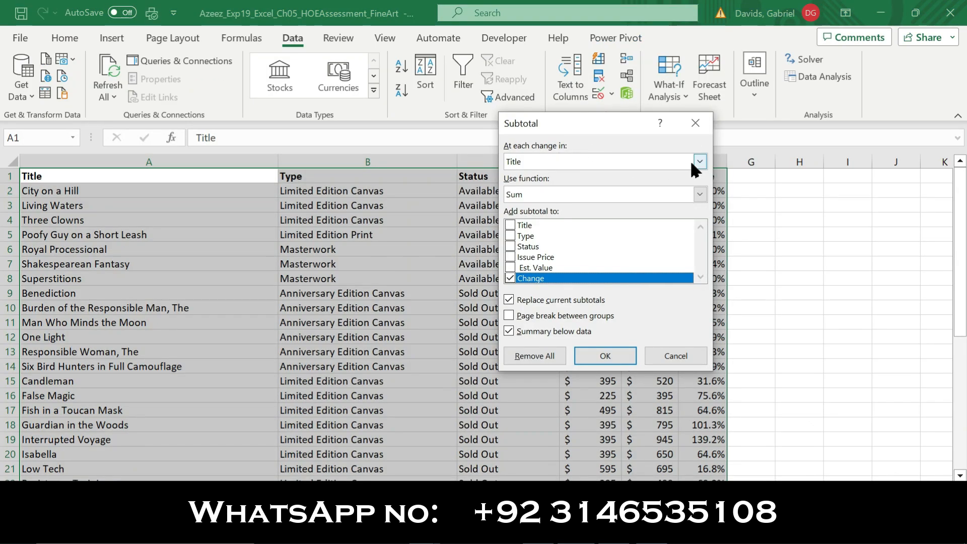
click(700, 161)
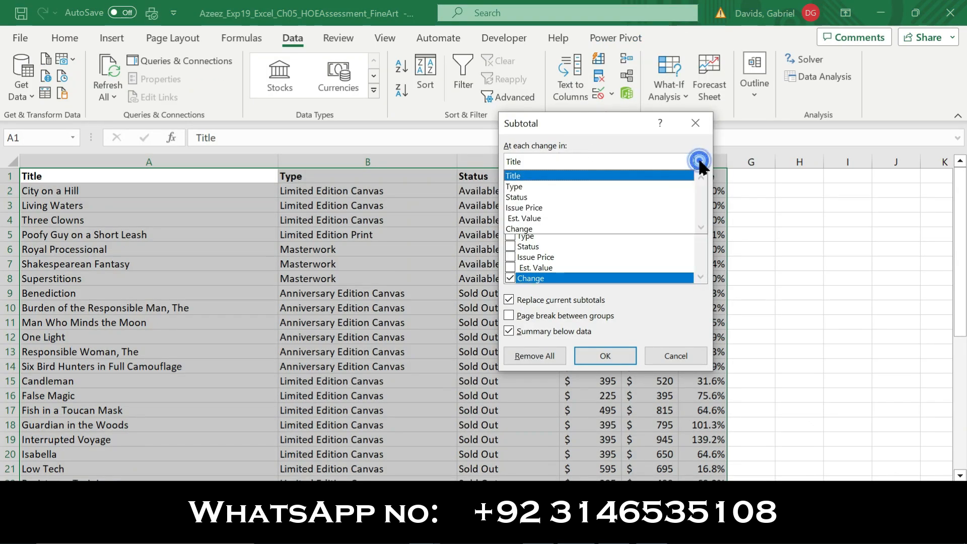
click(566, 195)
Use the Max function on Issue Price, Est. Value and Change, and apply the subtotals
key(alt+Tab)
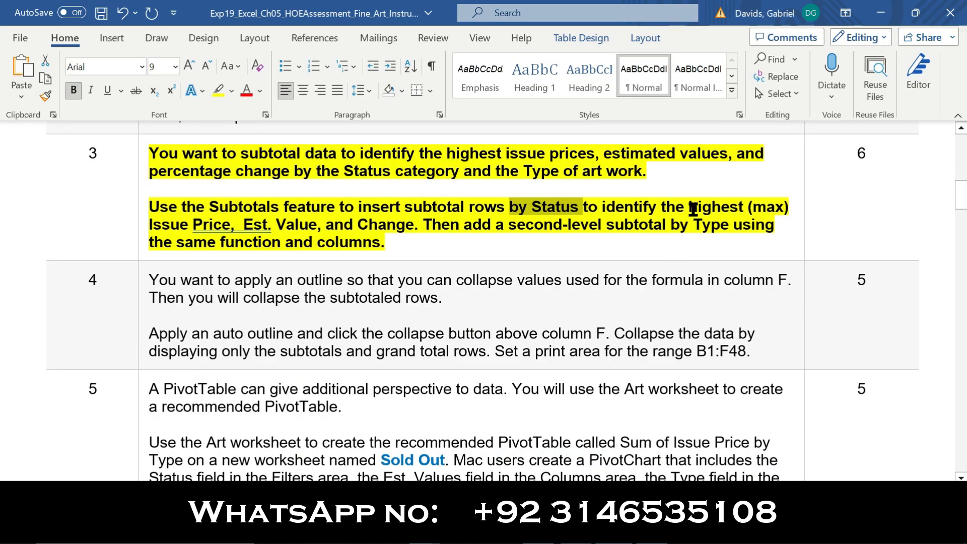
drag(689, 207, 786, 210)
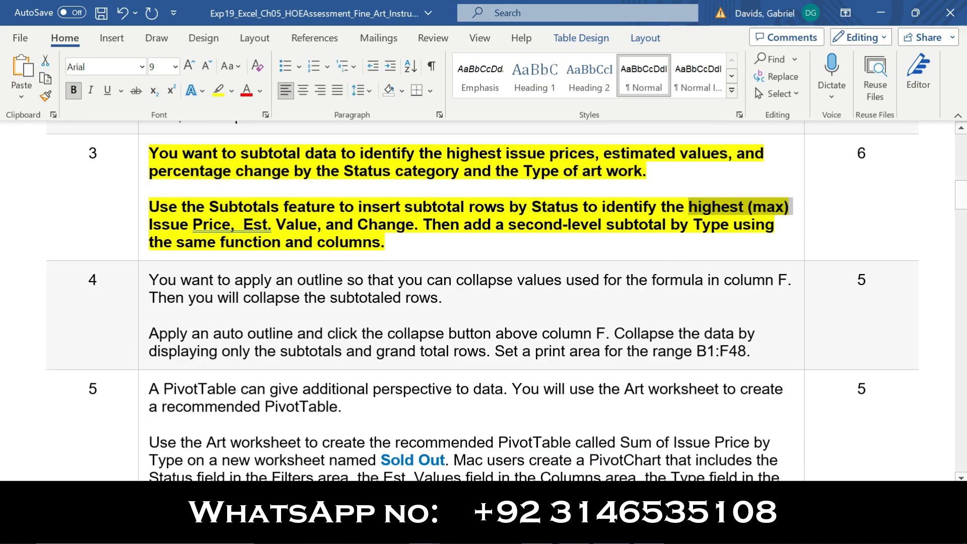
key(alt+Tab)
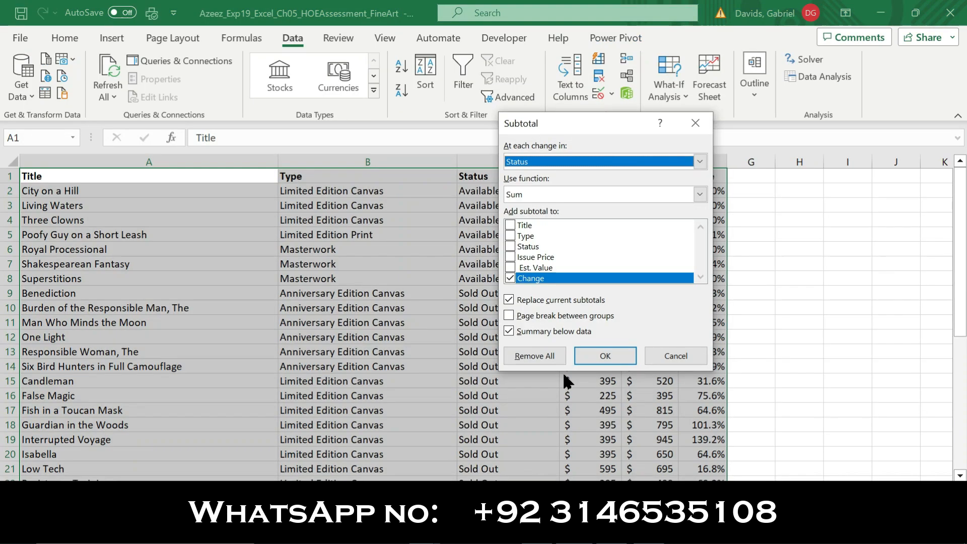
click(700, 196)
click(534, 241)
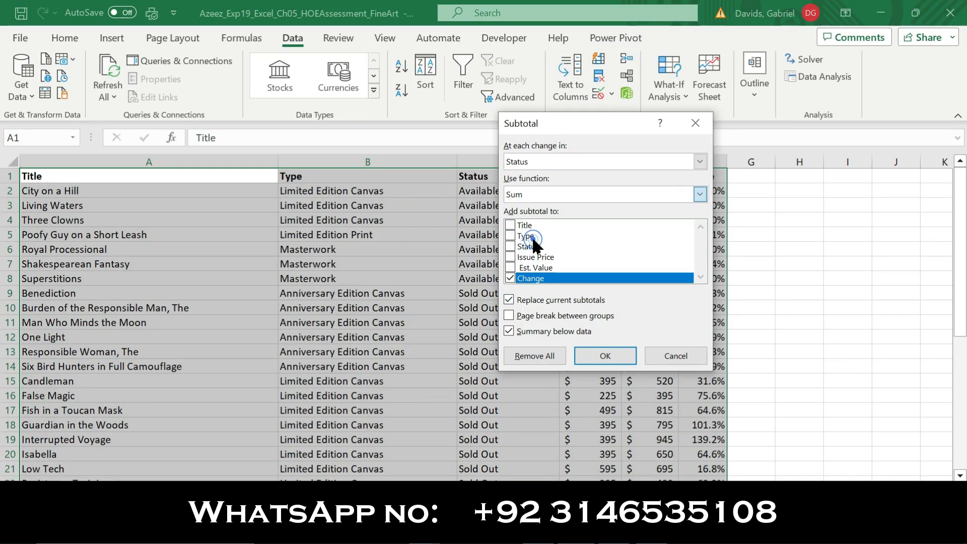
key(alt+Tab)
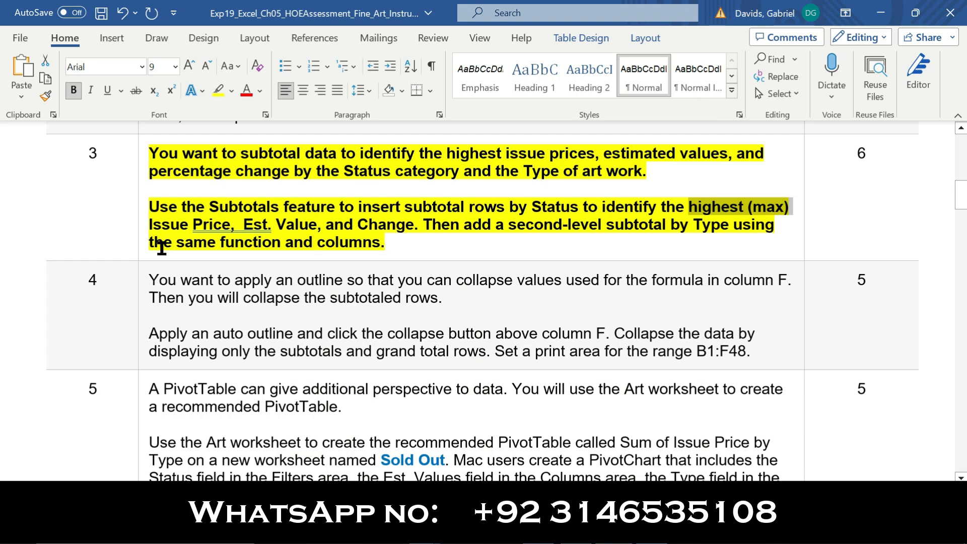
drag(153, 223, 384, 224)
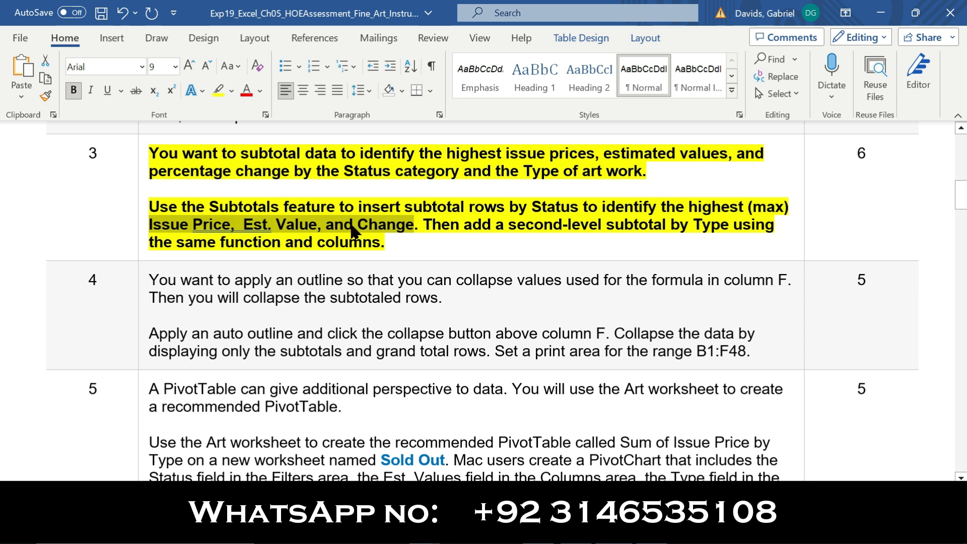
key(alt+Tab)
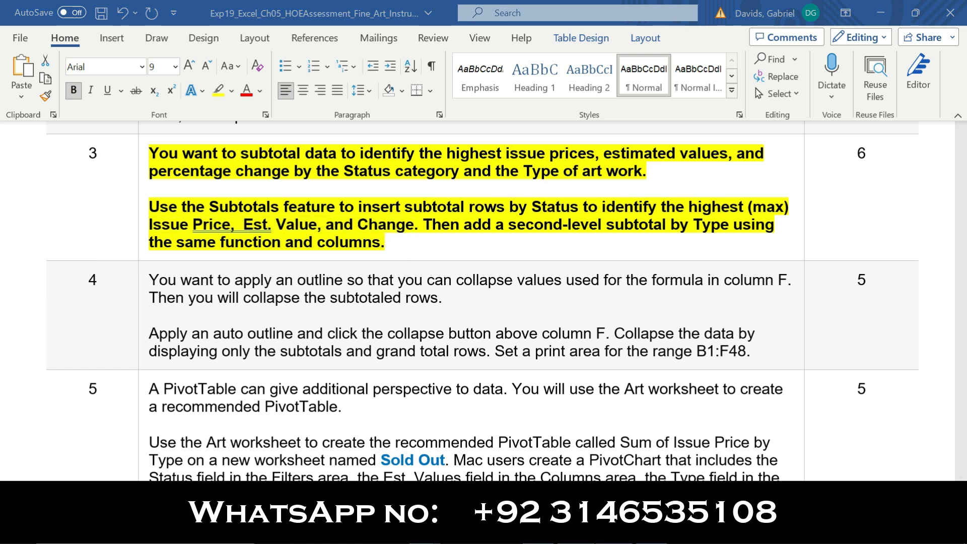
click(510, 257)
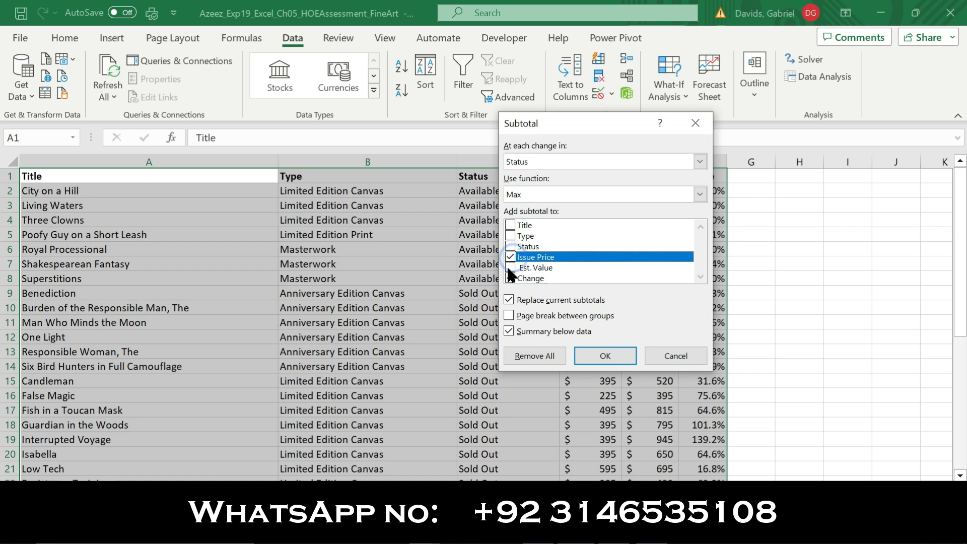
click(511, 267)
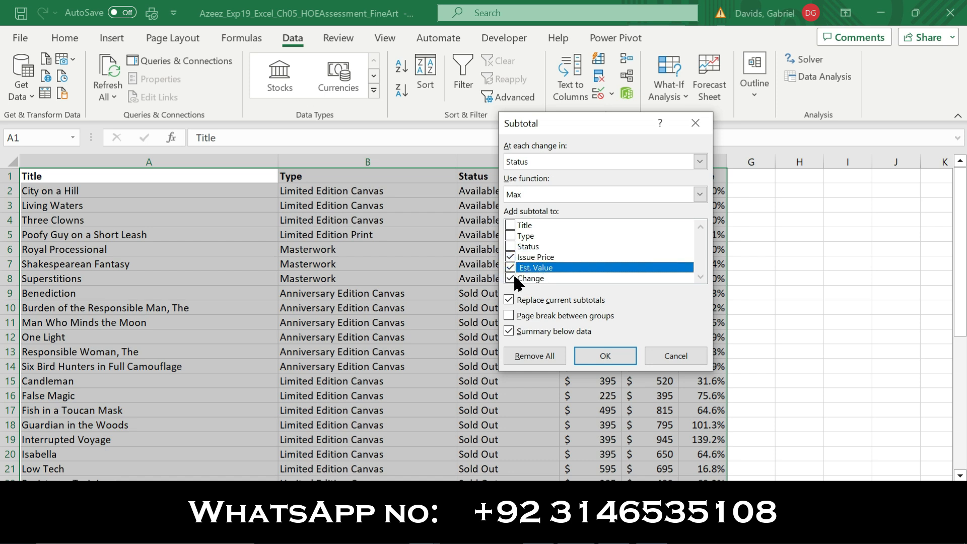
click(515, 278)
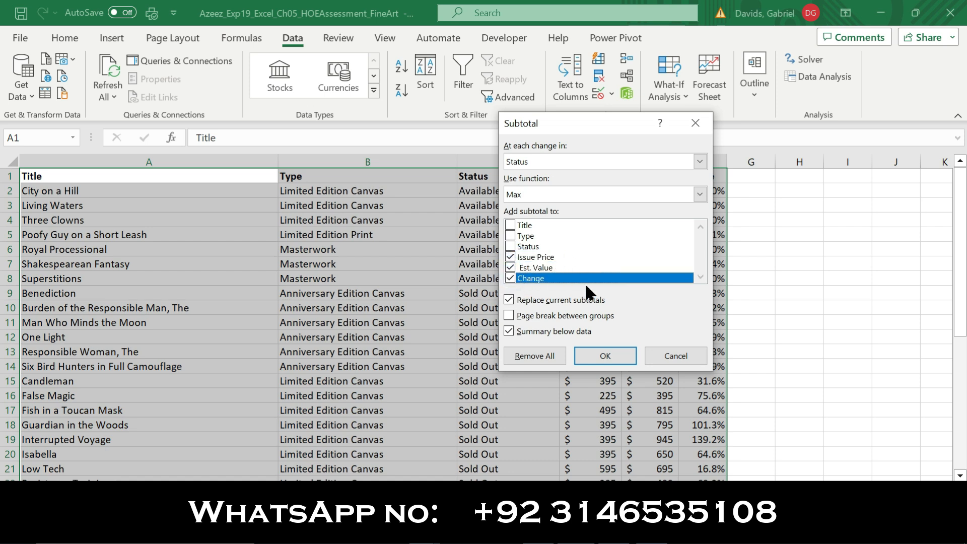
click(619, 357)
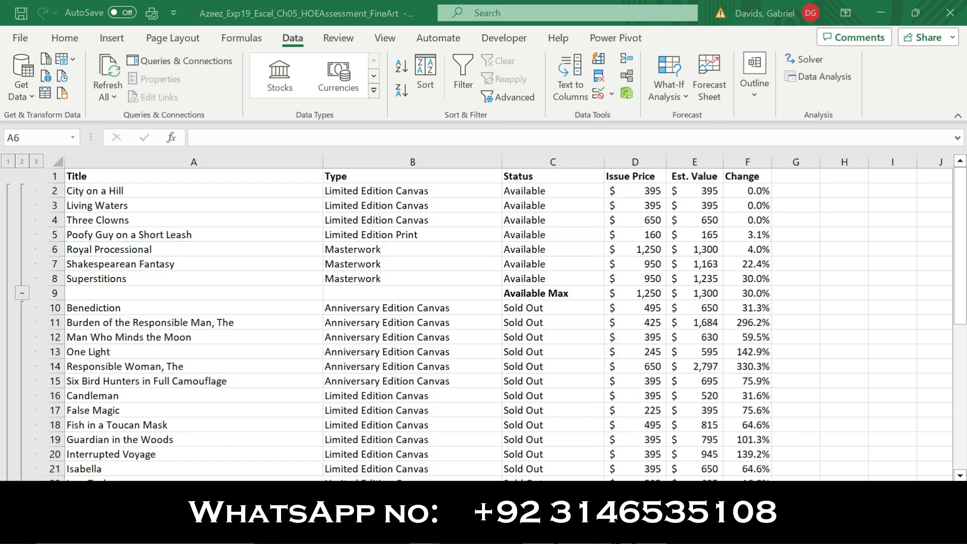
Reopen the Subtotal dialog after reading the second-level subtotal instruction
key(alt+Tab)
drag(423, 224, 701, 243)
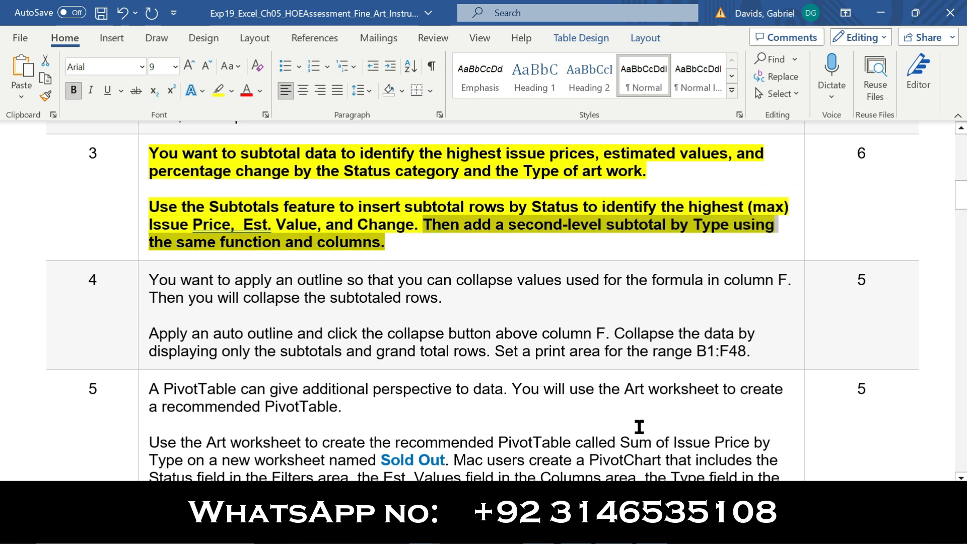
click(607, 529)
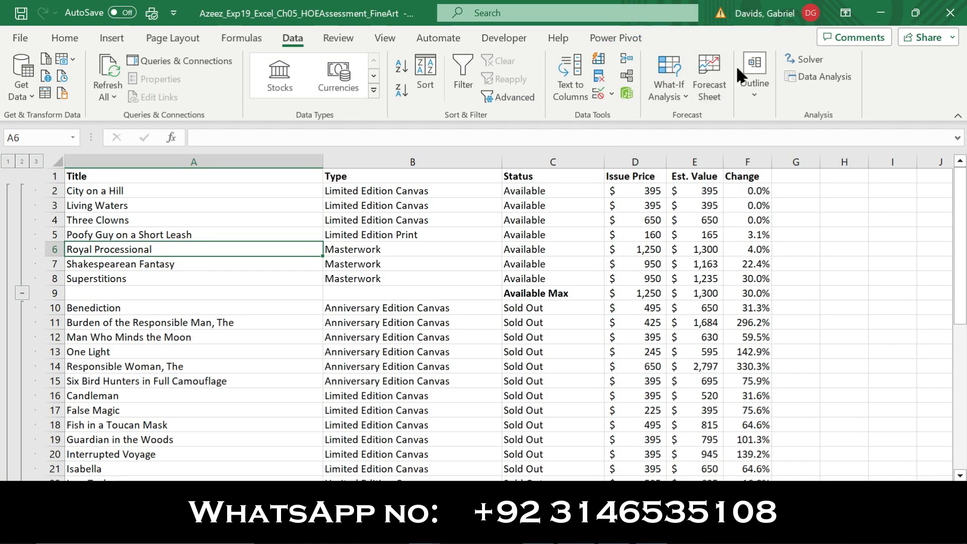
click(755, 73)
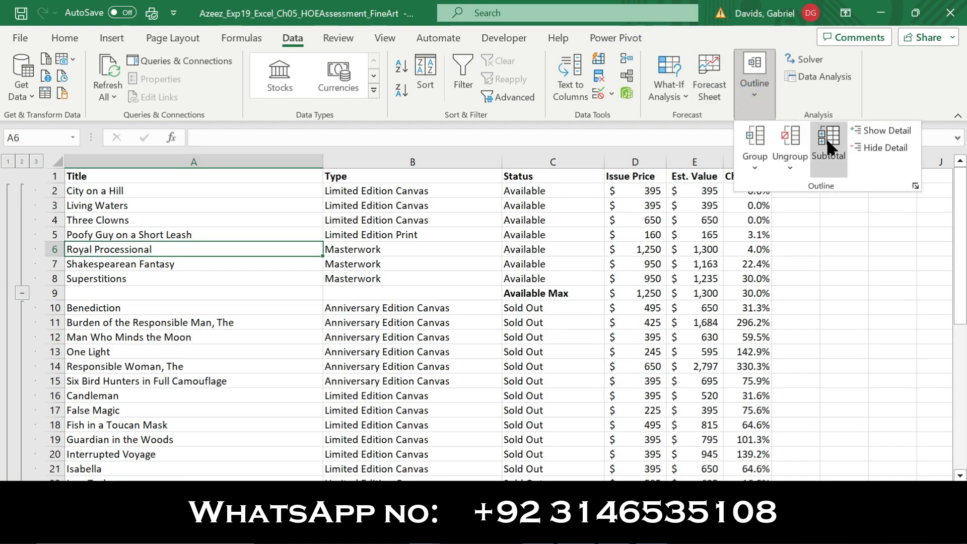
click(828, 141)
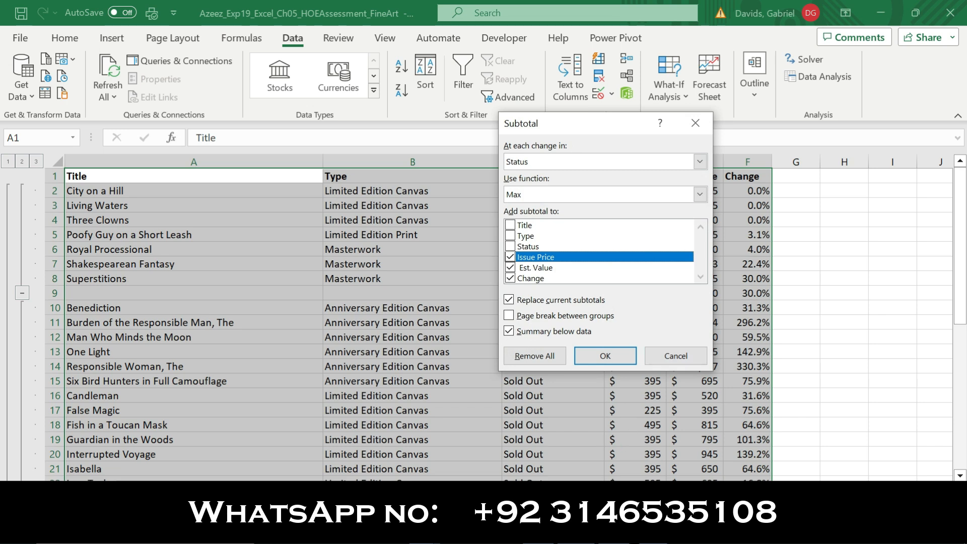
Group by Type with Max on the same columns, Replace current subtotals unchecked
click(582, 529)
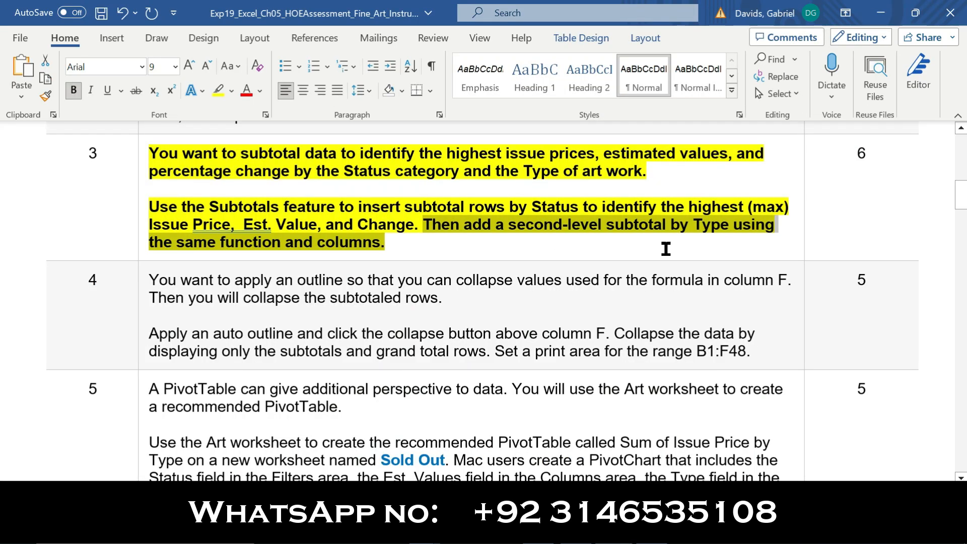
click(666, 249)
drag(671, 225, 728, 226)
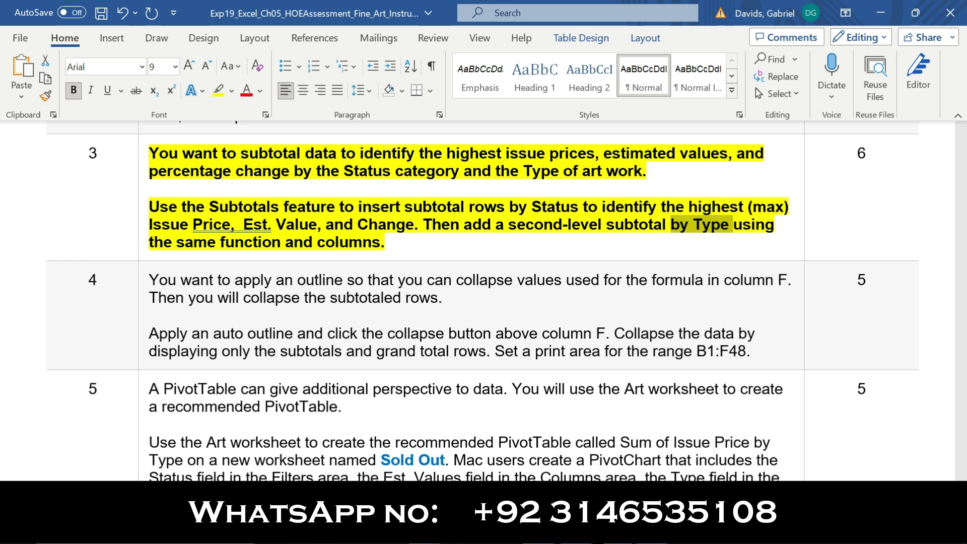
click(559, 530)
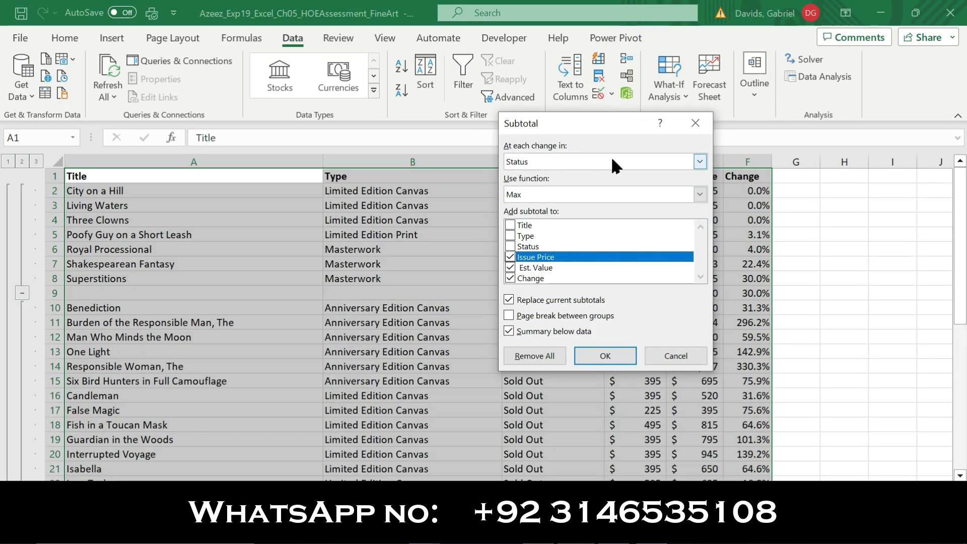
click(701, 161)
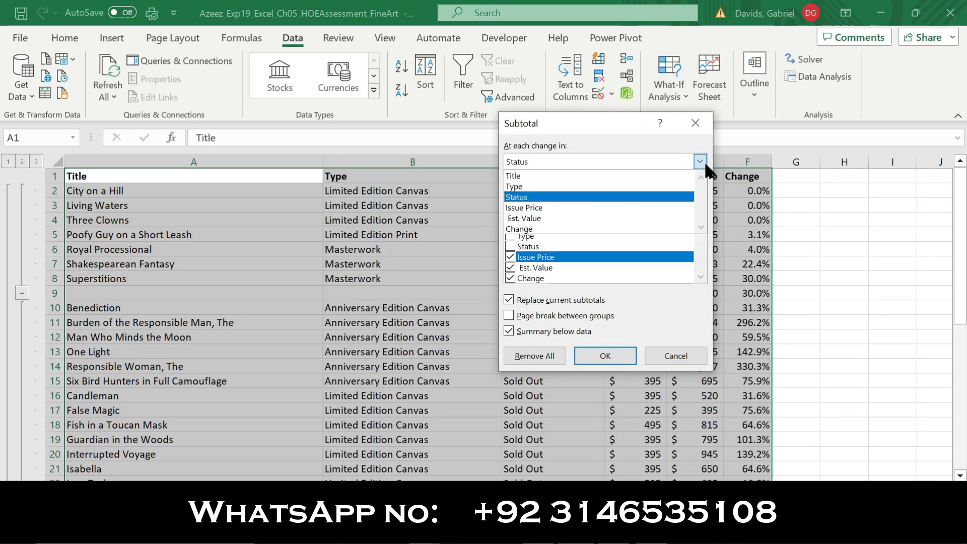
click(550, 187)
click(598, 530)
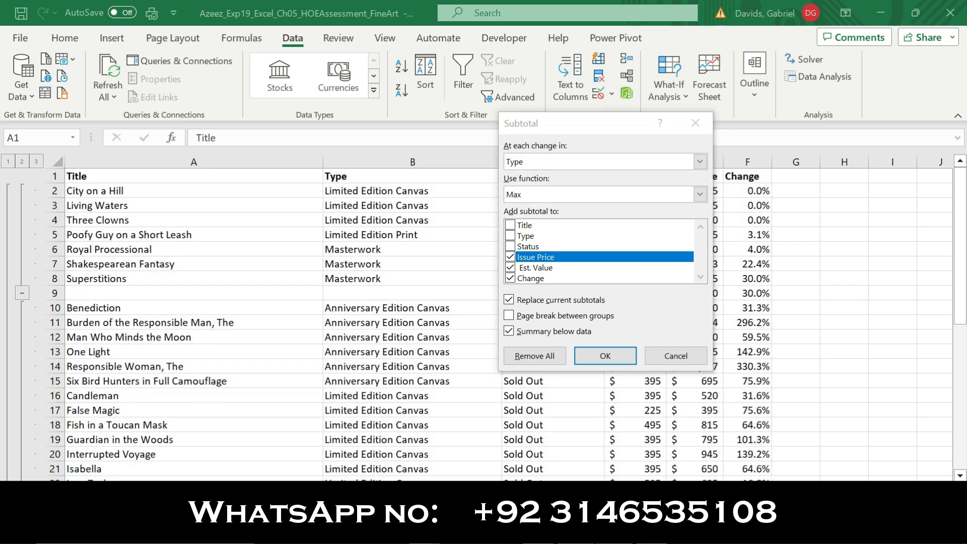
drag(175, 242, 386, 243)
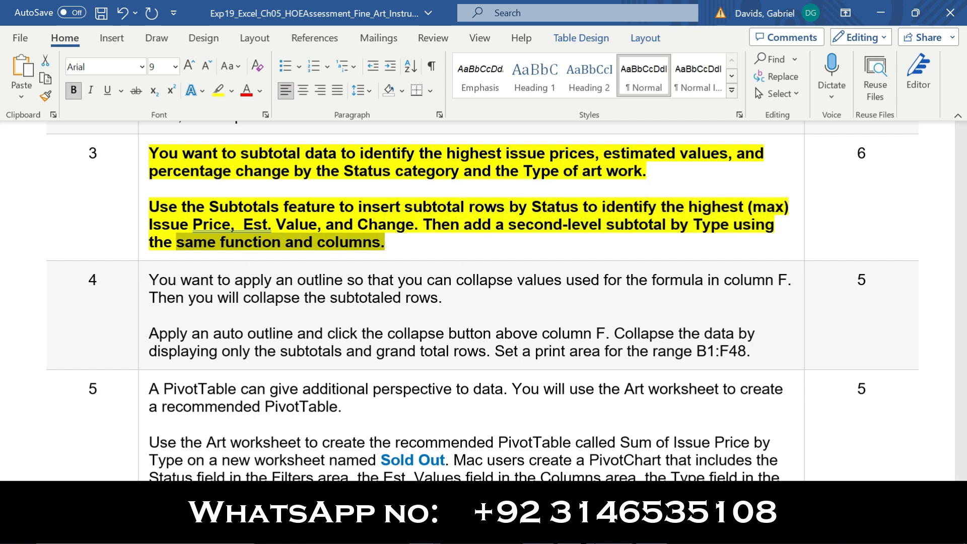
click(570, 531)
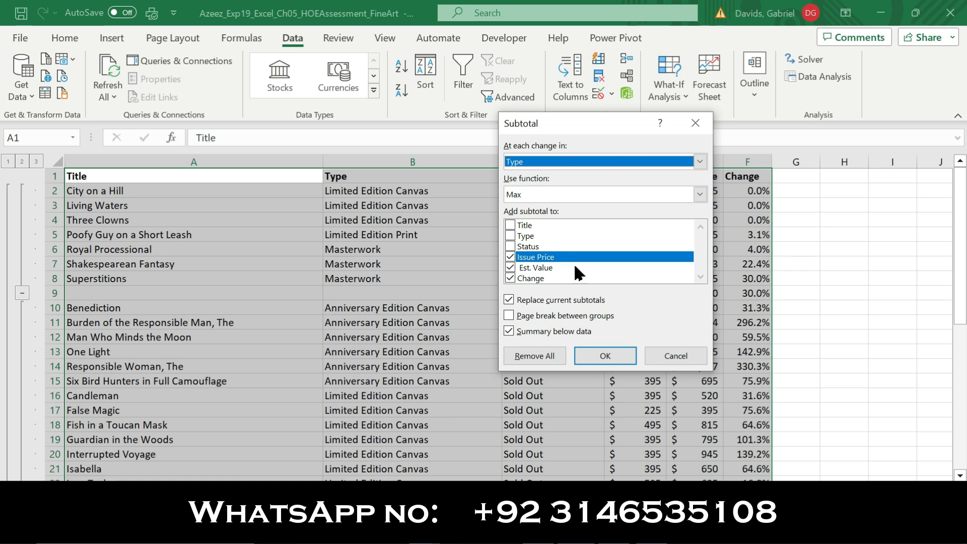
click(510, 299)
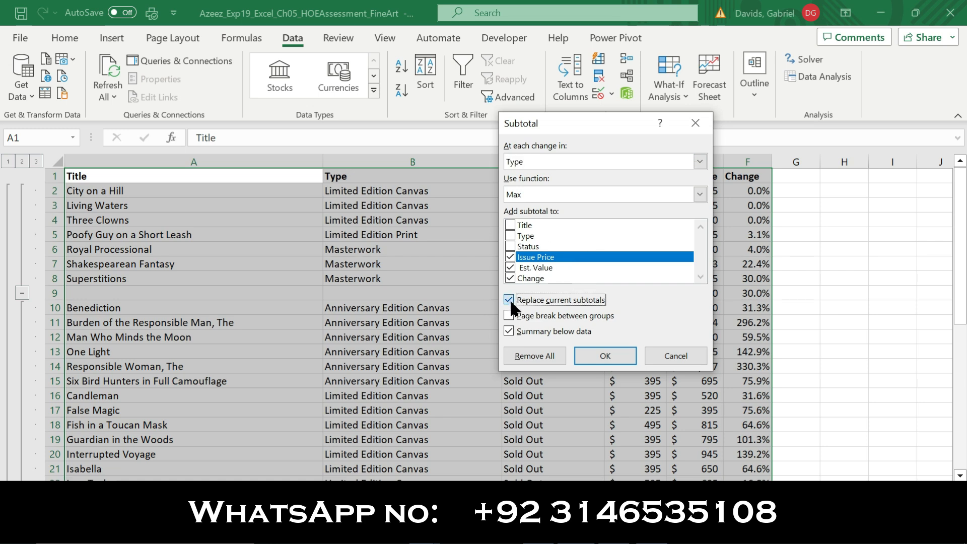
click(604, 356)
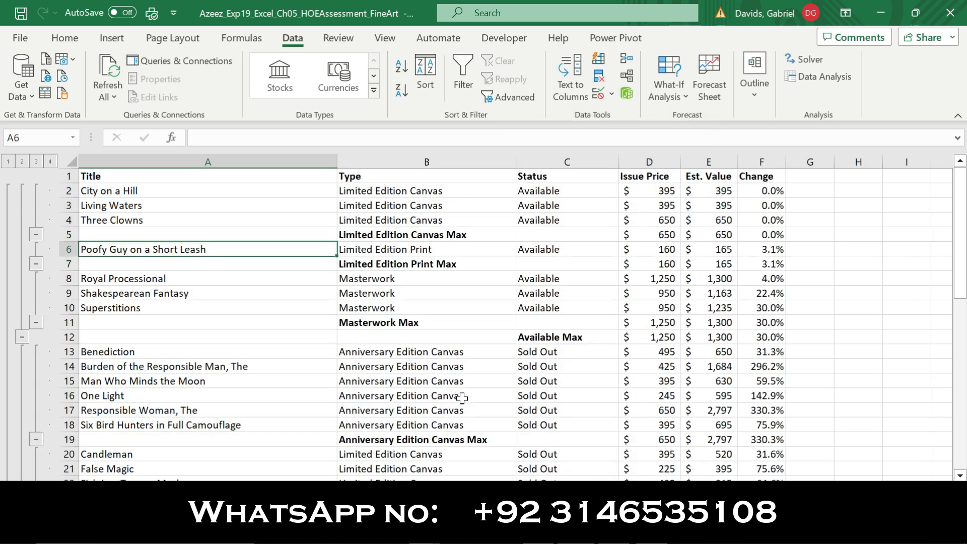
Remove bold and highlight from question 3 and make question 4 bold and yellow
click(615, 525)
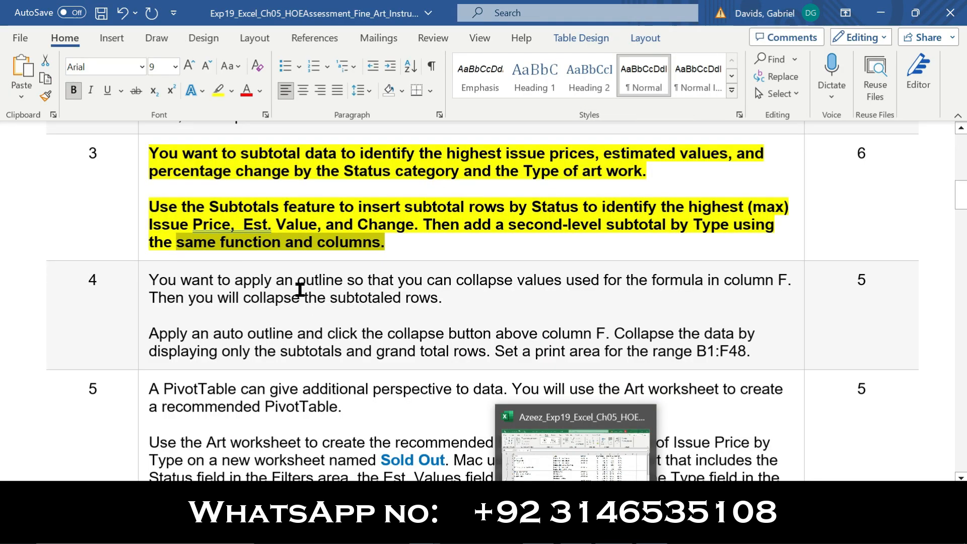
click(137, 224)
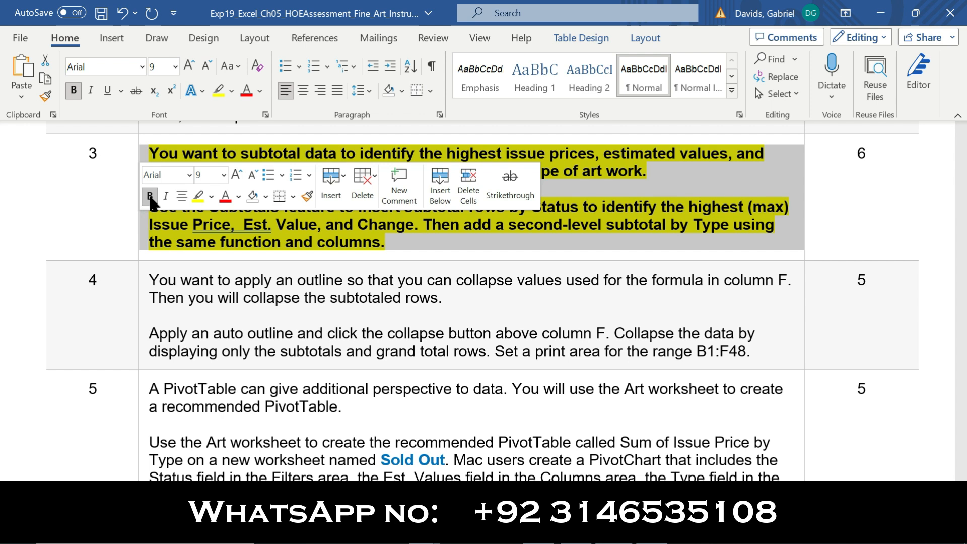
click(198, 196)
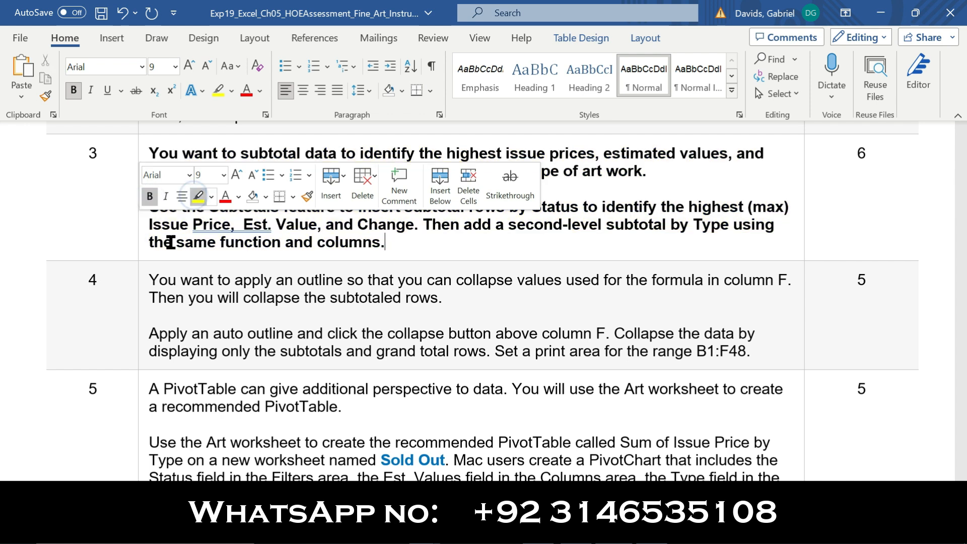
click(137, 308)
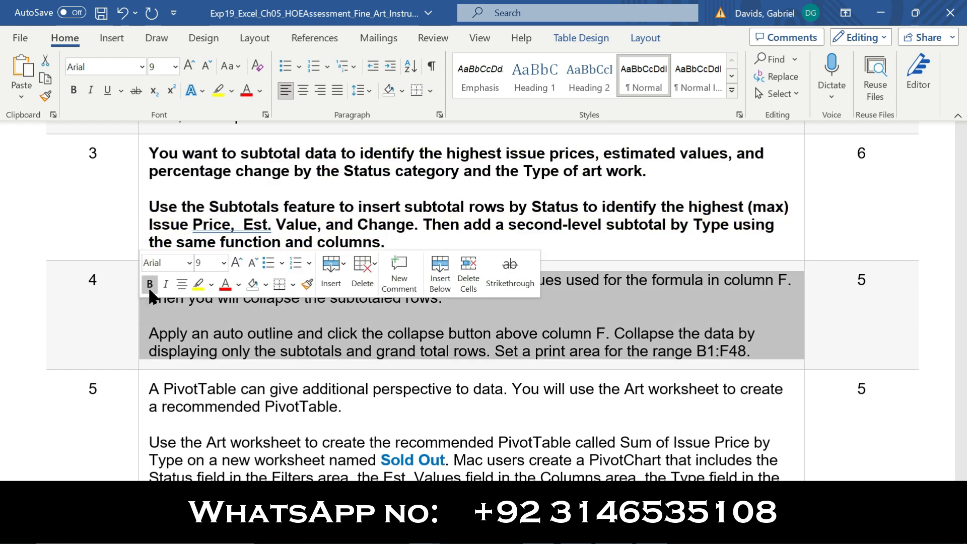
click(150, 285)
click(198, 286)
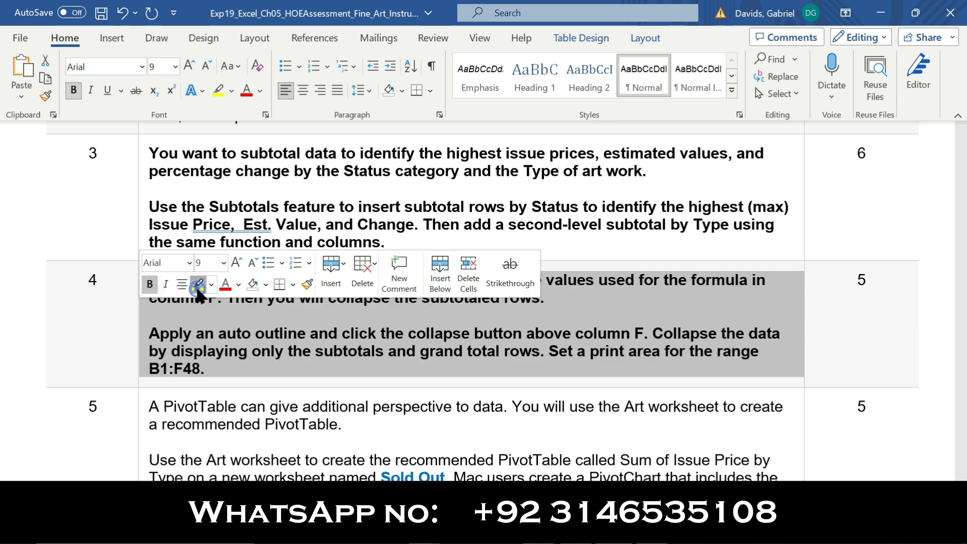
click(141, 228)
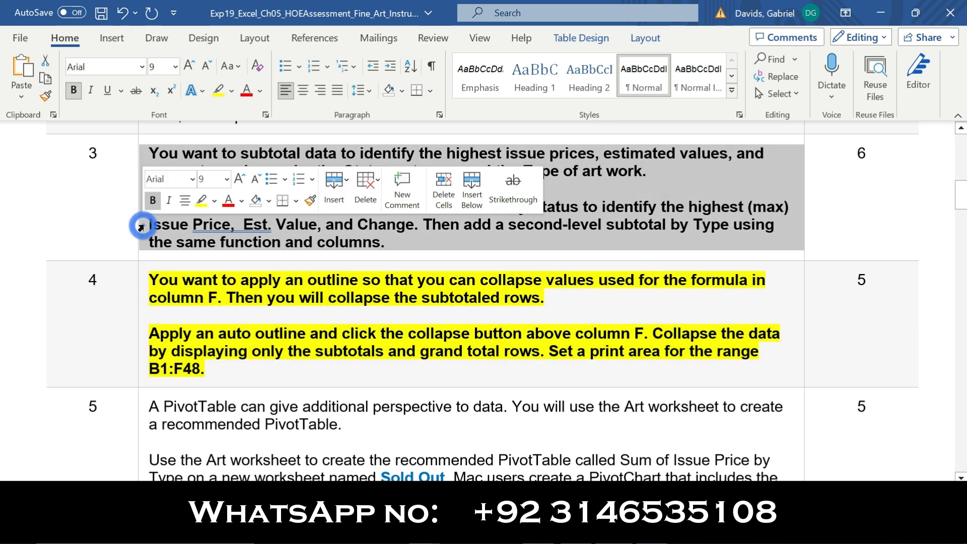
click(152, 202)
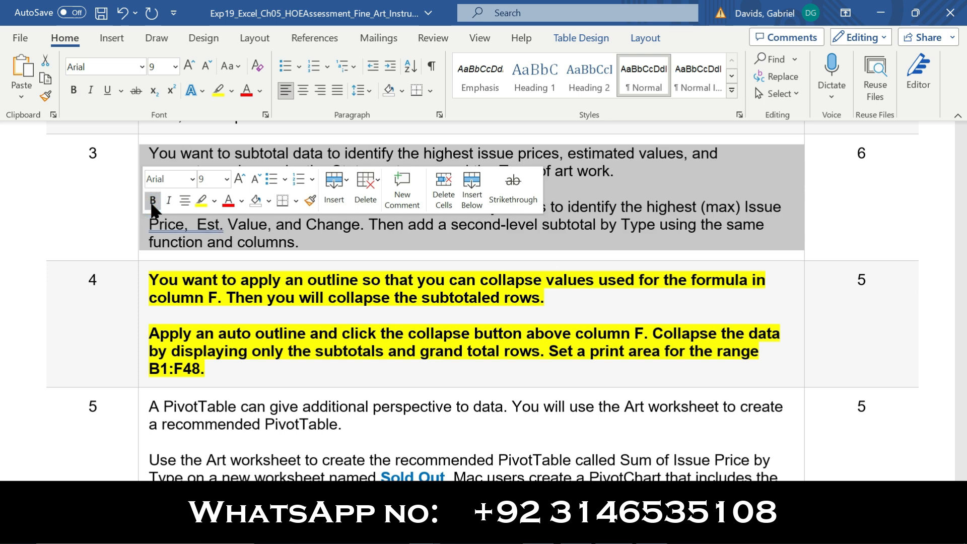
Select question 4's opening sentence and its auto outline instruction
click(389, 382)
drag(154, 281, 550, 298)
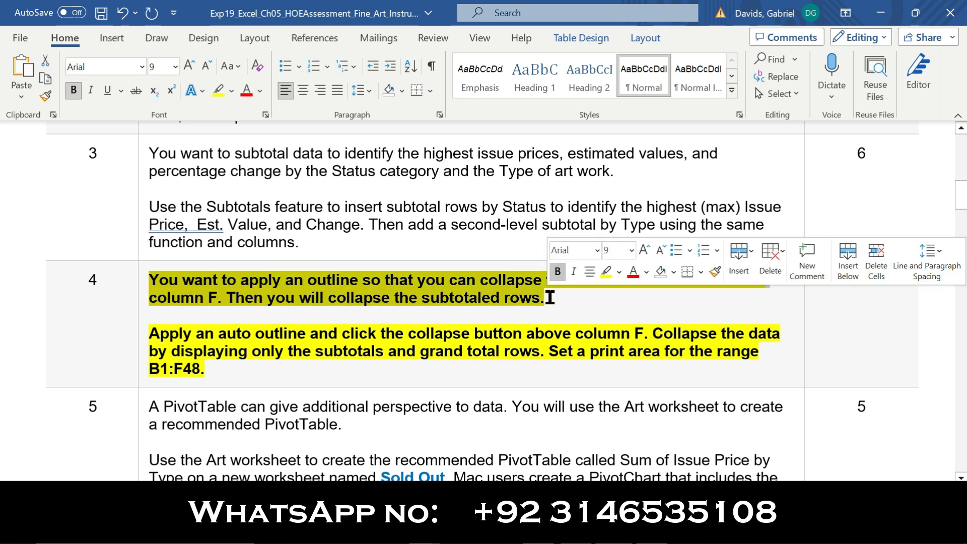
click(551, 298)
drag(151, 334, 310, 334)
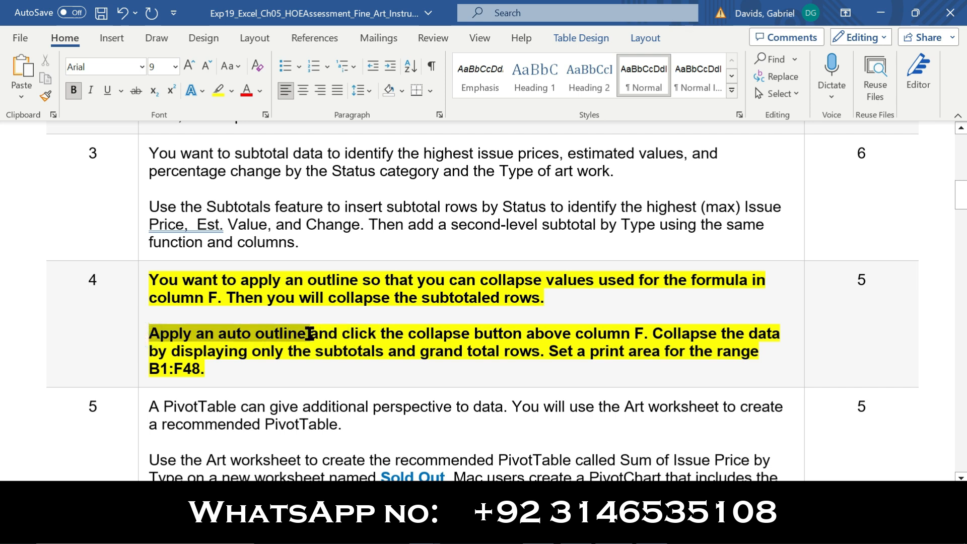
Apply Auto Outline to the art data, confirming modification of the existing outline
click(600, 529)
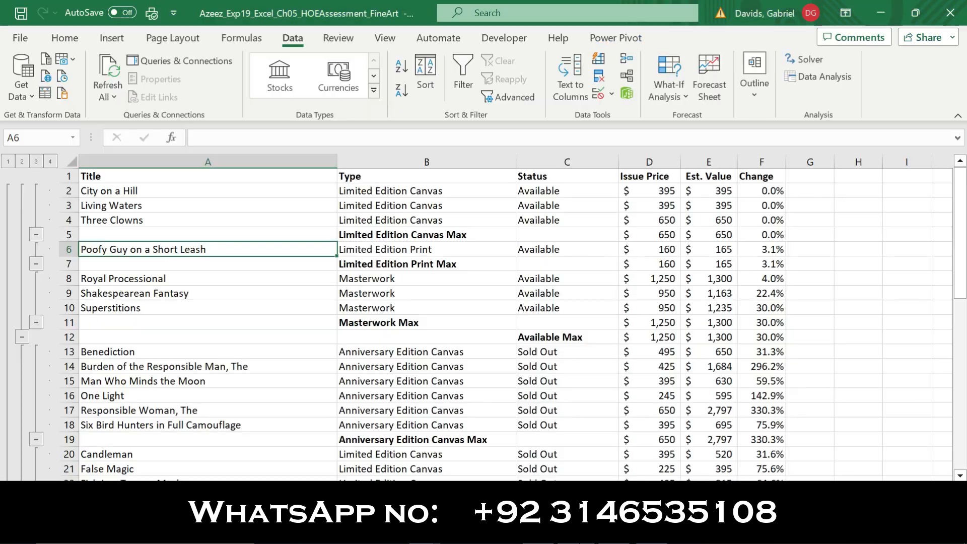
click(758, 92)
click(759, 172)
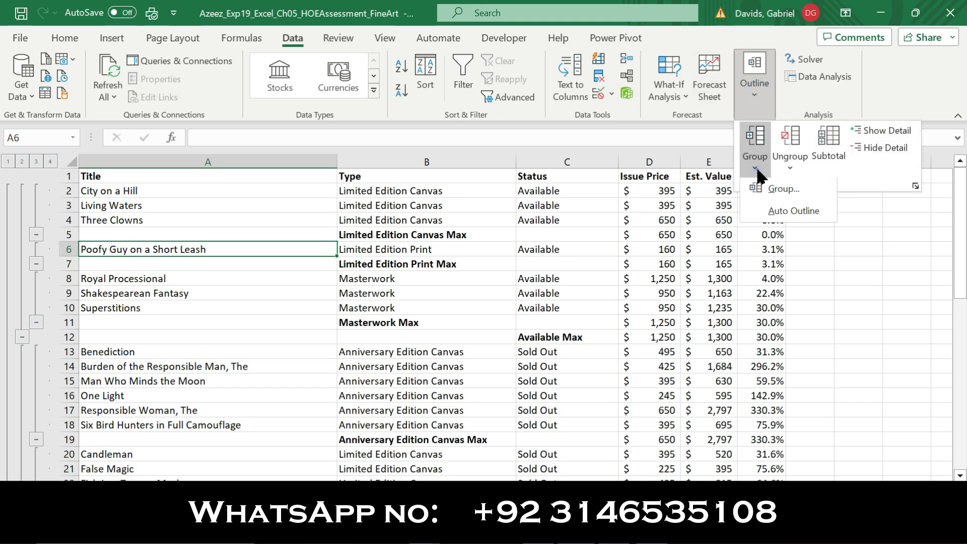
click(782, 213)
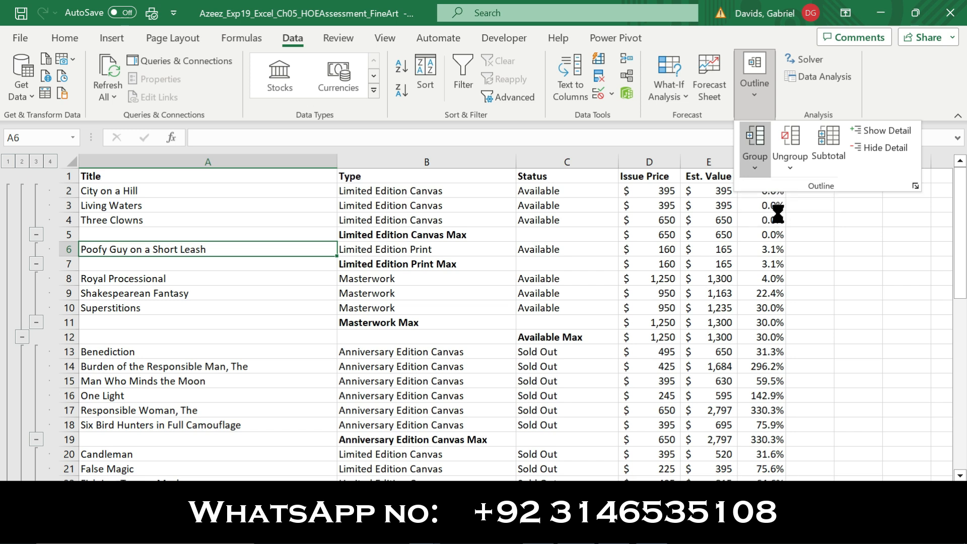
click(462, 307)
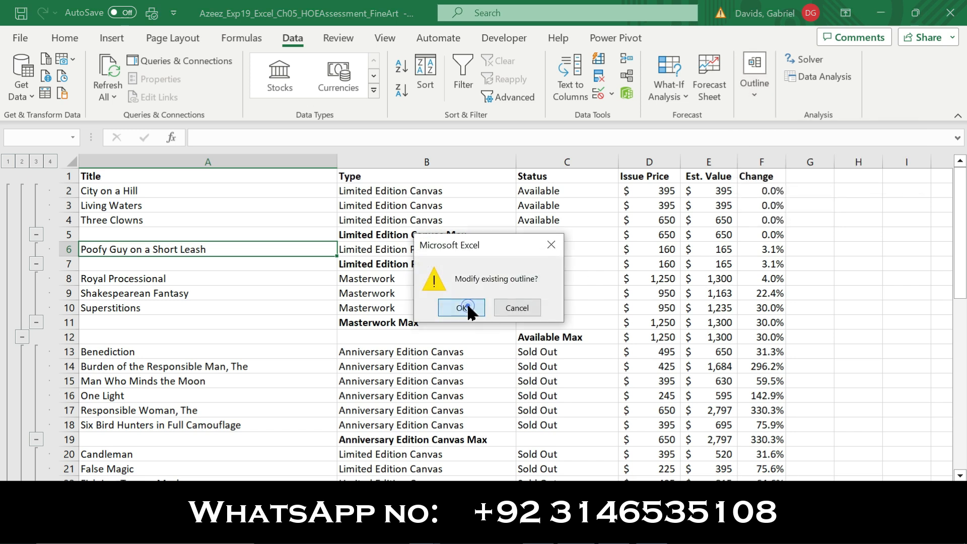
Collapse the Issue Price and Est. Value columns so Change follows Status
click(611, 529)
drag(337, 332, 649, 335)
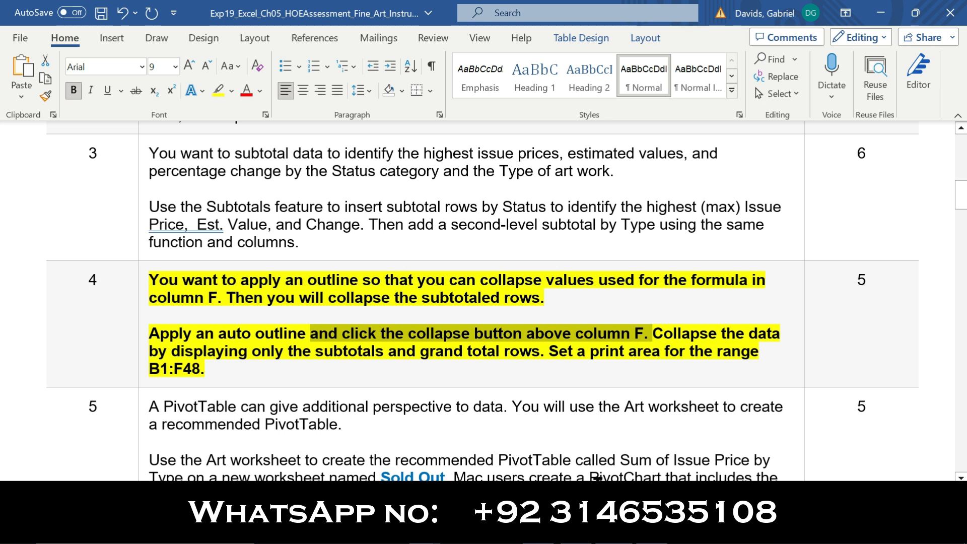
click(579, 530)
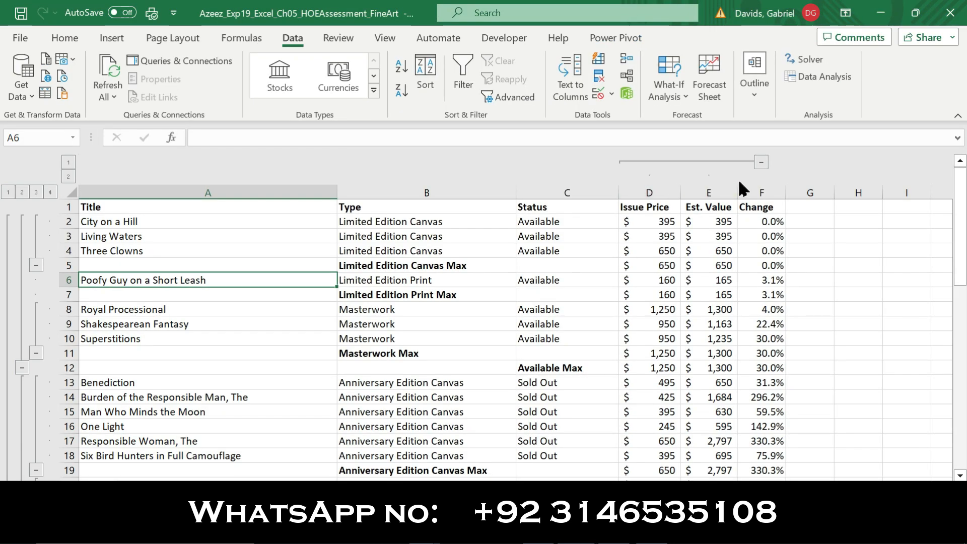
click(761, 164)
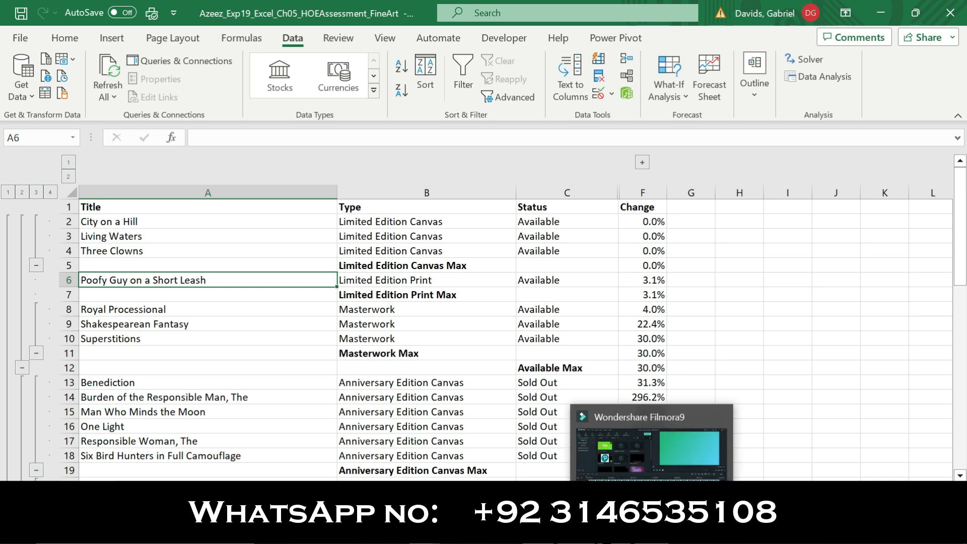
click(615, 530)
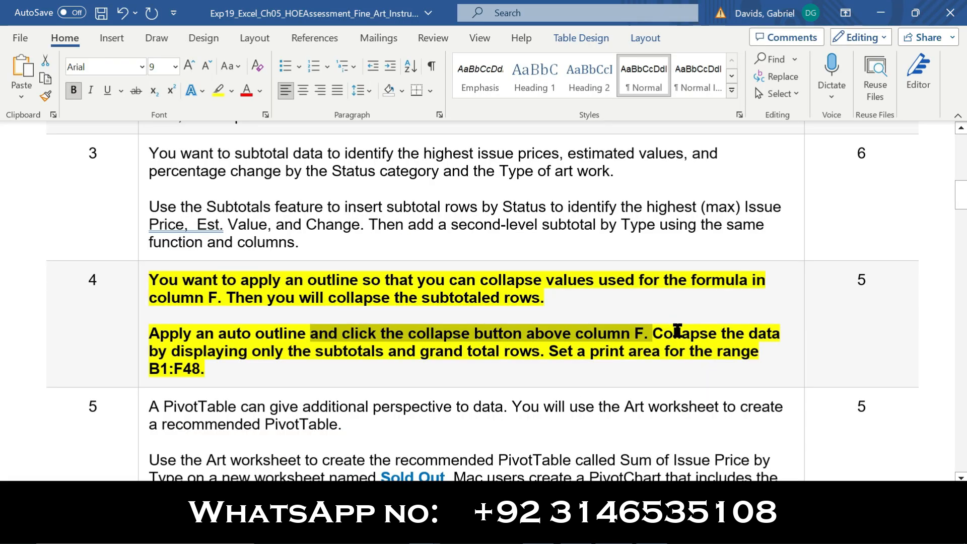
mouse_move(655, 333)
mouse_down()
mouse_move(724, 335)
mouse_move(744, 345)
mouse_move(471, 330)
mouse_move(209, 349)
mouse_move(503, 354)
mouse_move(655, 335)
mouse_up()
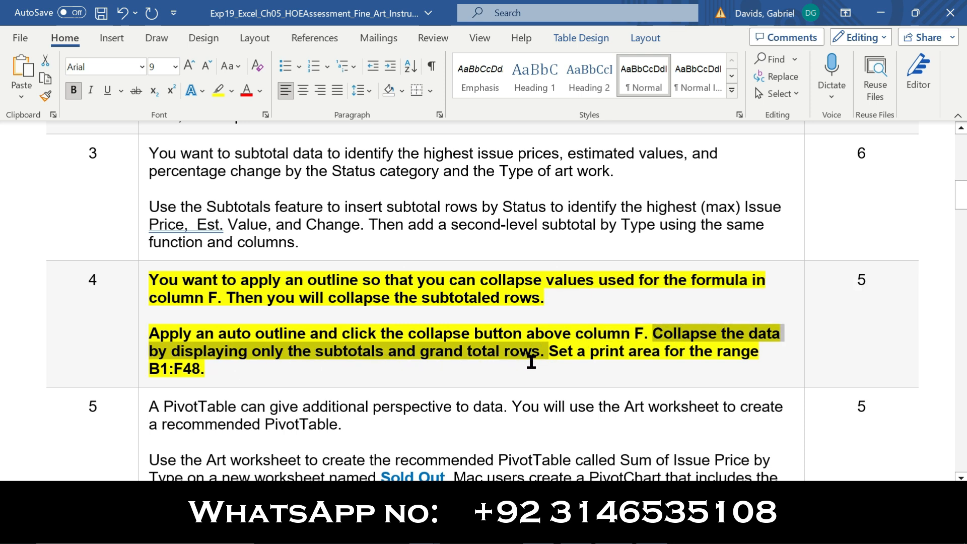
click(572, 529)
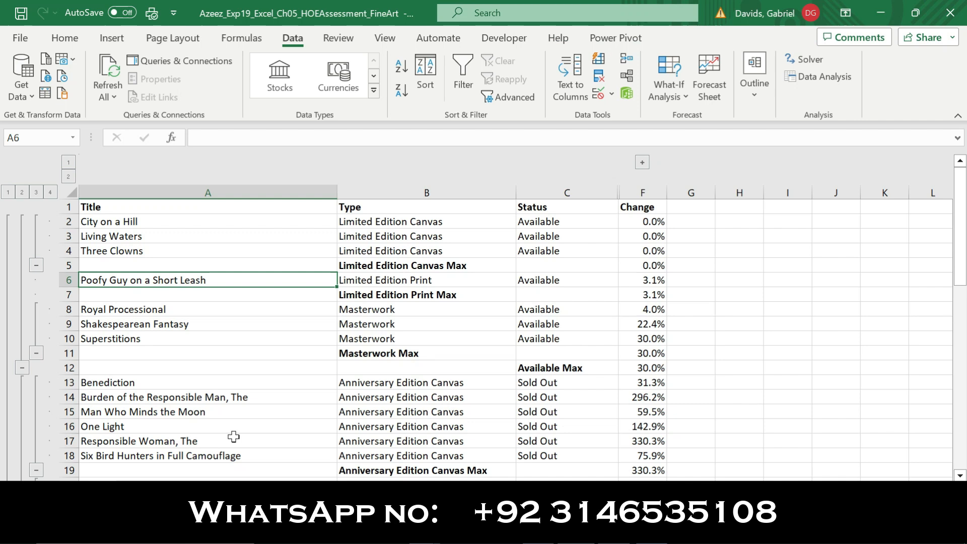
Collapse the Available group and each Type's detail rows, e.g. Masterwork, Limited Edition Print and Smallwork Canvas
click(36, 266)
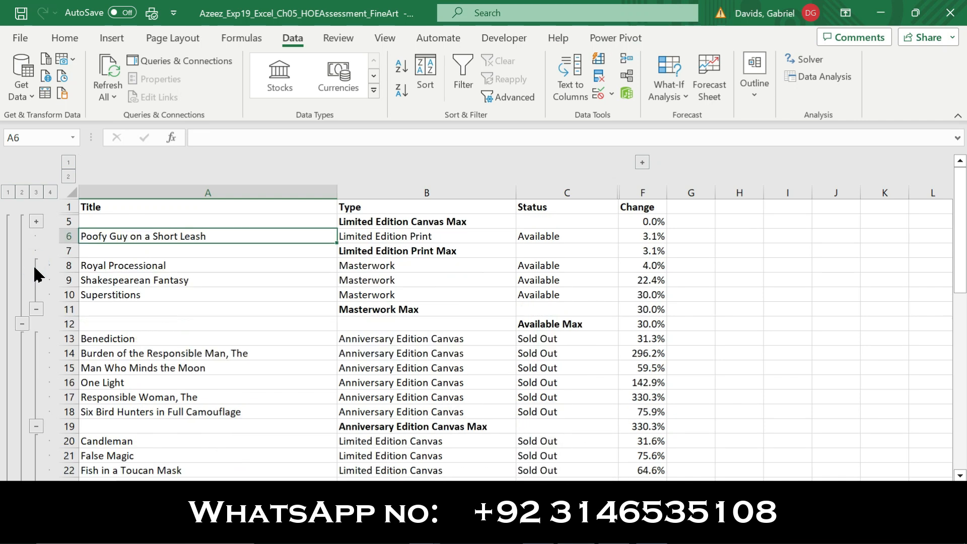
click(37, 310)
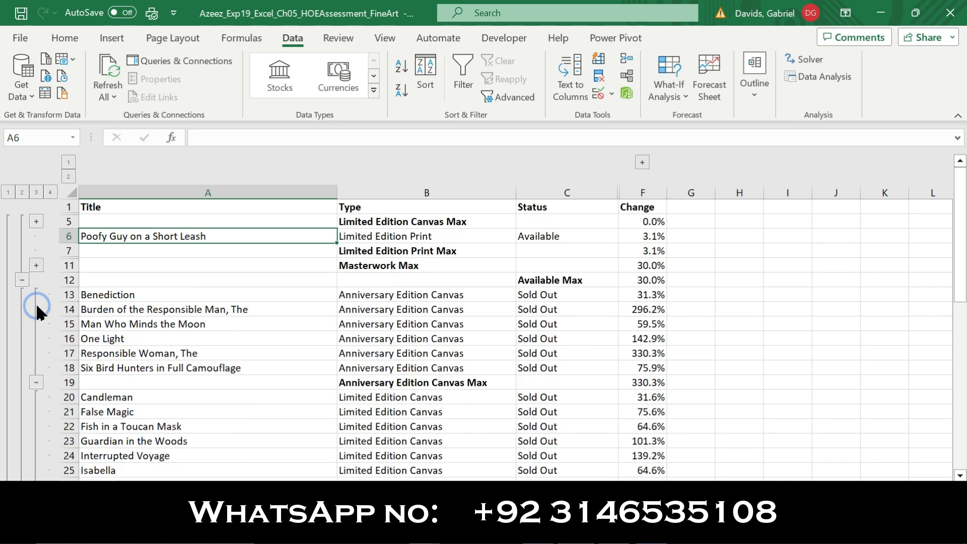
click(22, 280)
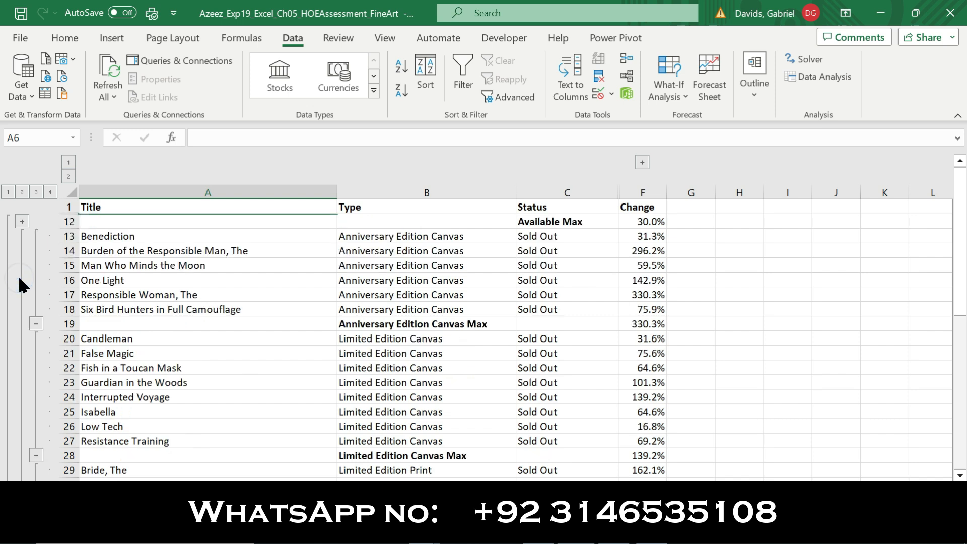
click(35, 324)
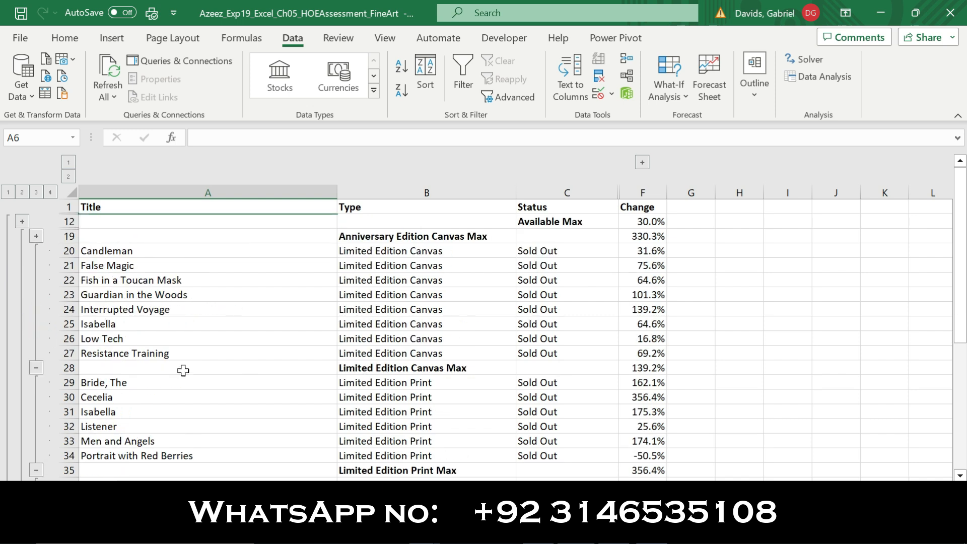
click(34, 368)
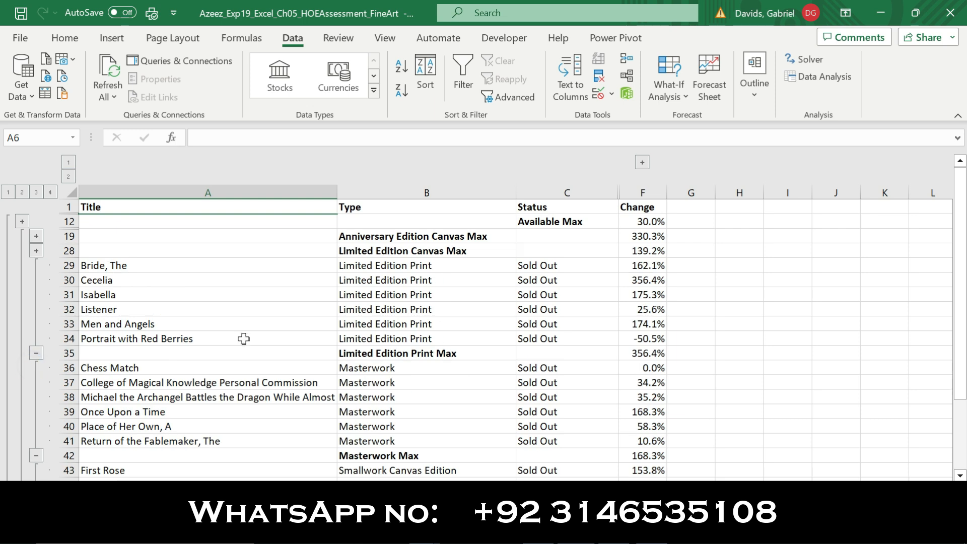
click(36, 354)
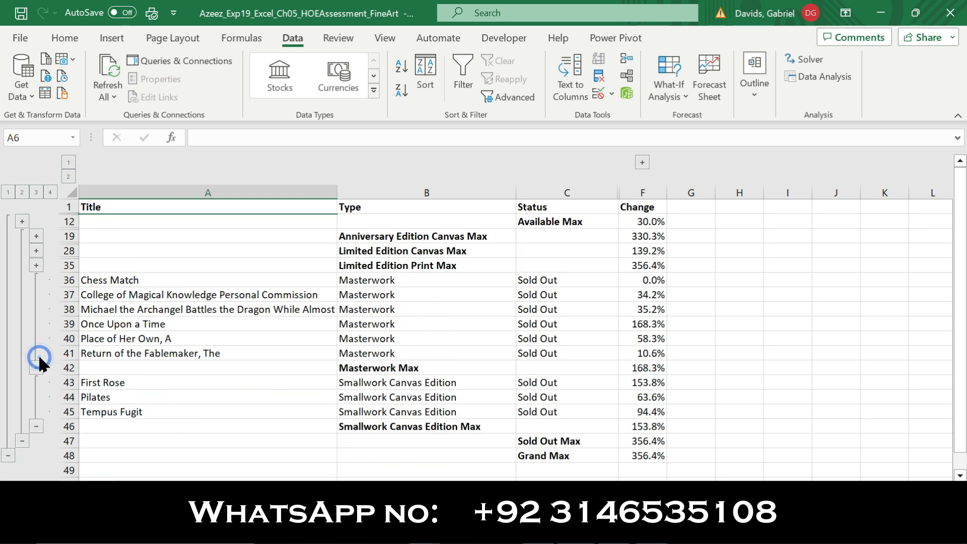
click(34, 365)
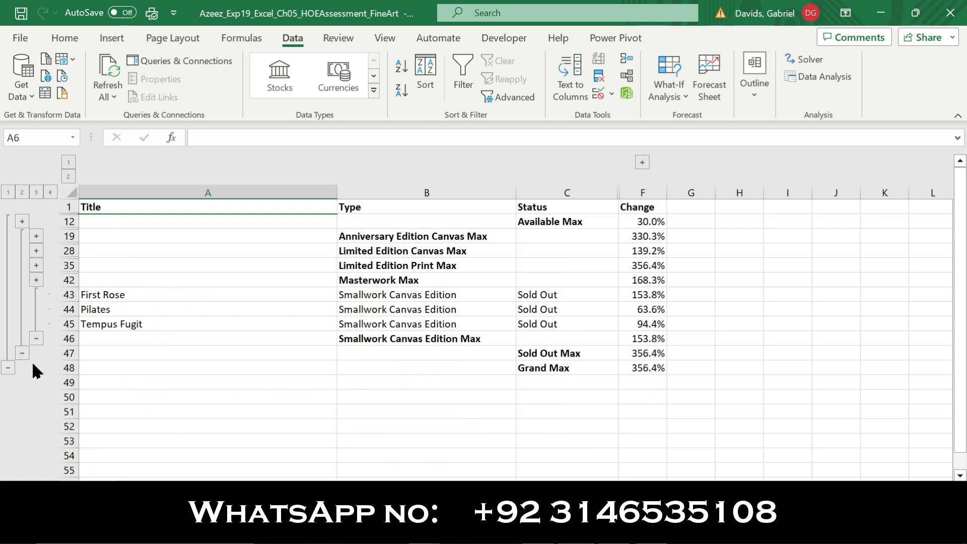
click(36, 339)
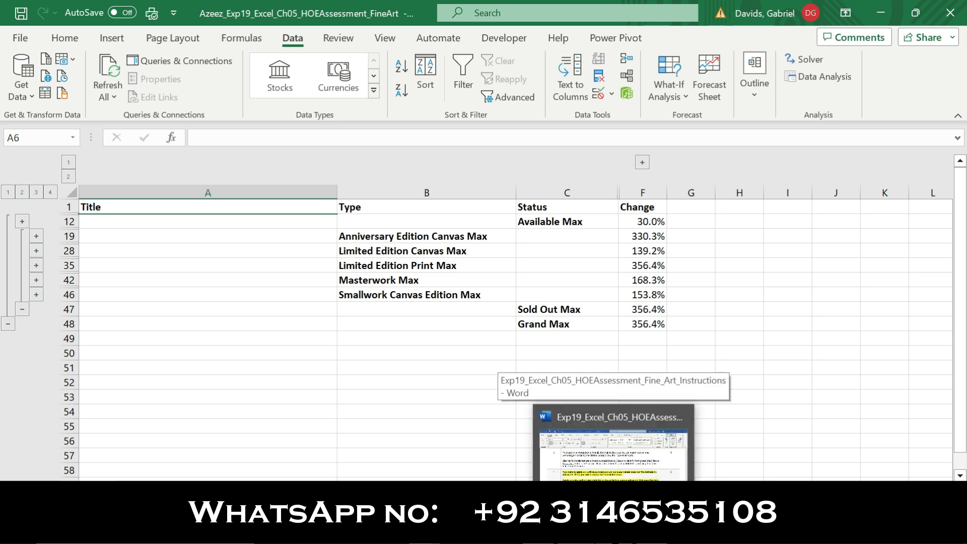
Copy the range reference B1:F48 from step 4's print-area instruction and return to Excel
click(614, 533)
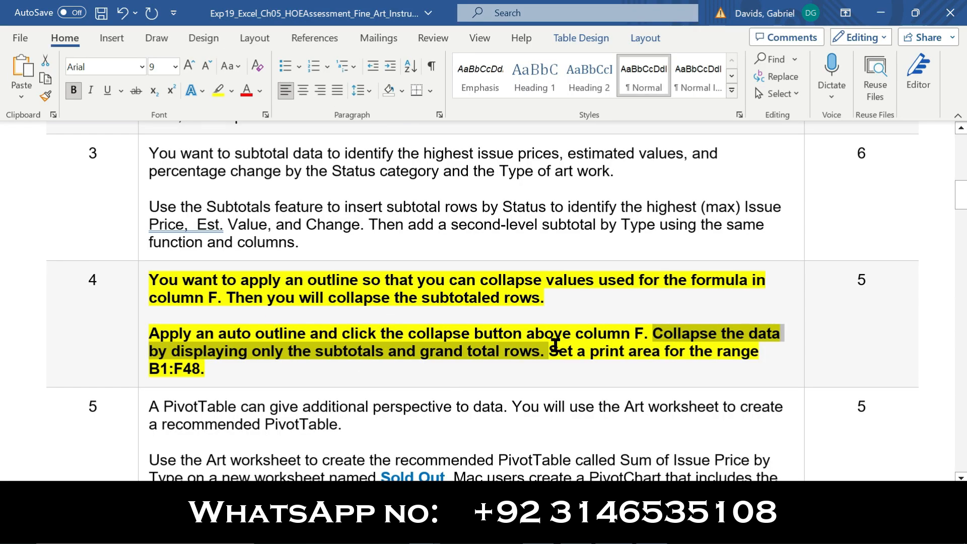
drag(550, 350, 741, 374)
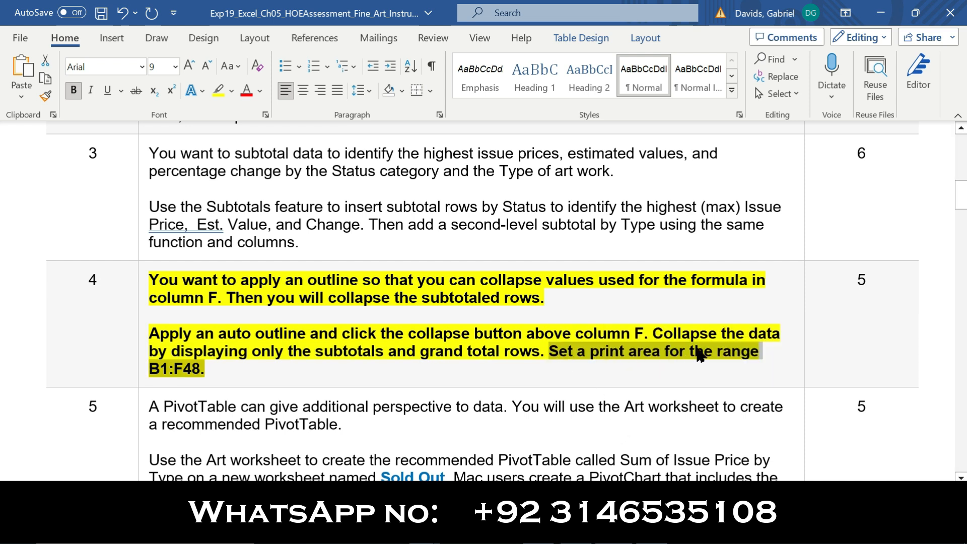
click(222, 377)
drag(200, 369, 151, 373)
key(ctrl+c)
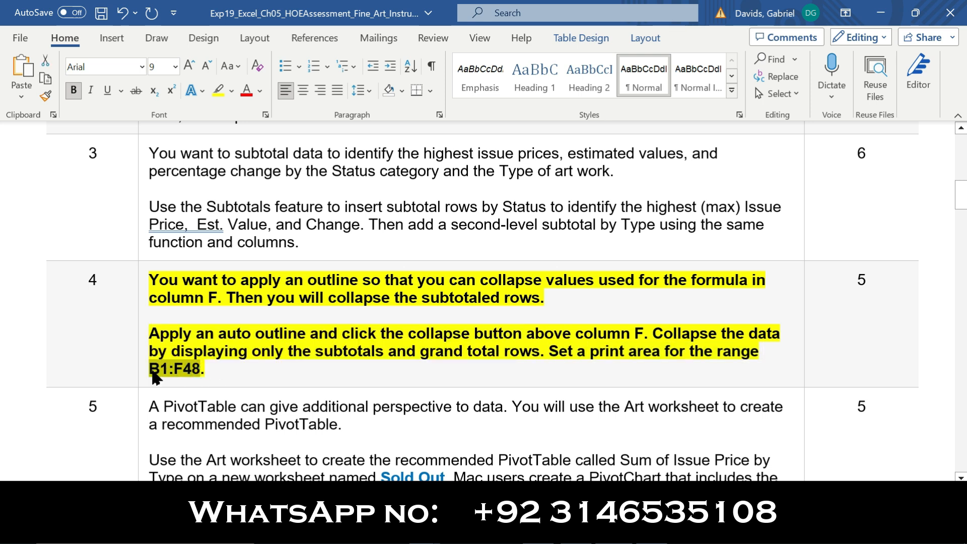
key(alt+Tab)
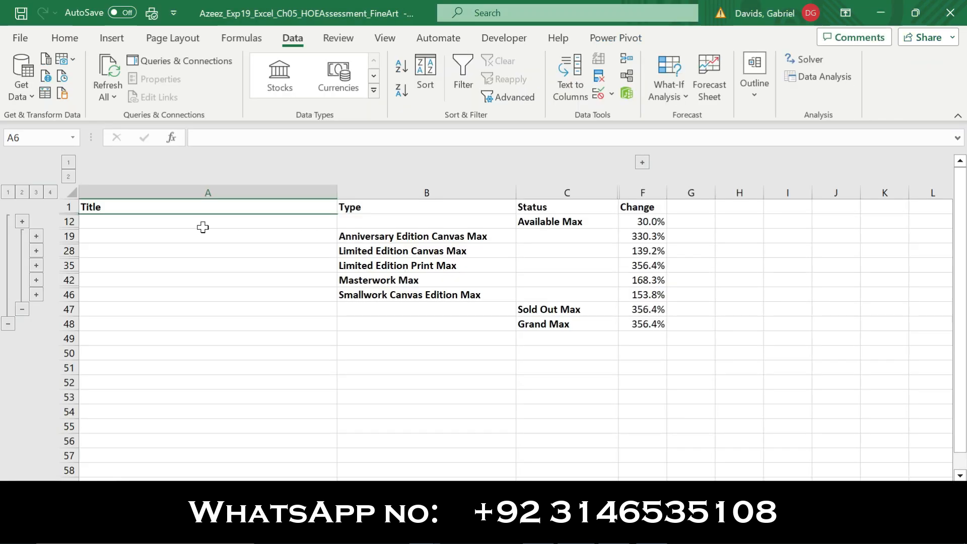
Set B1:F48 as the print area of the collapsed subtotals sheet, then switch back to Word
click(35, 136)
key(ctrl+v)
key(Return)
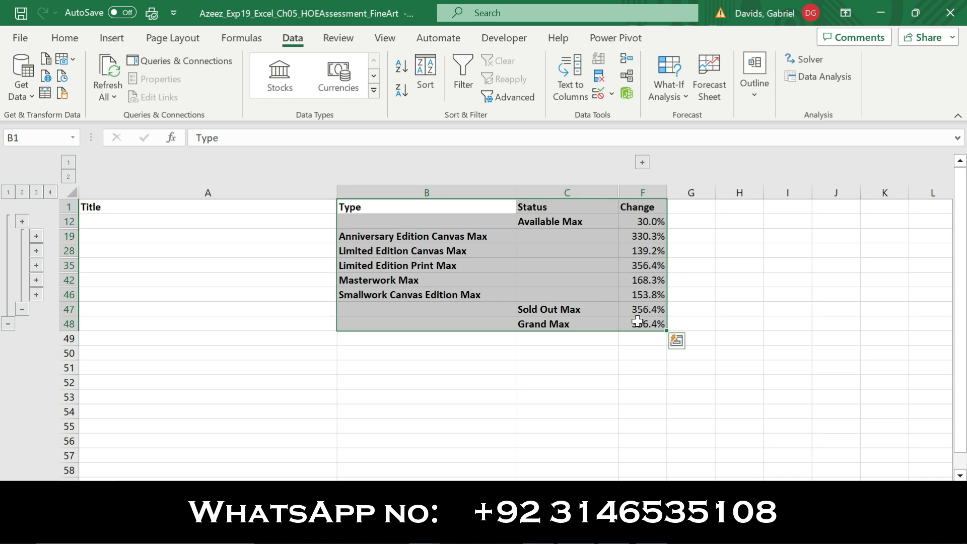
click(116, 36)
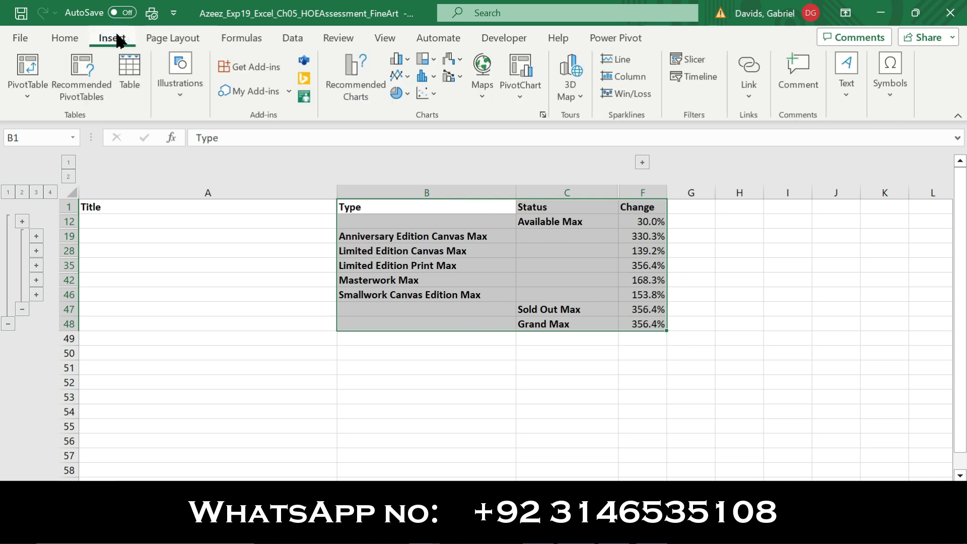
click(166, 40)
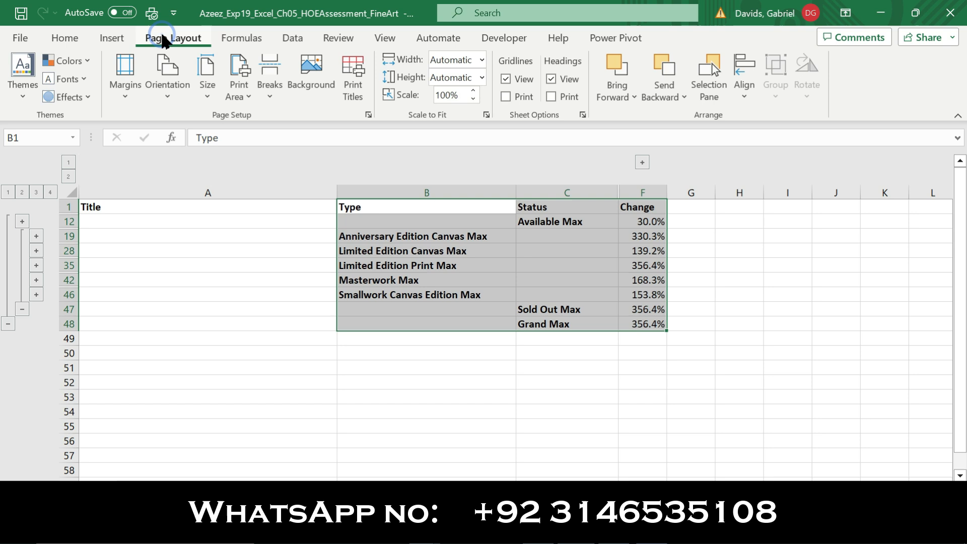
click(242, 93)
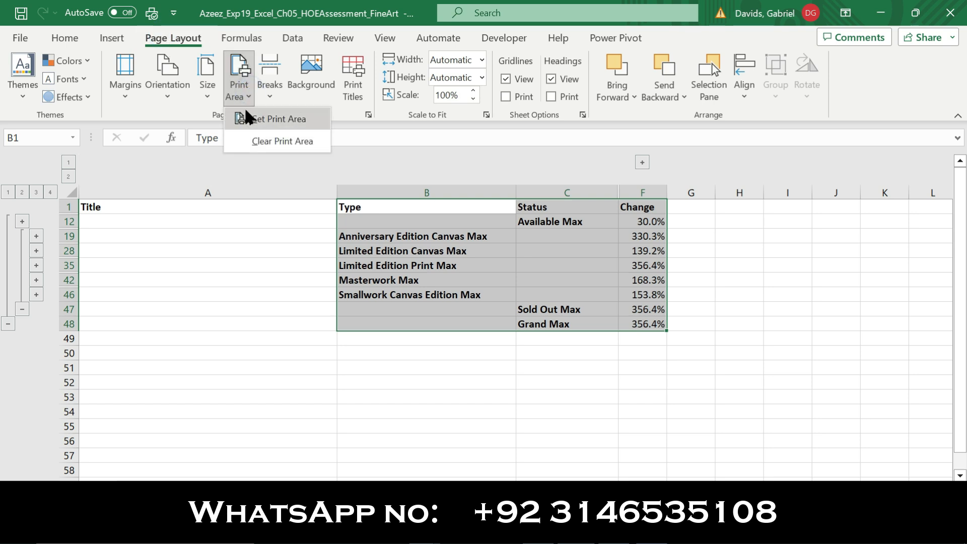
click(285, 121)
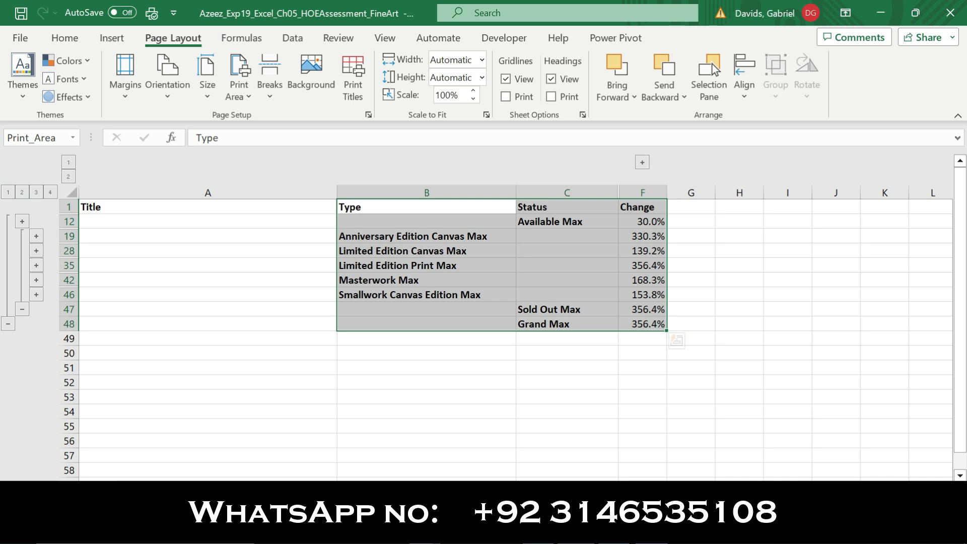
key(alt+Tab)
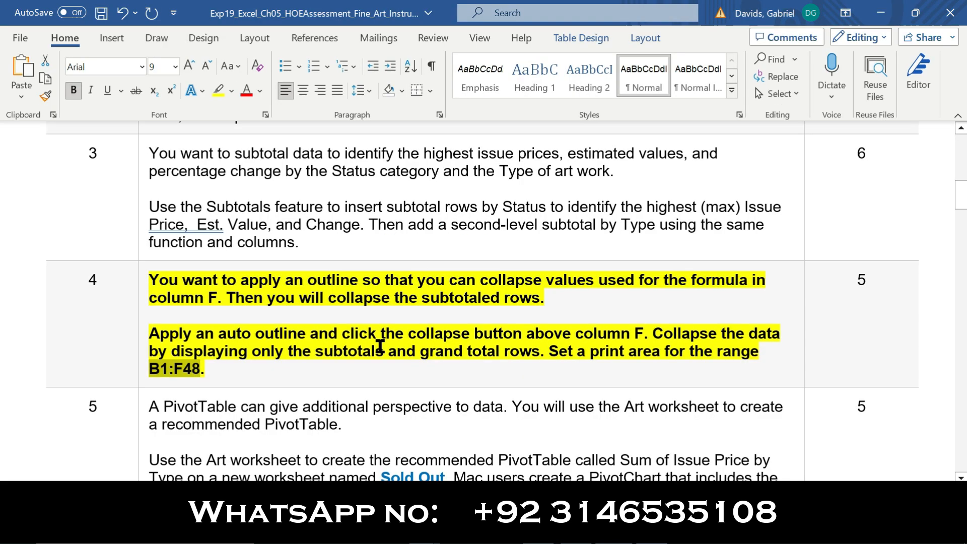
Move the bold and yellow highlight from step 4's instructions to step 5's
click(138, 336)
click(150, 307)
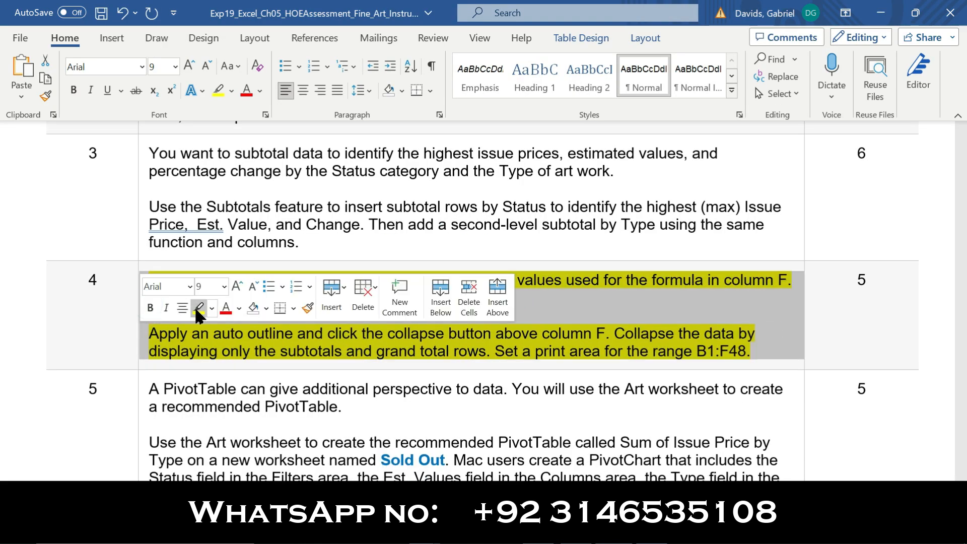
click(198, 309)
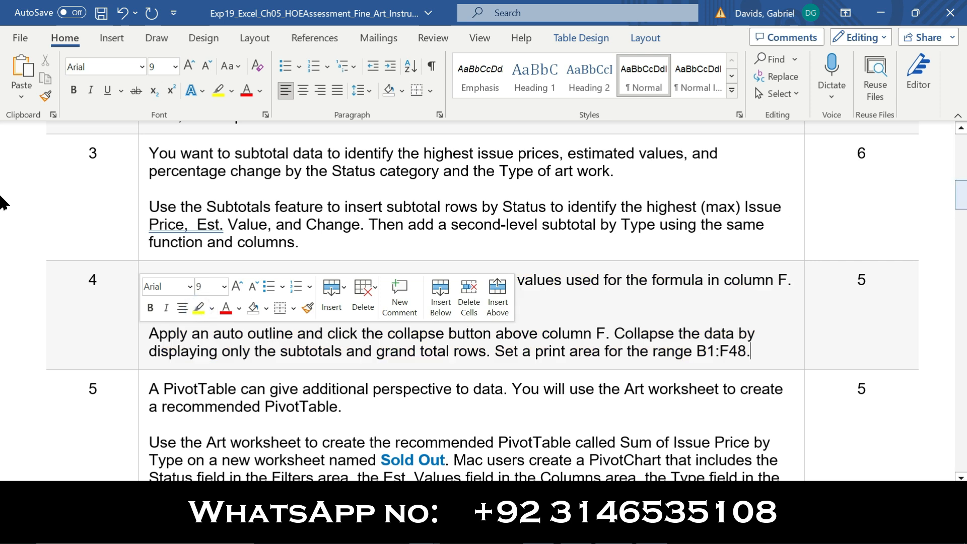
scroll(1, 203, down, 5)
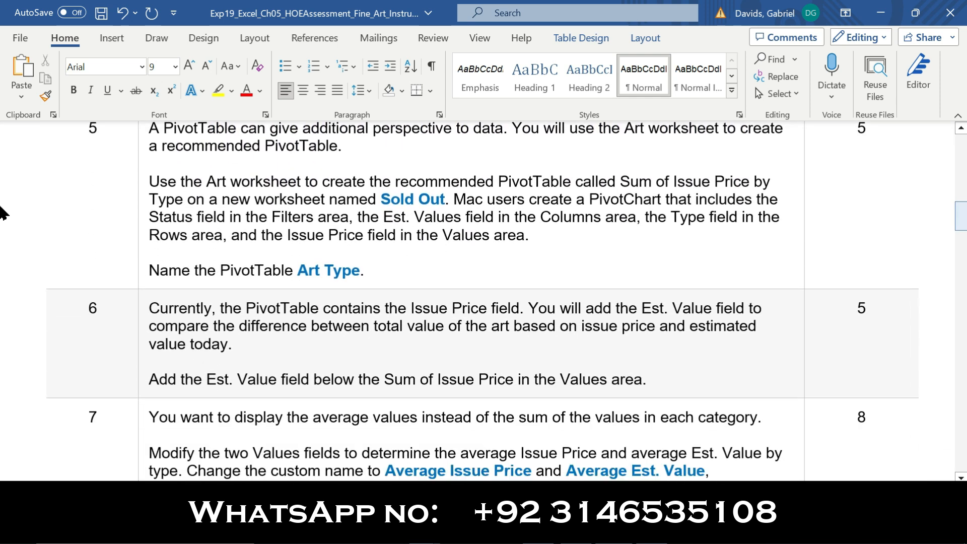
drag(962, 211, 961, 211)
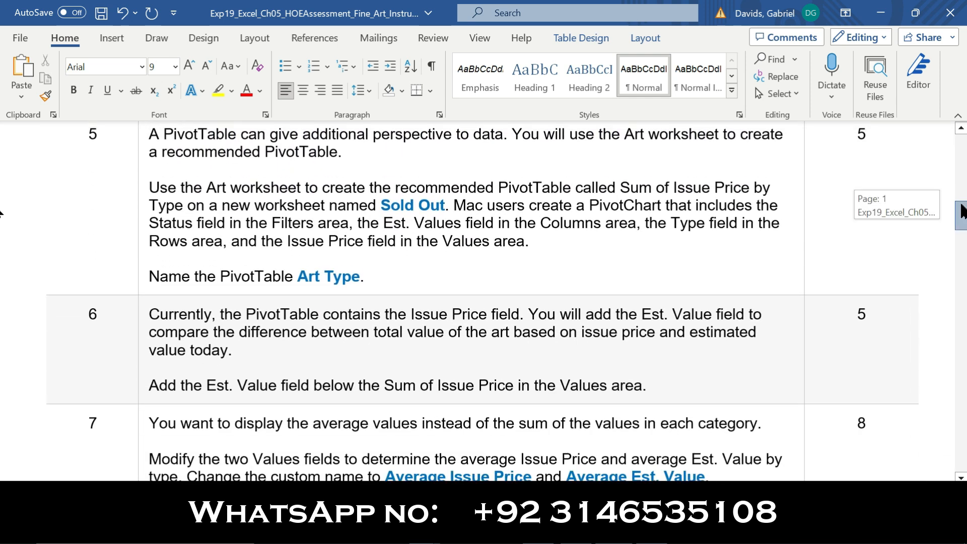
click(145, 219)
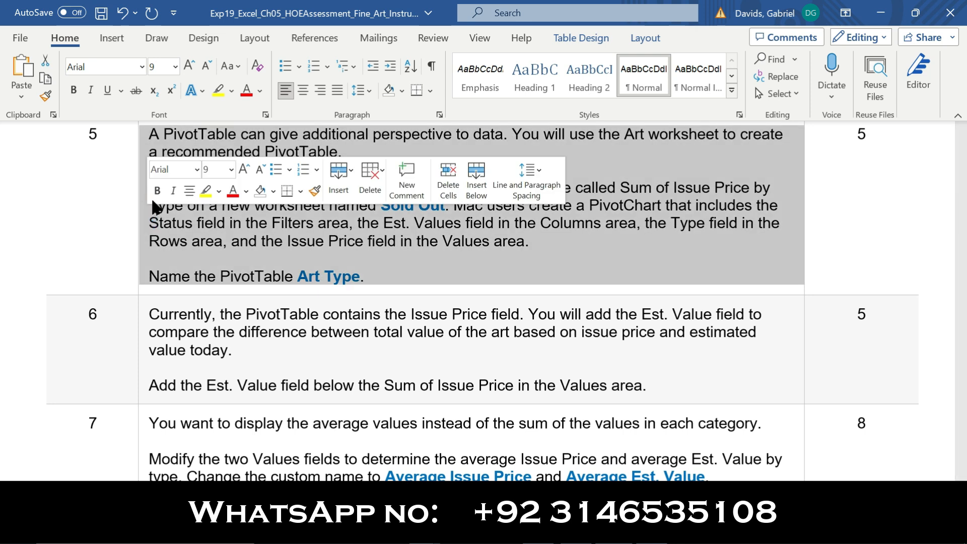
click(155, 196)
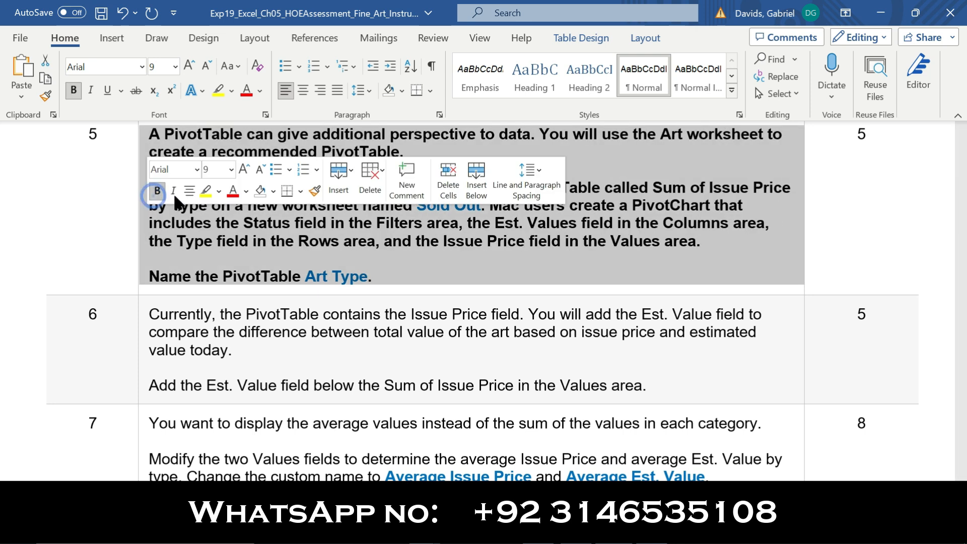
click(206, 191)
click(101, 198)
Reread step 5's recommended PivotTable instructions, then return to the Excel workbook
drag(254, 132, 536, 126)
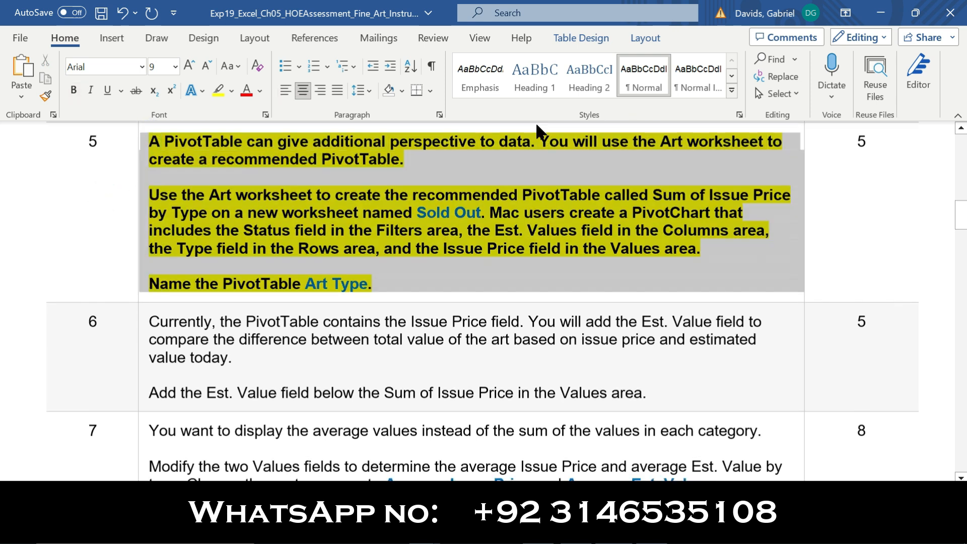
click(404, 161)
drag(151, 198, 212, 216)
drag(347, 209, 149, 201)
click(805, 228)
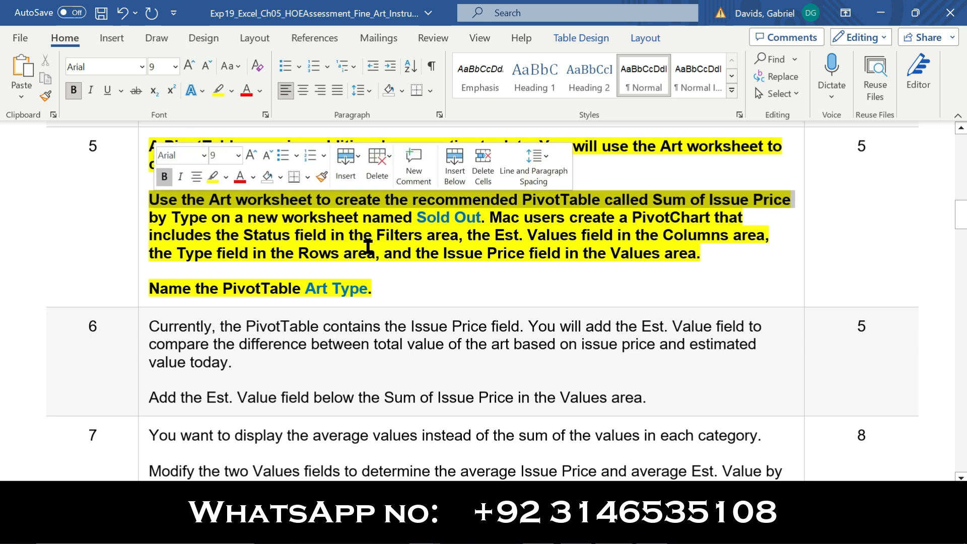
click(572, 528)
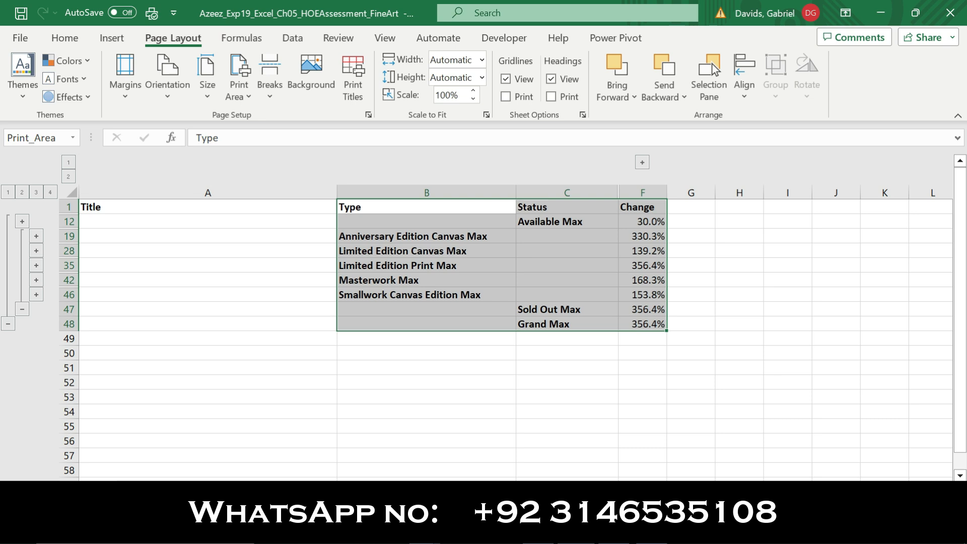
Move to the full art listing sheet and select cell A5 inside the data
key(ctrl+Page_Down)
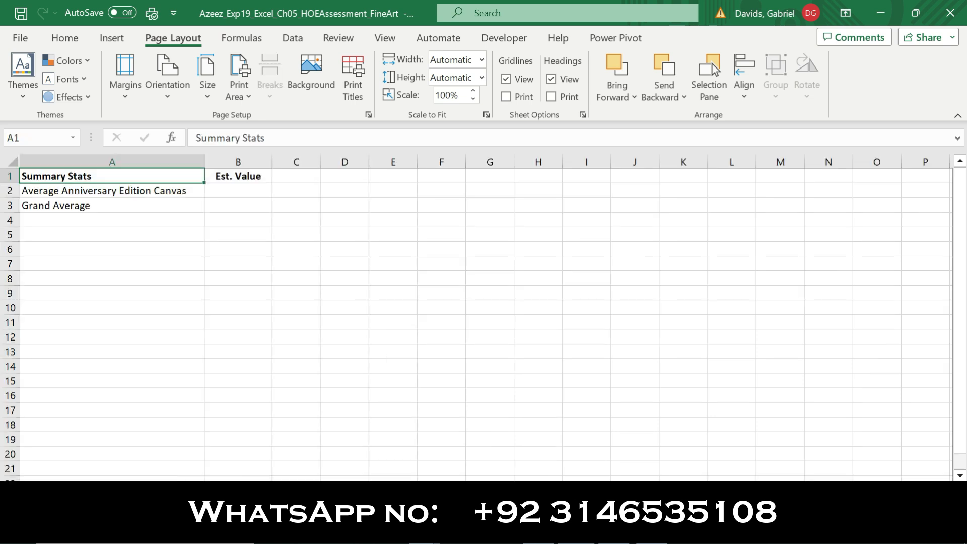
key(alt+Tab)
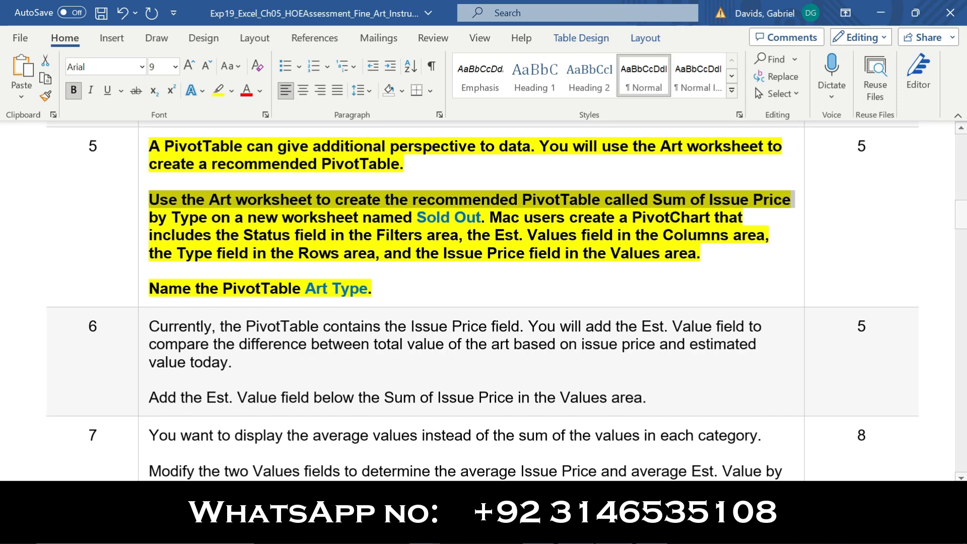
key(alt+Tab)
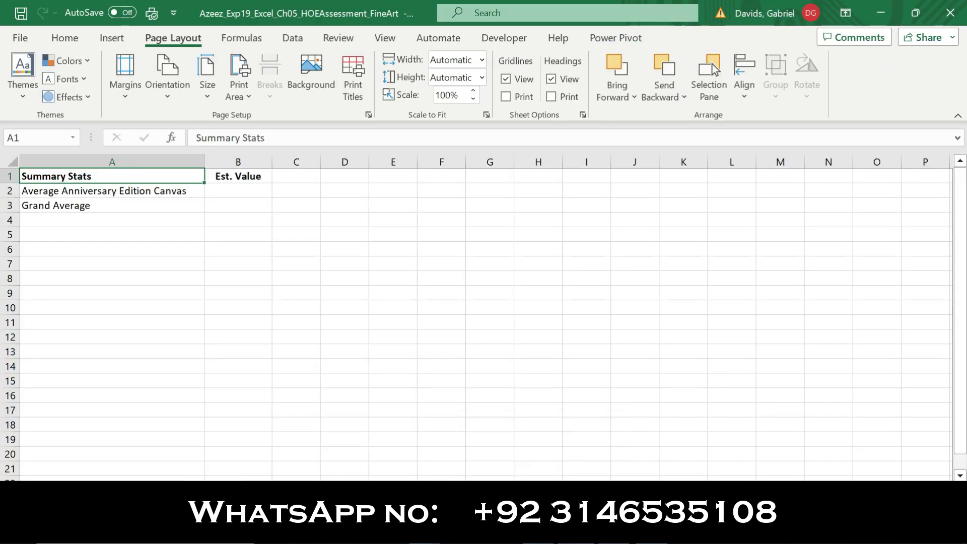
key(ctrl+Page_Down)
click(91, 232)
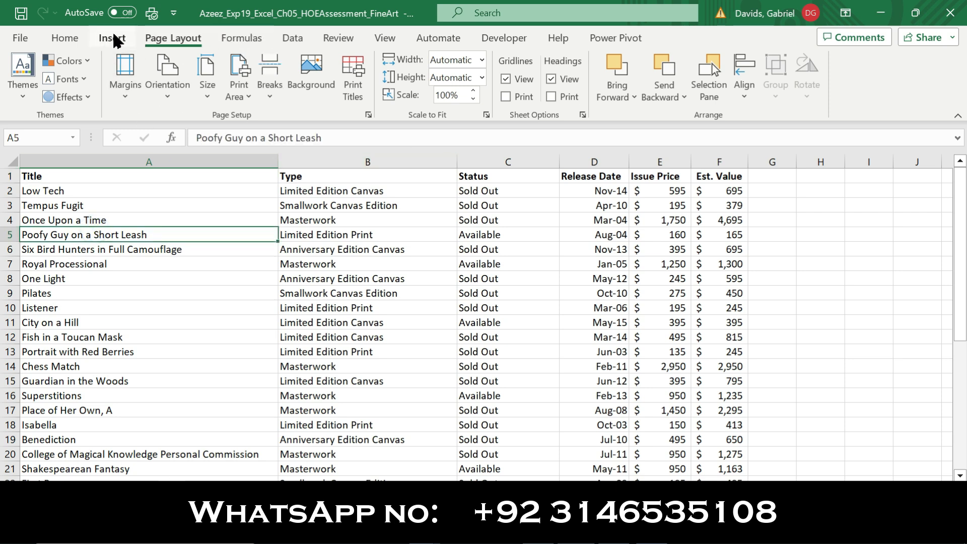
Preview the Recommended Charts suggestions on the Insert tab and close them without inserting
click(122, 40)
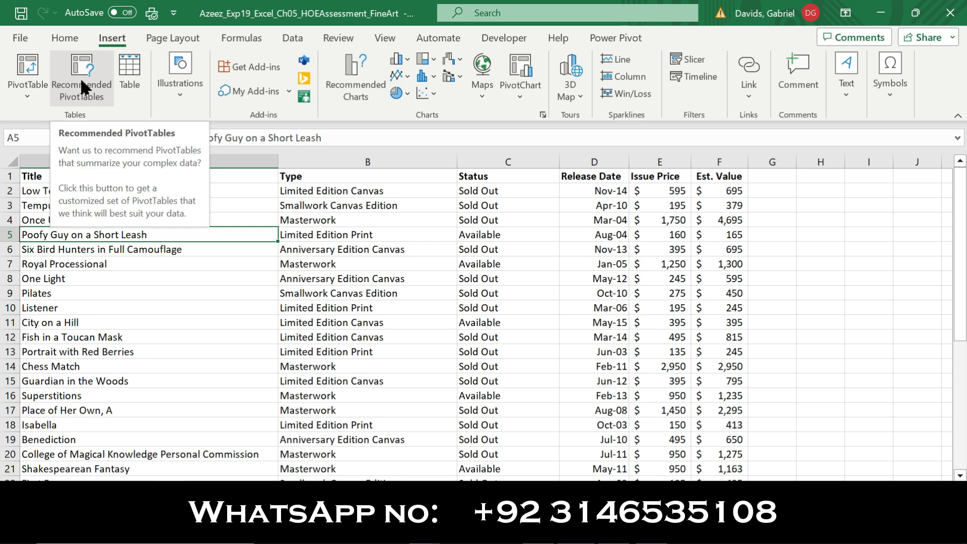
click(335, 99)
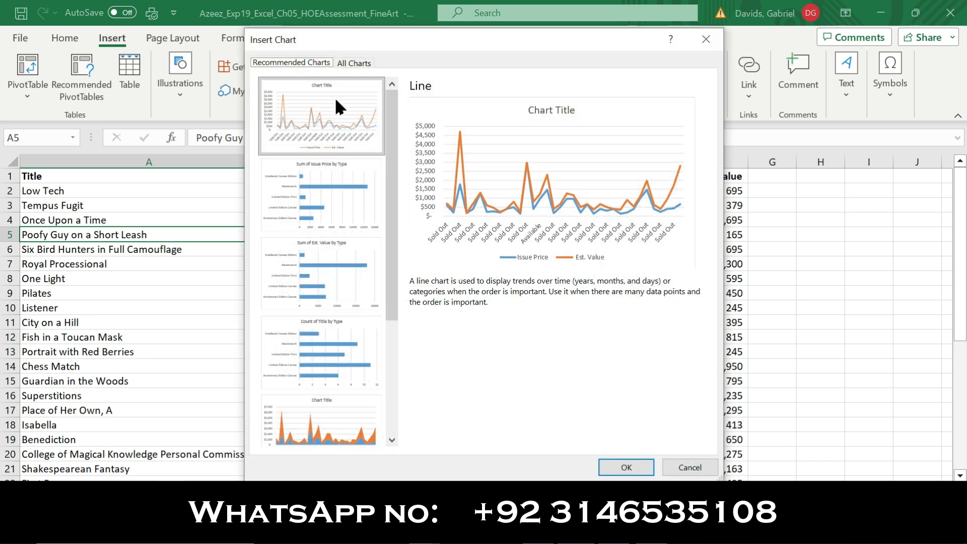
click(350, 64)
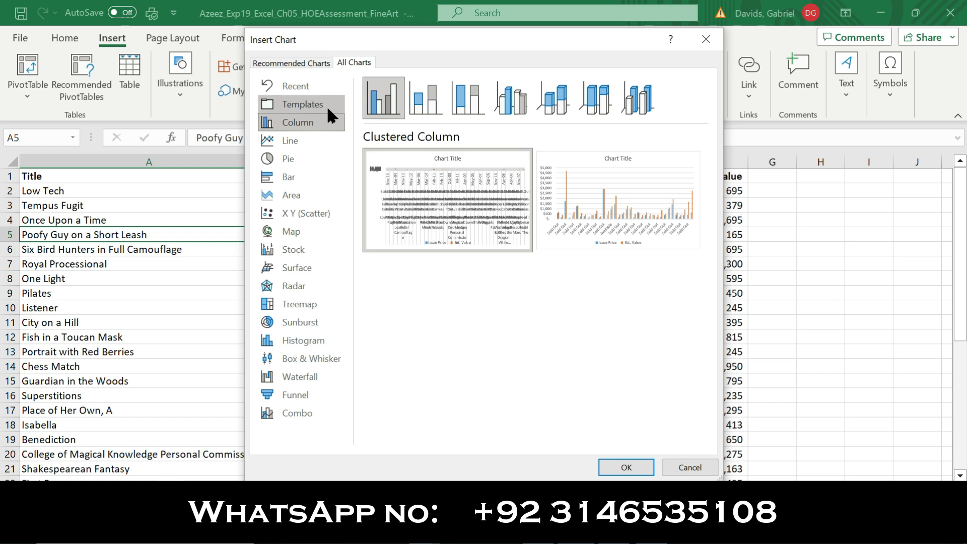
key(Escape)
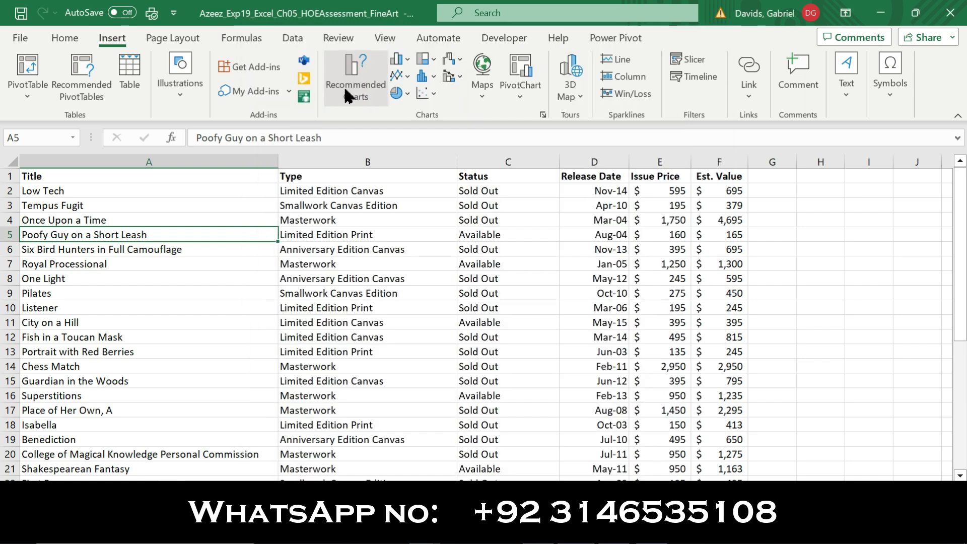
click(345, 92)
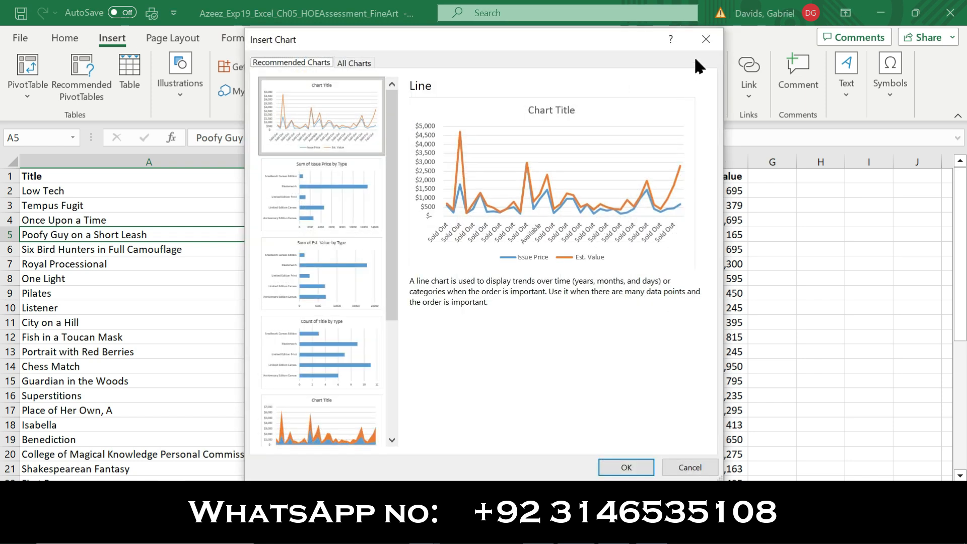
click(707, 38)
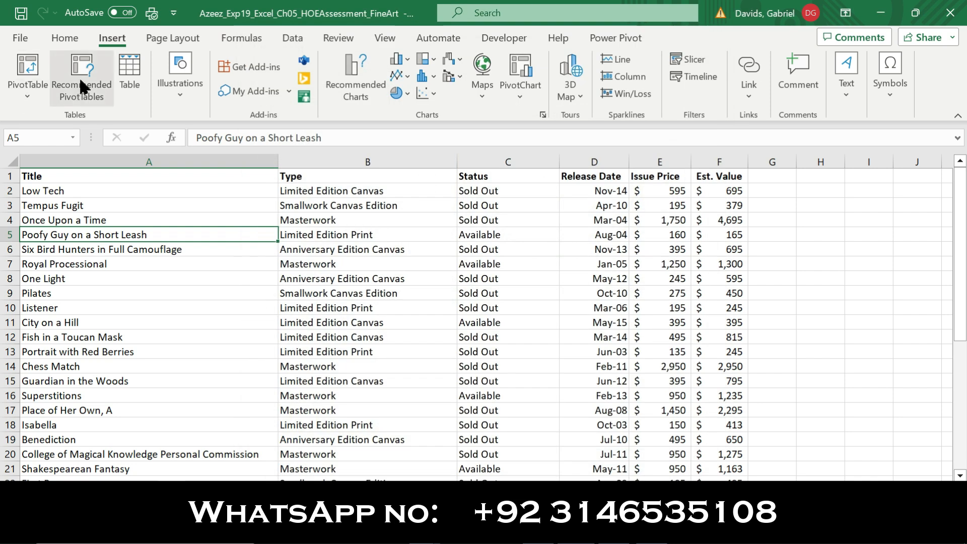
Insert the recommended Sum of Issue Price by Type PivotTable on a new sheet, then return to Word
click(75, 88)
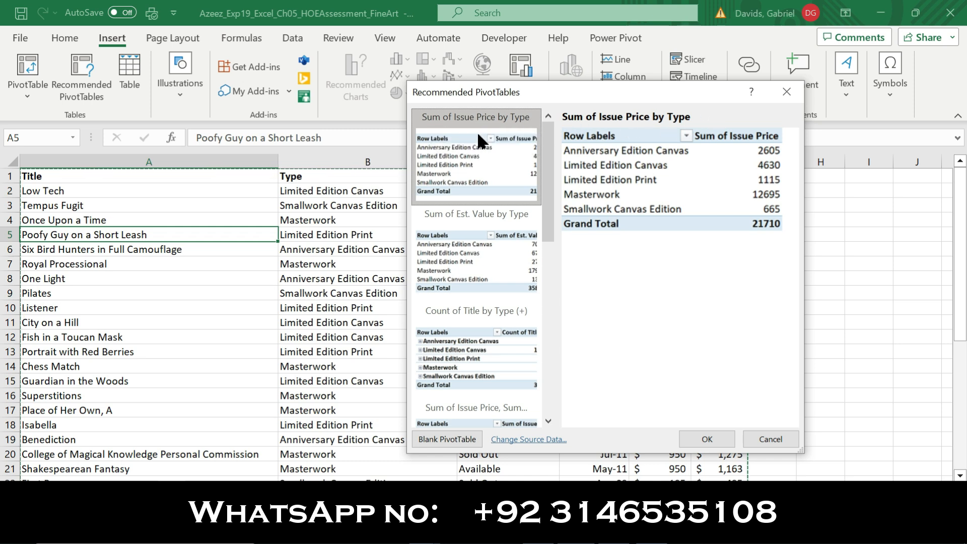
click(718, 442)
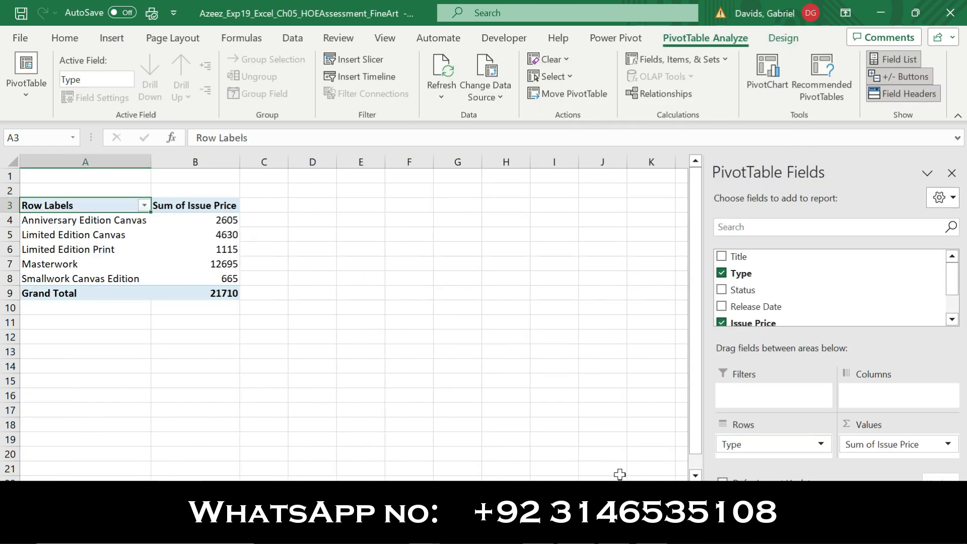
click(620, 527)
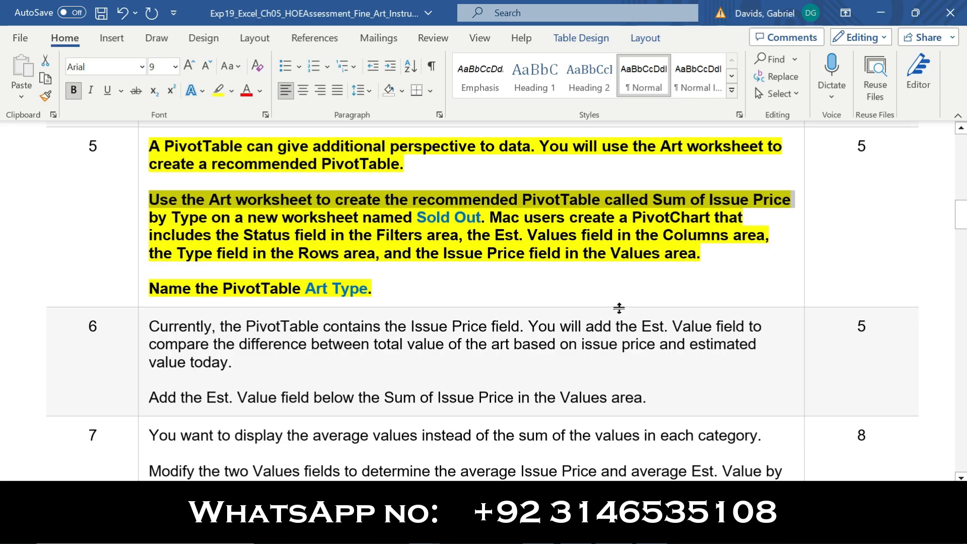
Find the required new sheet name 'Sold Out' in step 5's text
drag(174, 216, 396, 222)
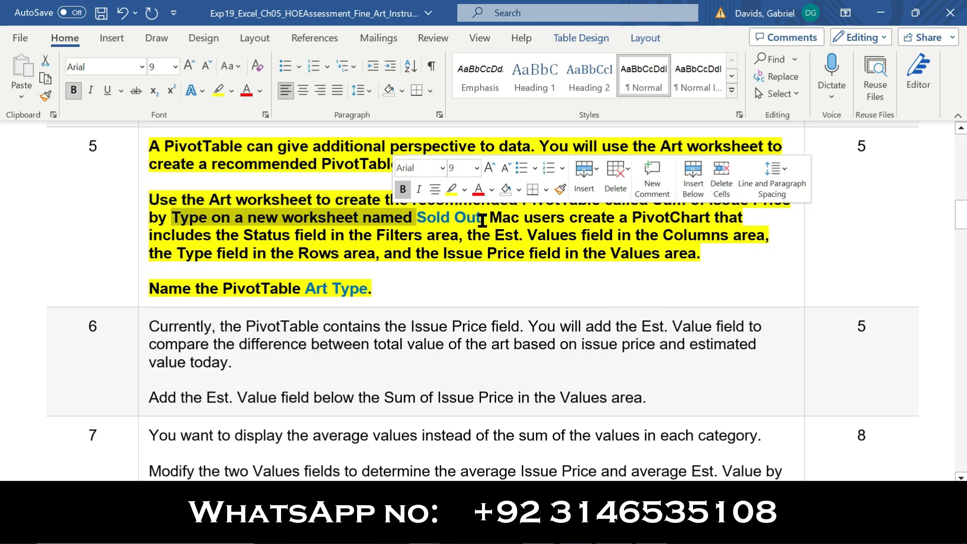
drag(483, 220, 425, 224)
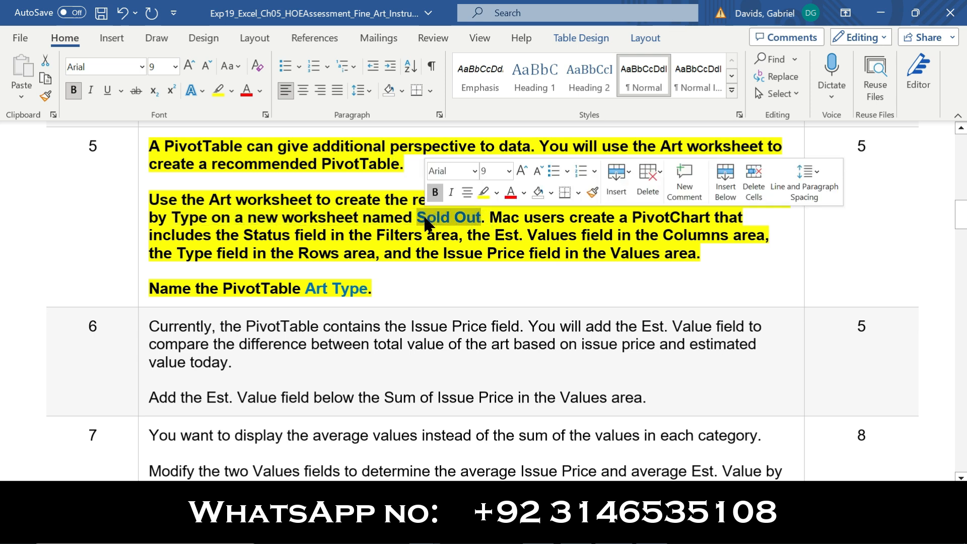
Begin renaming the PivotTable's worksheet tab, then check the Word instructions again
key(alt+Tab)
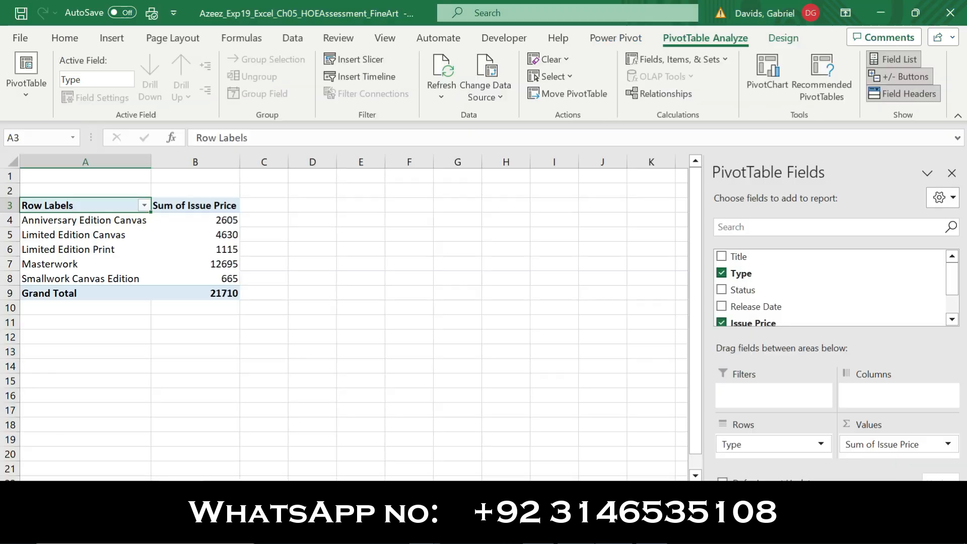
double_click(184, 488)
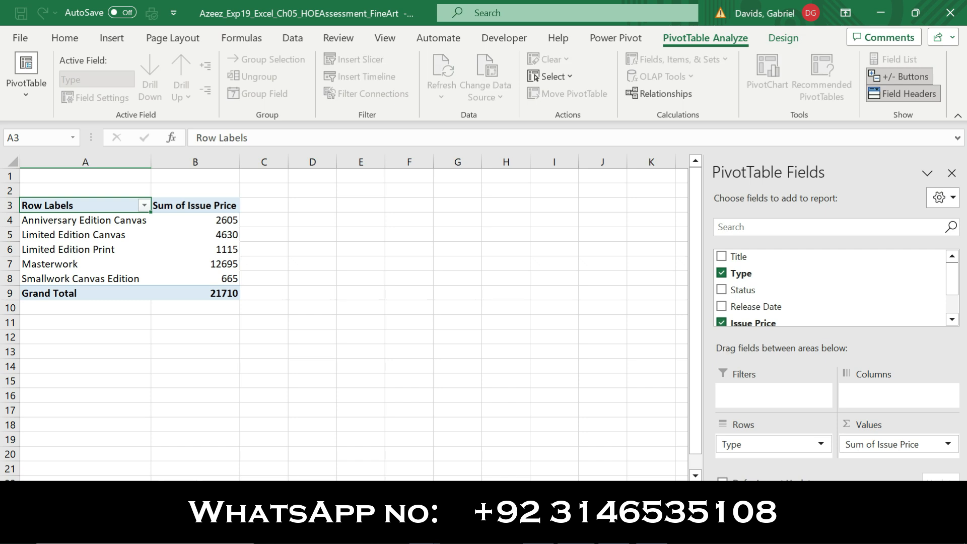
key(alt+Tab)
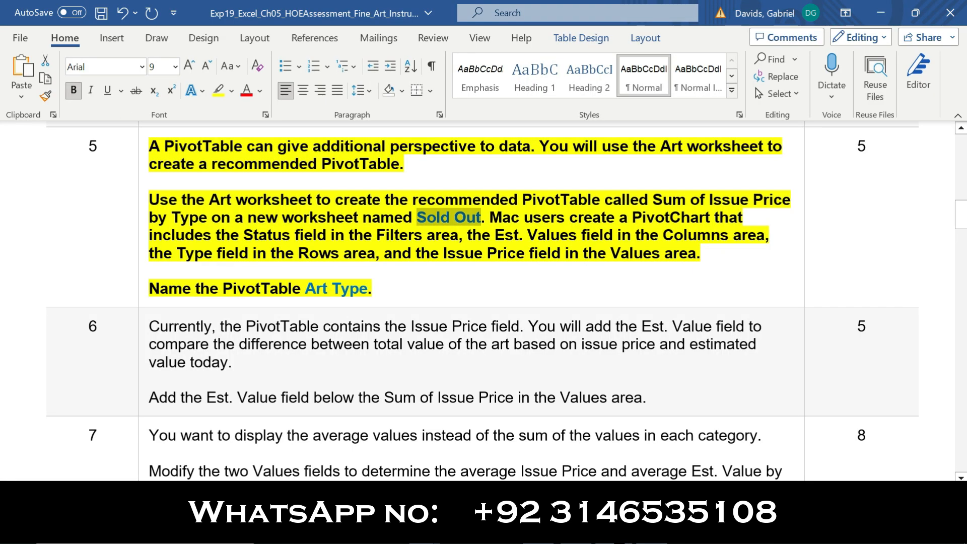
Reread step 5's Mac users note and the PivotTable name 'Art Type', then return to Excel
key(alt+Tab)
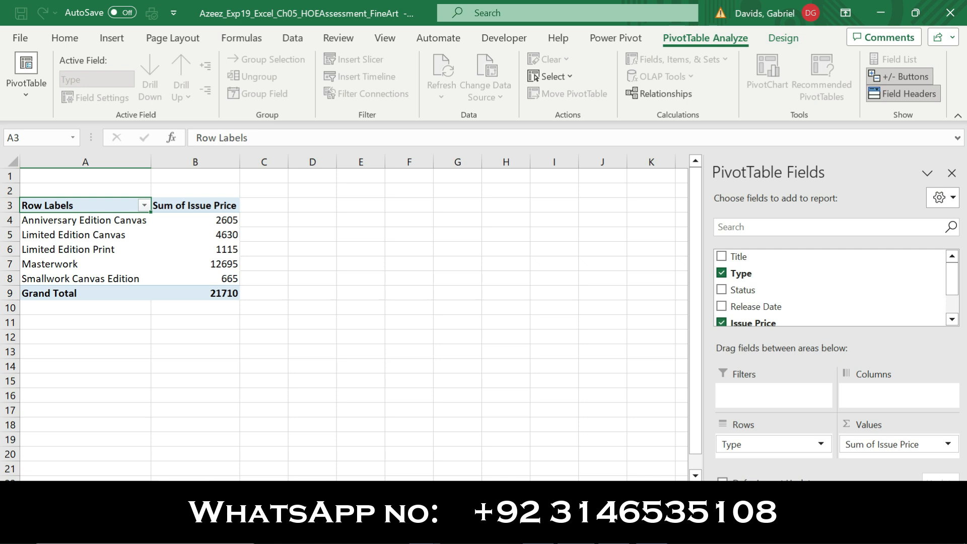
click(556, 532)
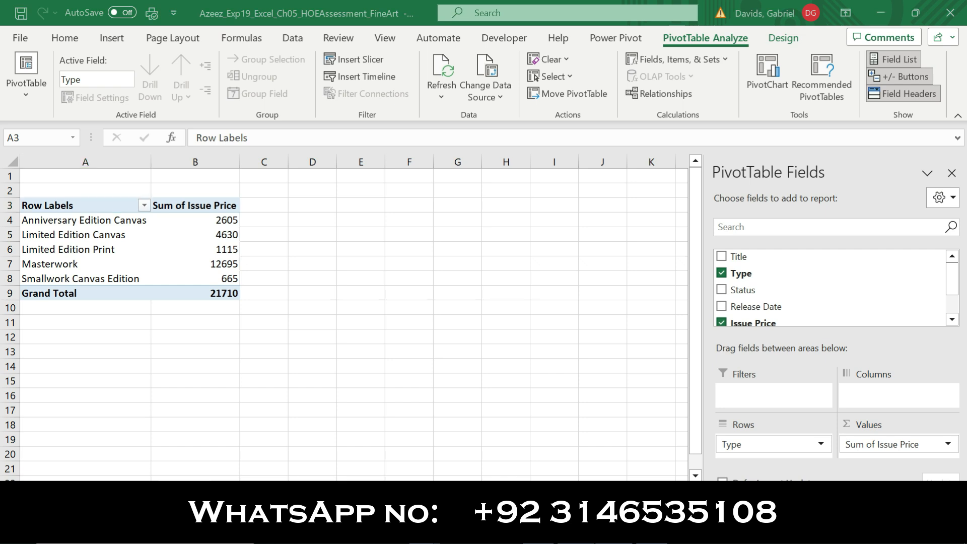
drag(506, 216, 734, 265)
click(734, 271)
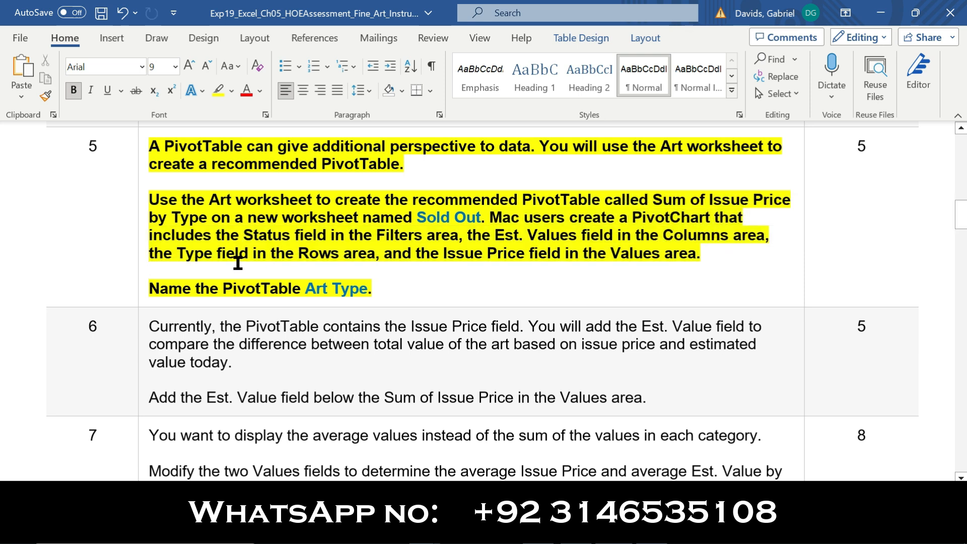
drag(490, 217, 554, 217)
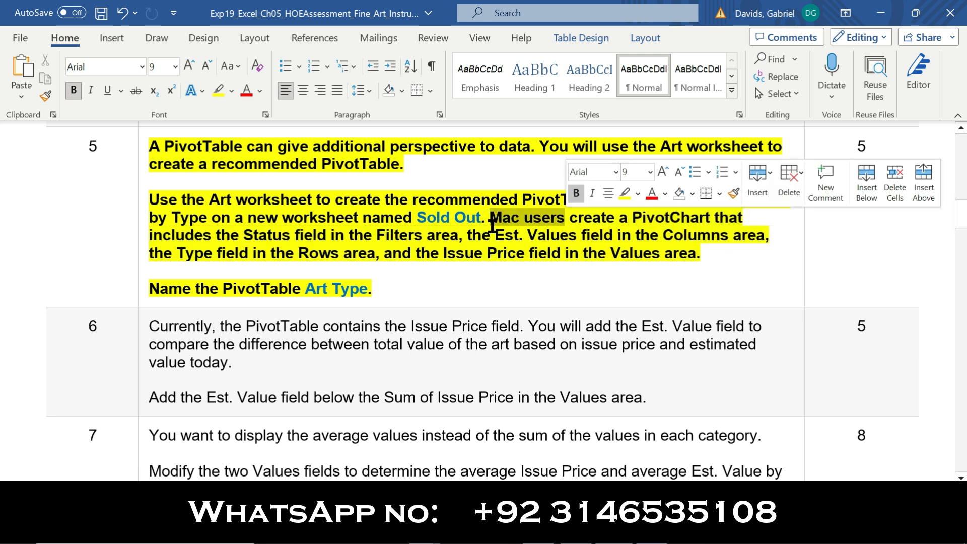
click(615, 285)
drag(150, 289, 304, 289)
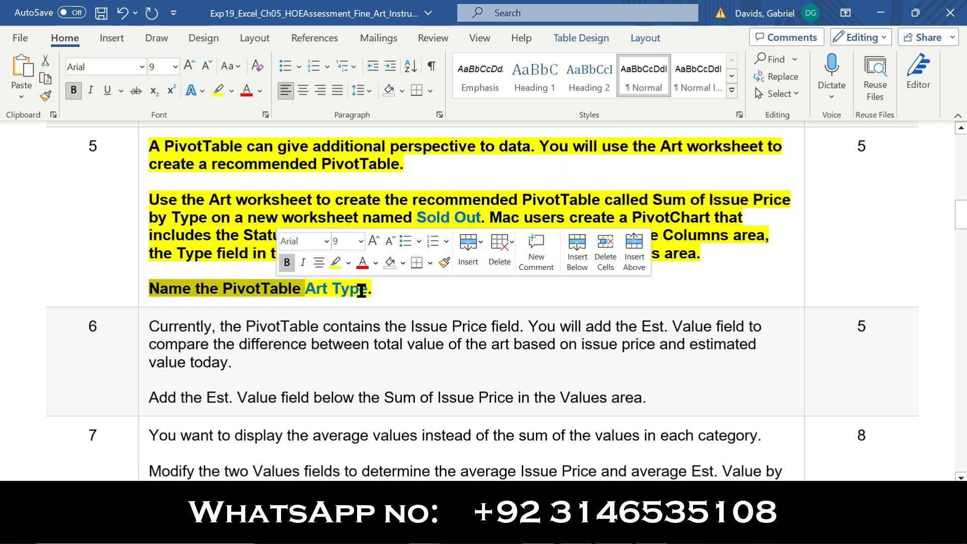
drag(364, 291, 311, 291)
key(ctrl+c)
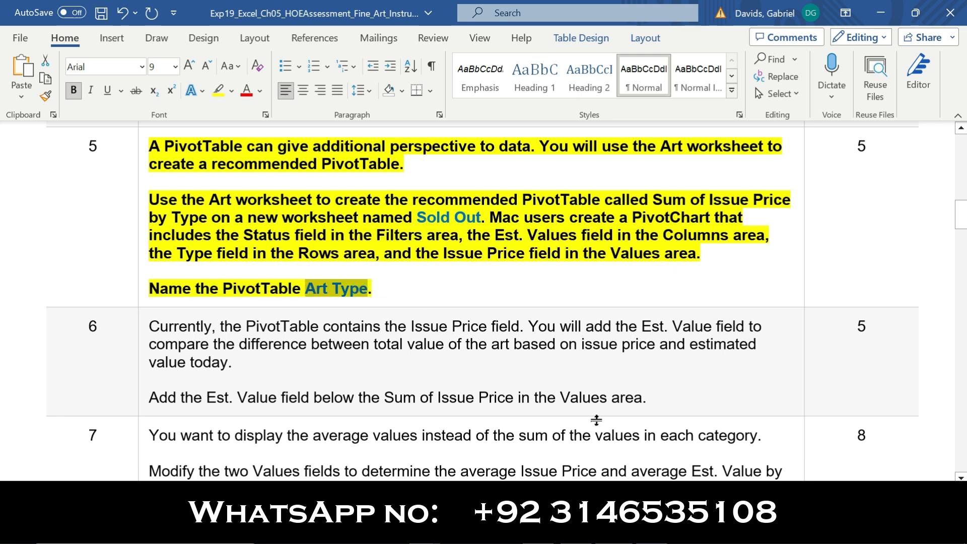
key(alt+Tab)
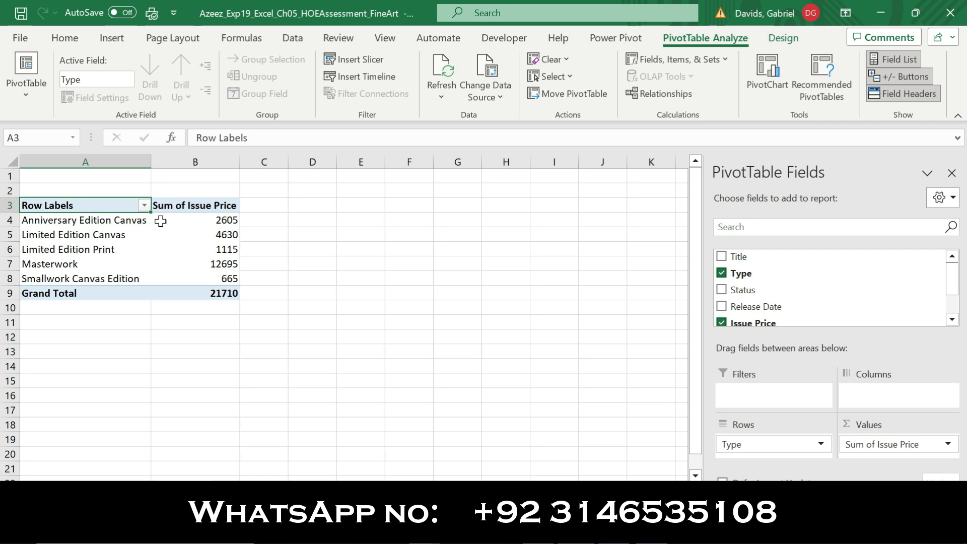
Name the PivotTable 'Art Type' in PivotTable Options, then go back to Word
right_click(105, 221)
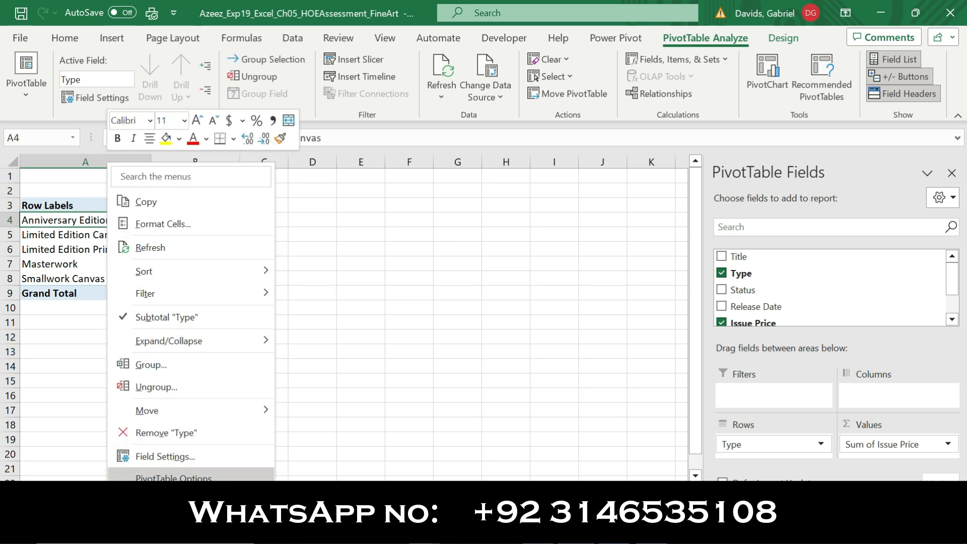
click(174, 477)
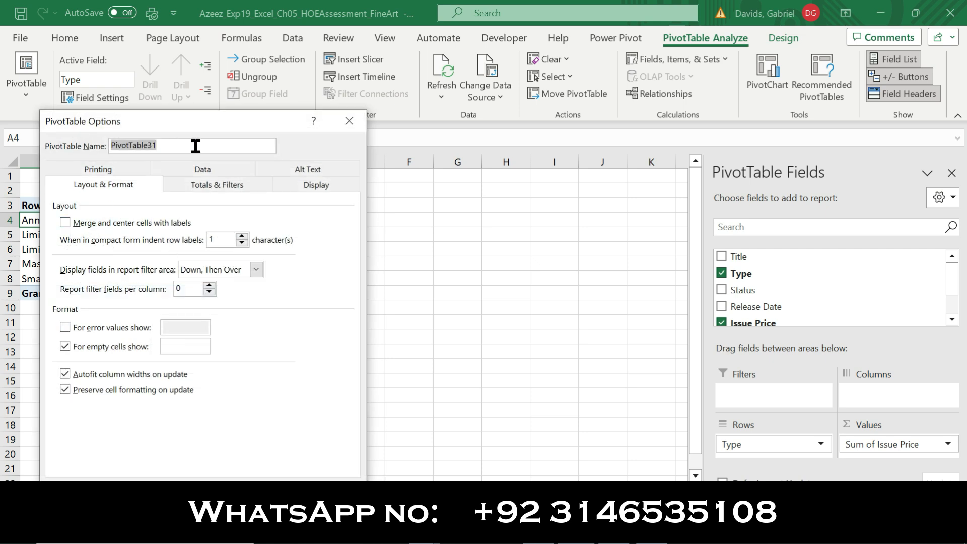
key(ctrl+v)
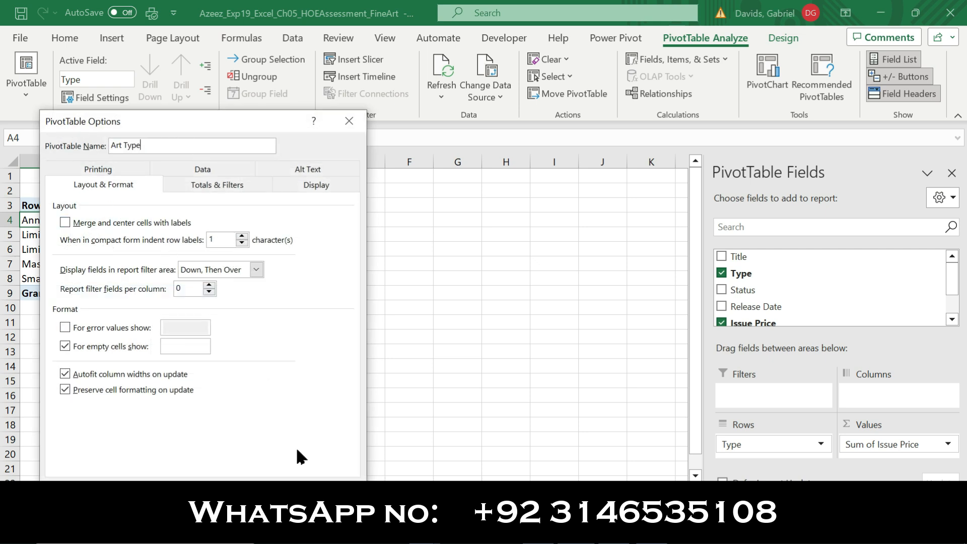
key(Return)
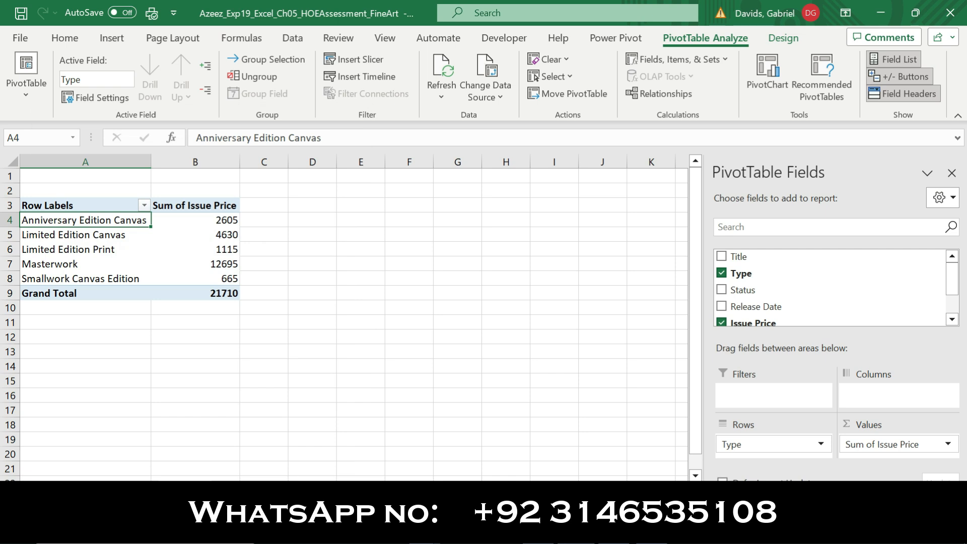
click(609, 529)
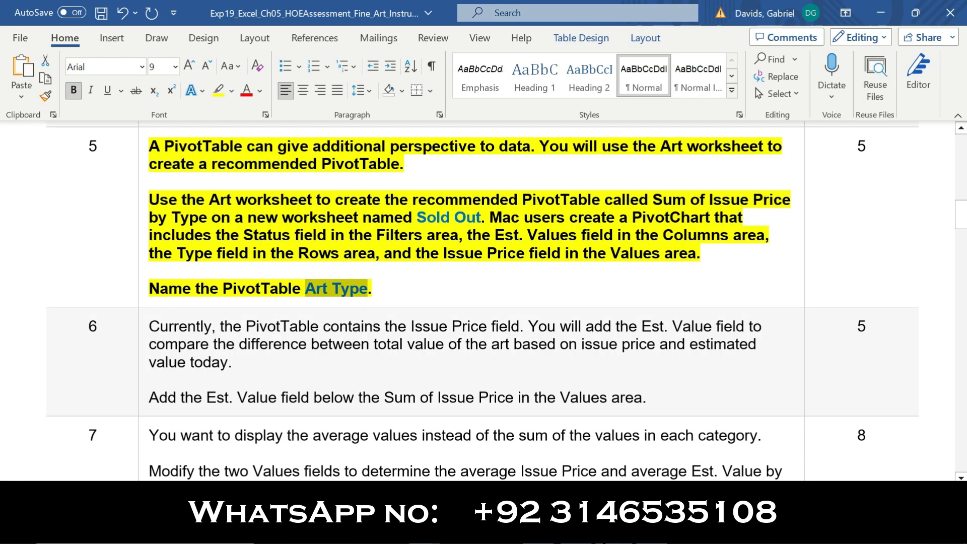
Move the bold and yellow highlight from step 5's instructions to step 6's
click(142, 272)
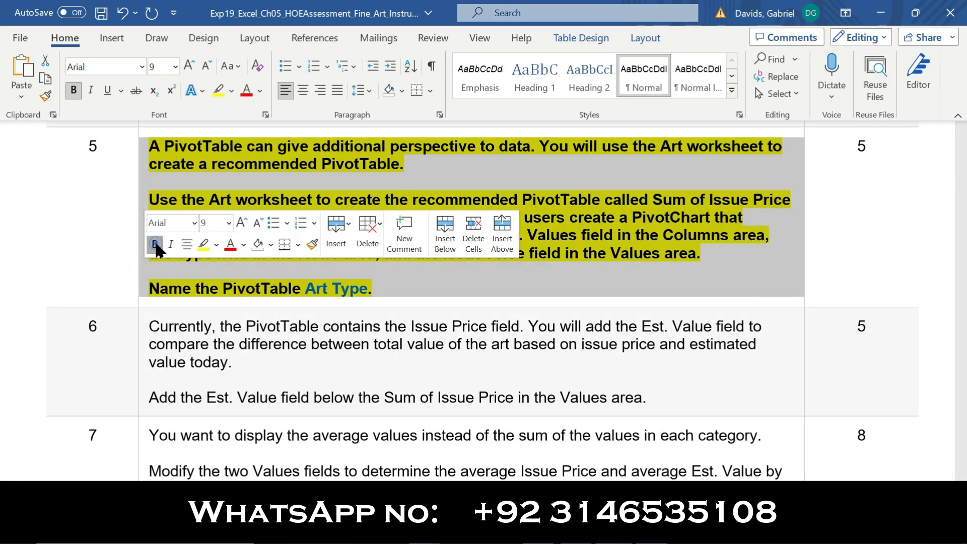
click(156, 245)
click(205, 246)
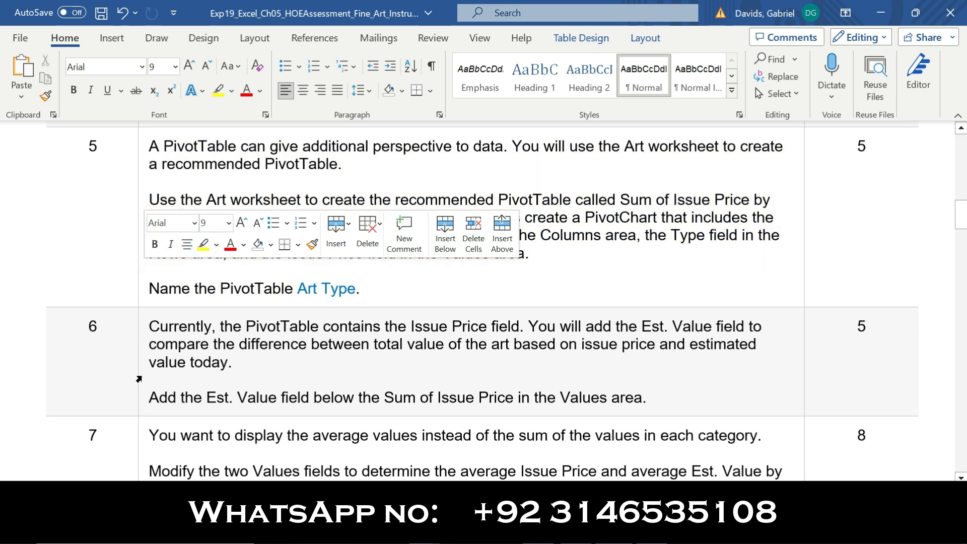
click(140, 379)
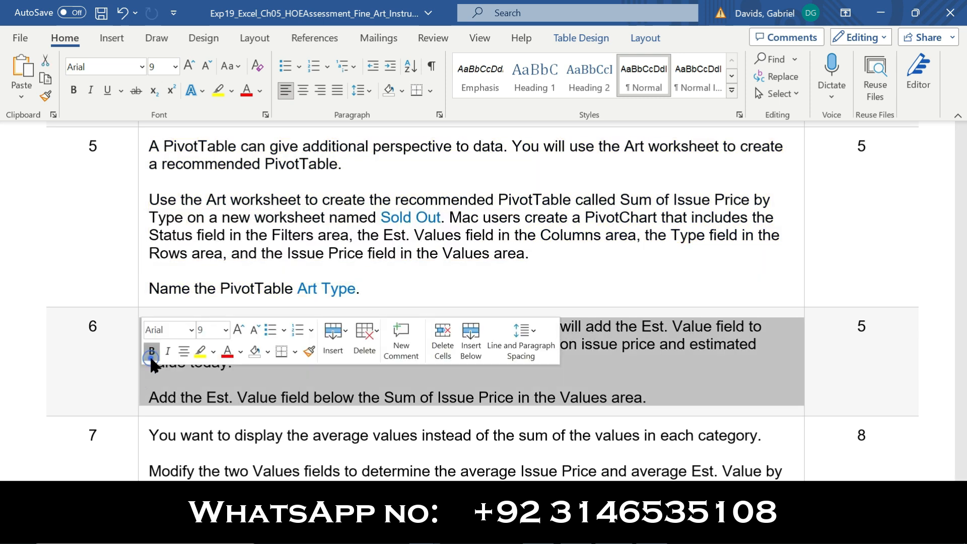
click(151, 351)
click(200, 351)
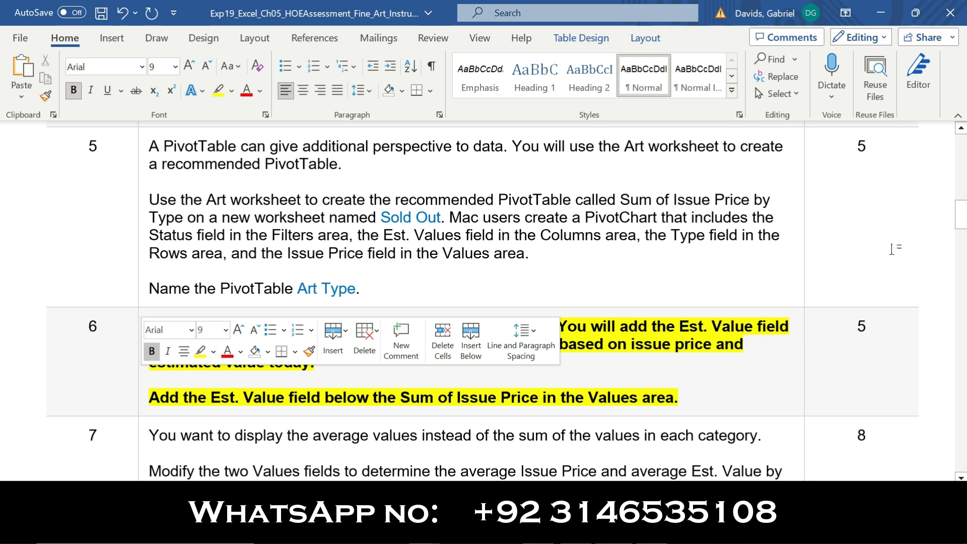
Read step 6's instructions about adding Est. Value to the PivotTable
drag(960, 222, 960, 236)
drag(150, 146, 563, 145)
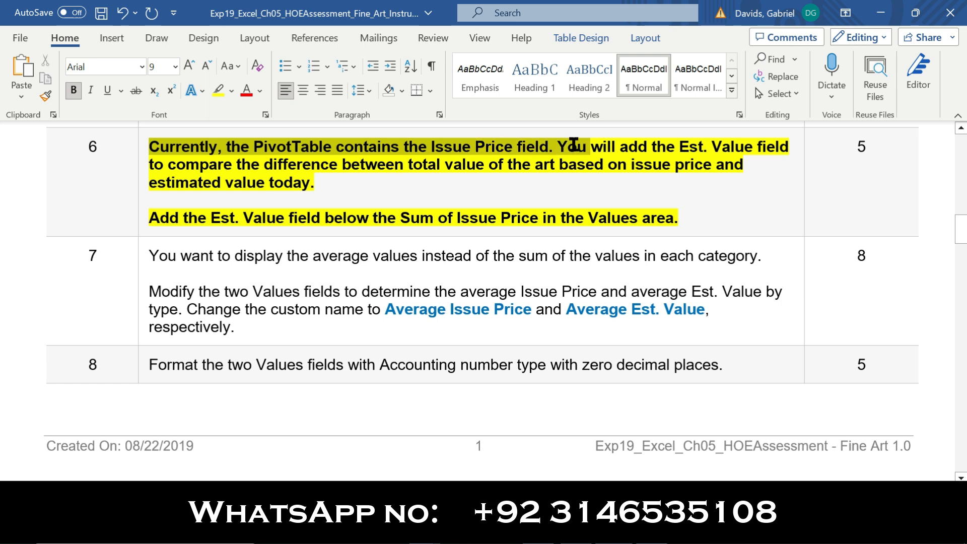
scroll(577, 151, down, 1)
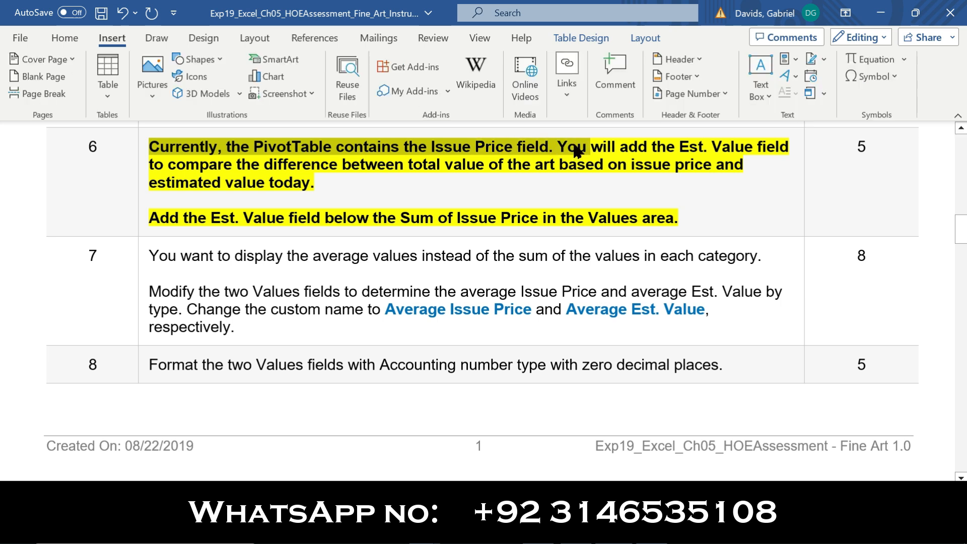
click(143, 146)
click(524, 186)
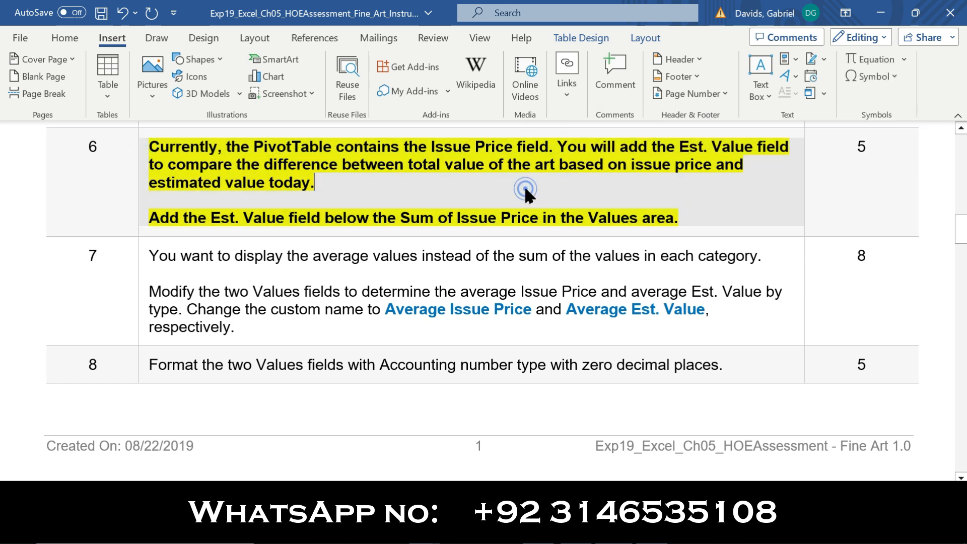
drag(157, 217, 680, 221)
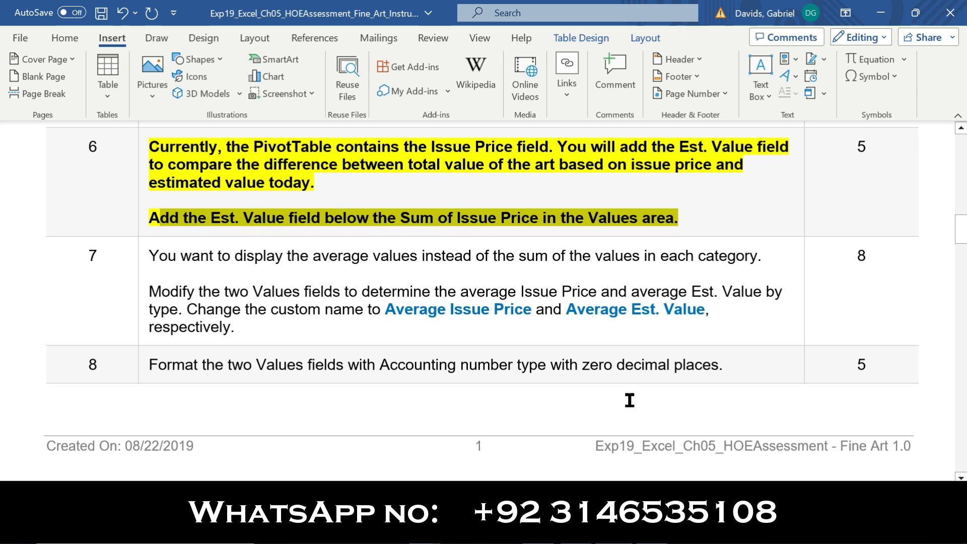
Add Sum of Est. Value to the Art Type PivotTable's values, then return to Word
mouse_move(576, 535)
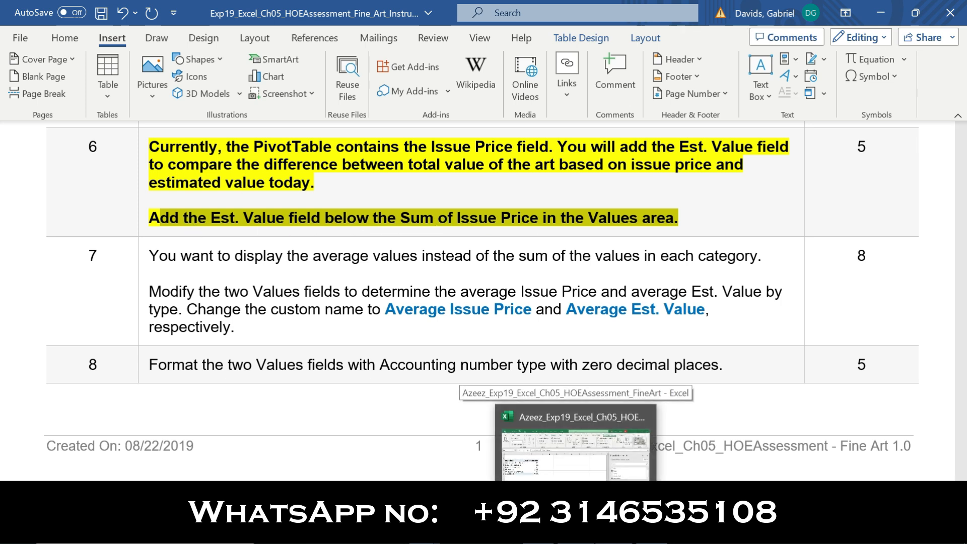
key(alt)
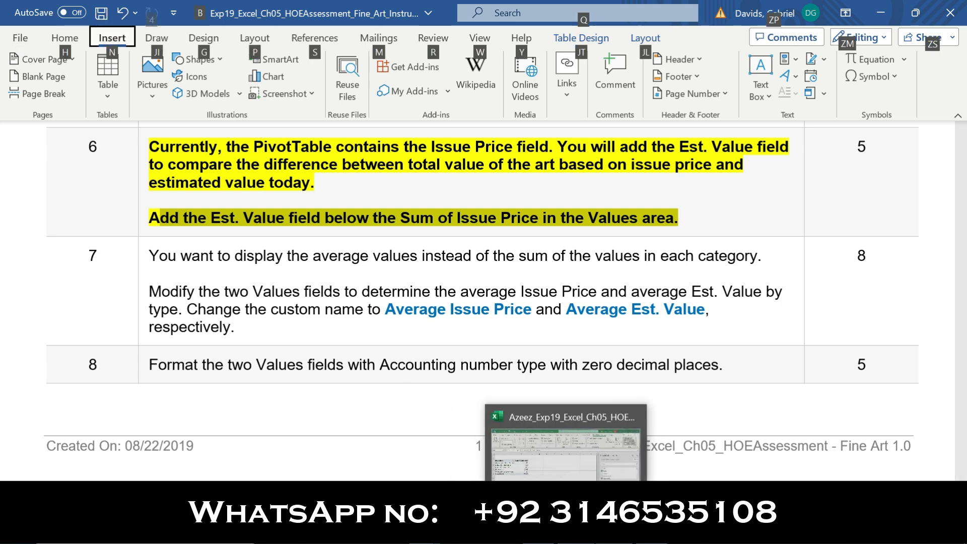
click(570, 532)
click(952, 319)
click(953, 320)
drag(745, 301, 867, 456)
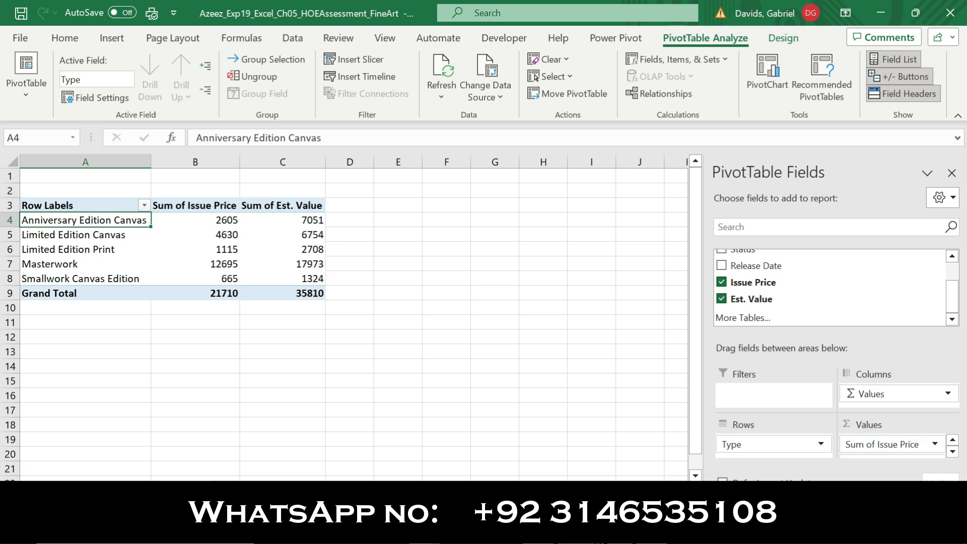
click(612, 530)
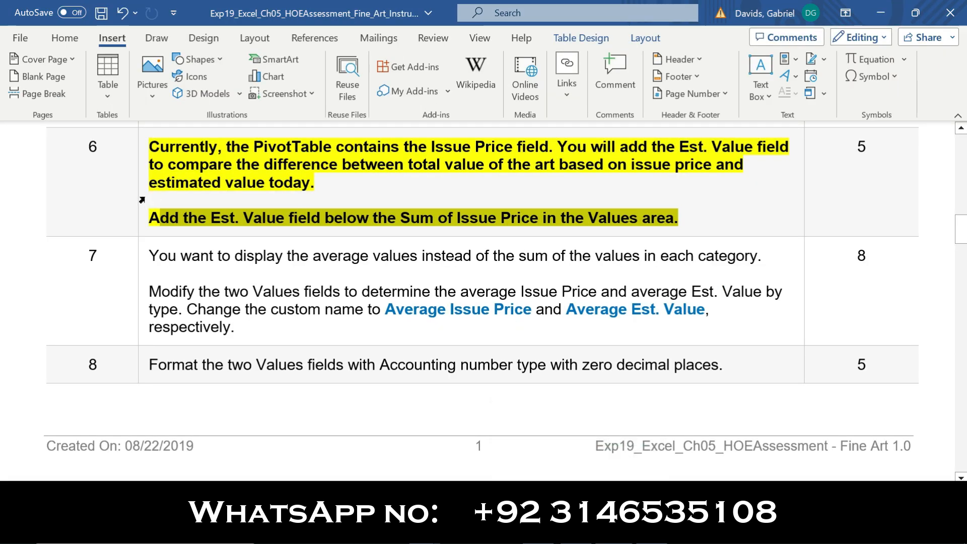
Move the bold and yellow highlight from step 6's instructions to step 7's
click(143, 200)
click(155, 172)
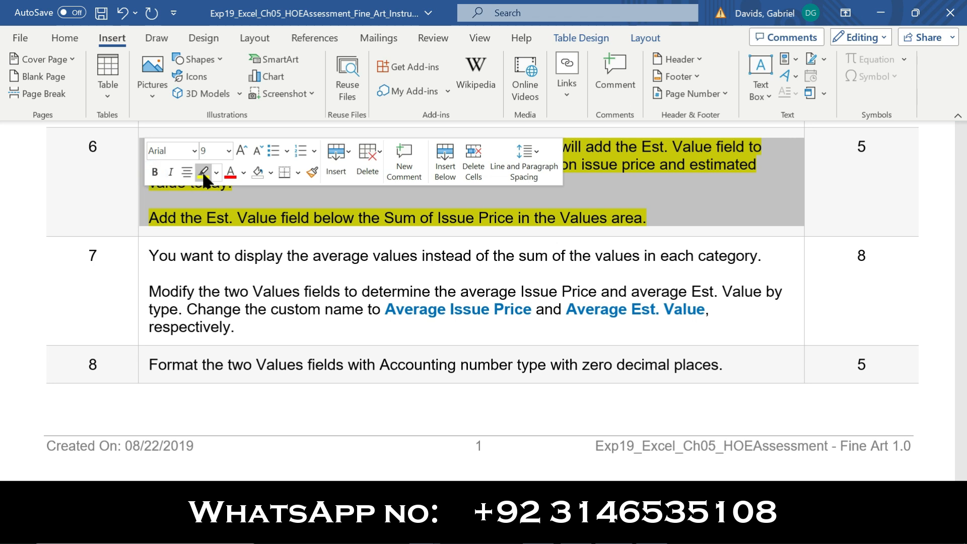
click(204, 173)
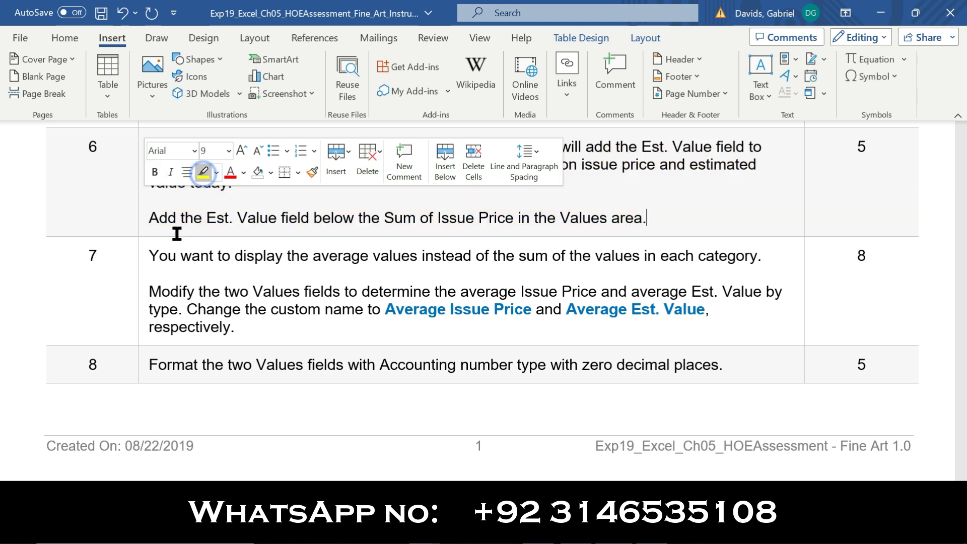
click(139, 296)
click(152, 268)
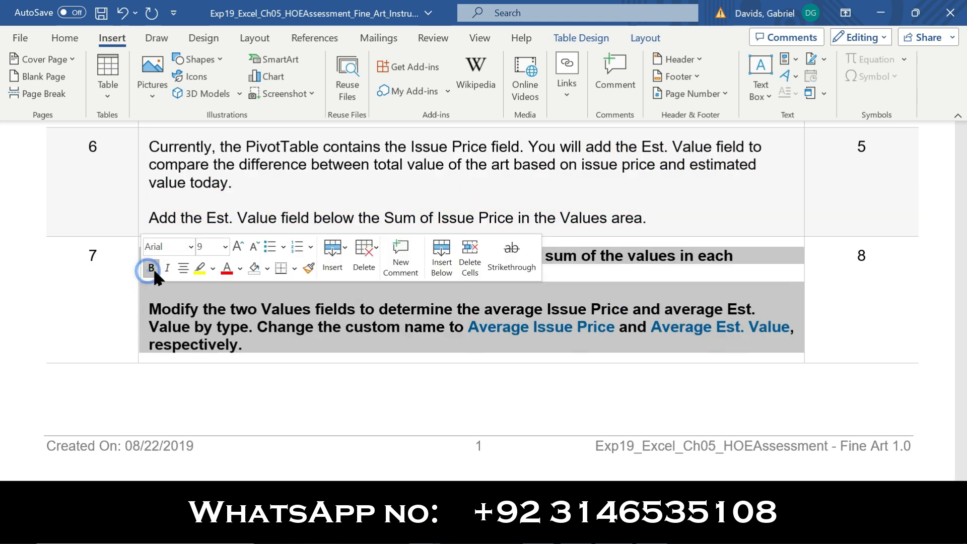
click(199, 268)
click(111, 298)
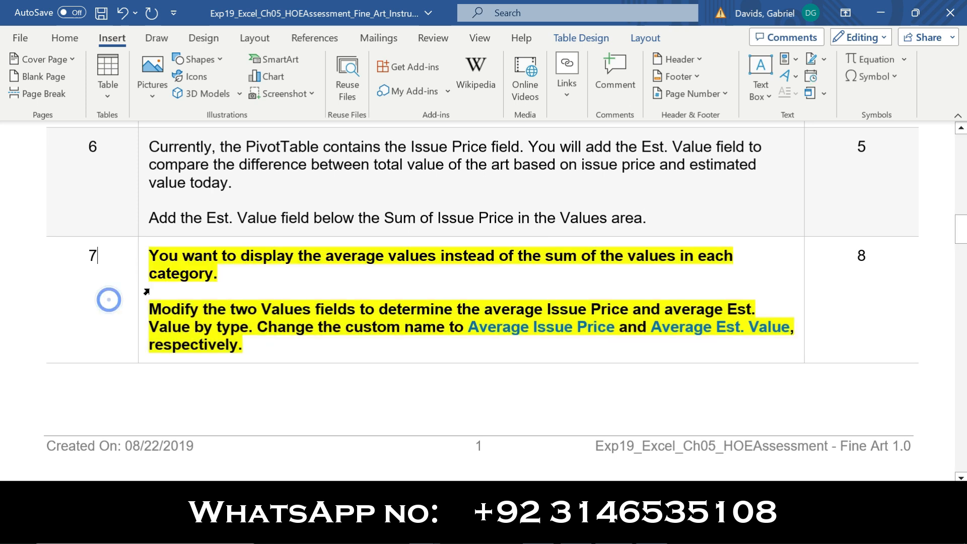
Read step 7's averaging instructions, then switch back to the Excel PivotTable
drag(155, 256, 257, 283)
click(257, 284)
drag(148, 309, 754, 309)
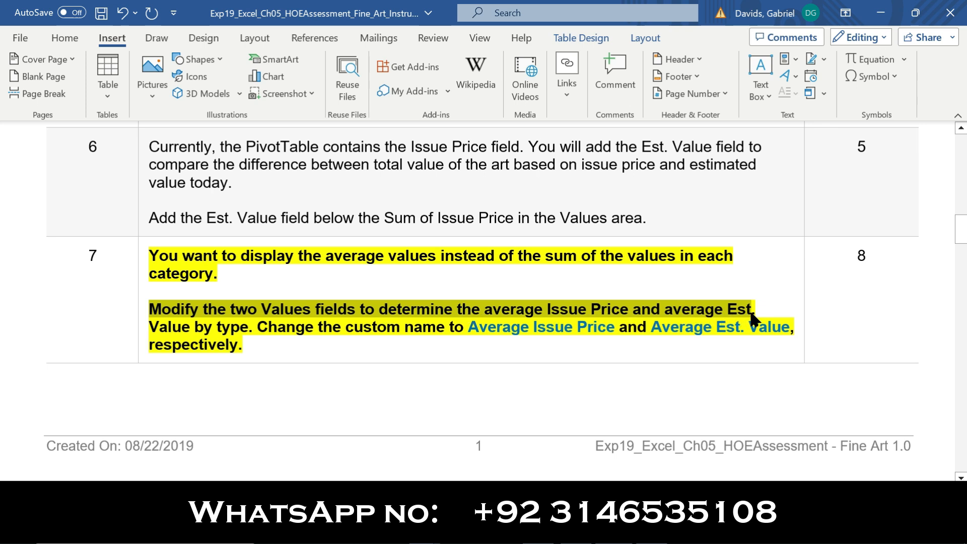
key(alt+Tab)
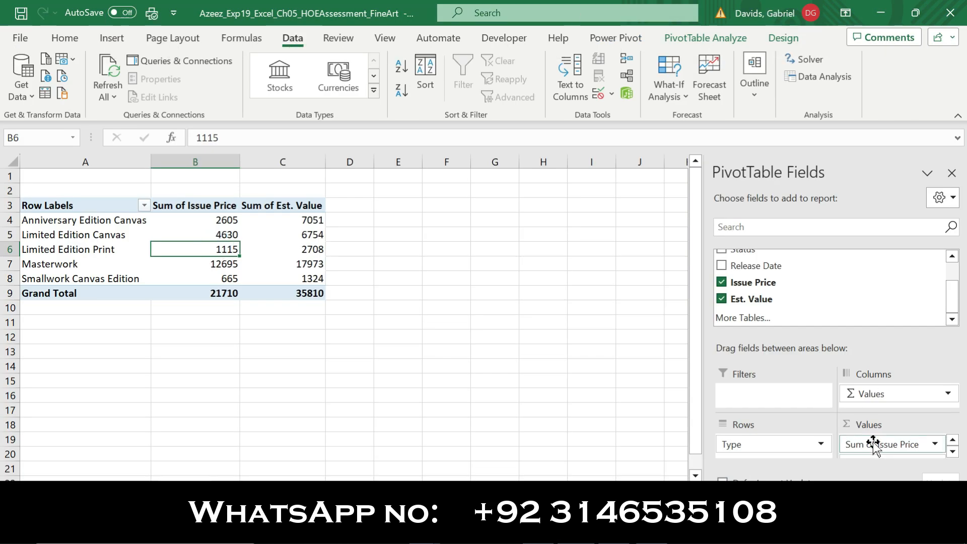
Change the Issue Price value field to Average and rename it 'Average Issue Price'
click(953, 452)
click(953, 440)
click(911, 447)
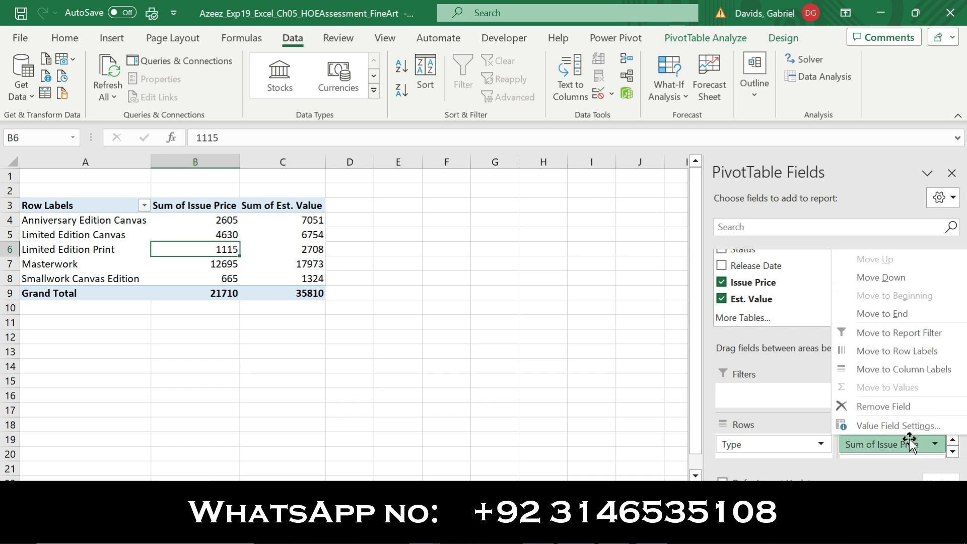
click(902, 427)
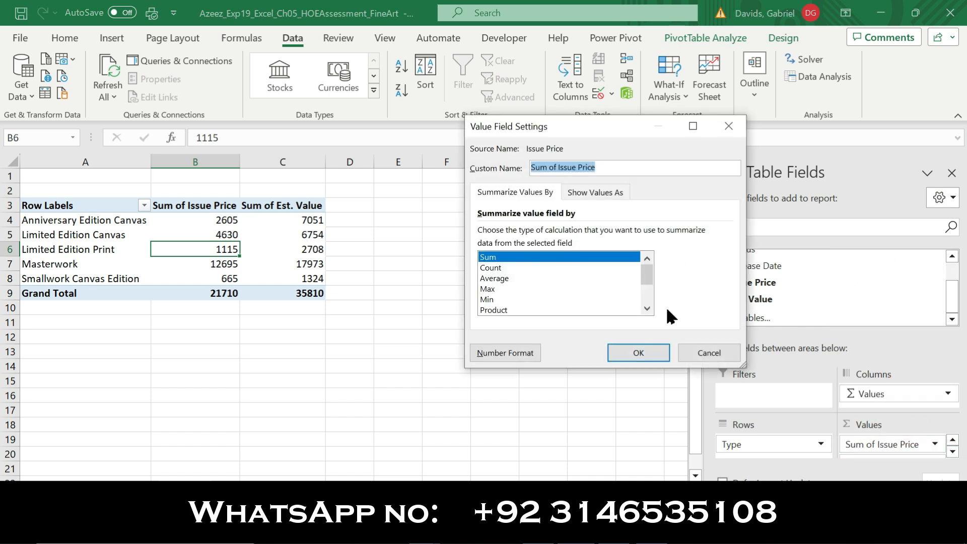
click(512, 279)
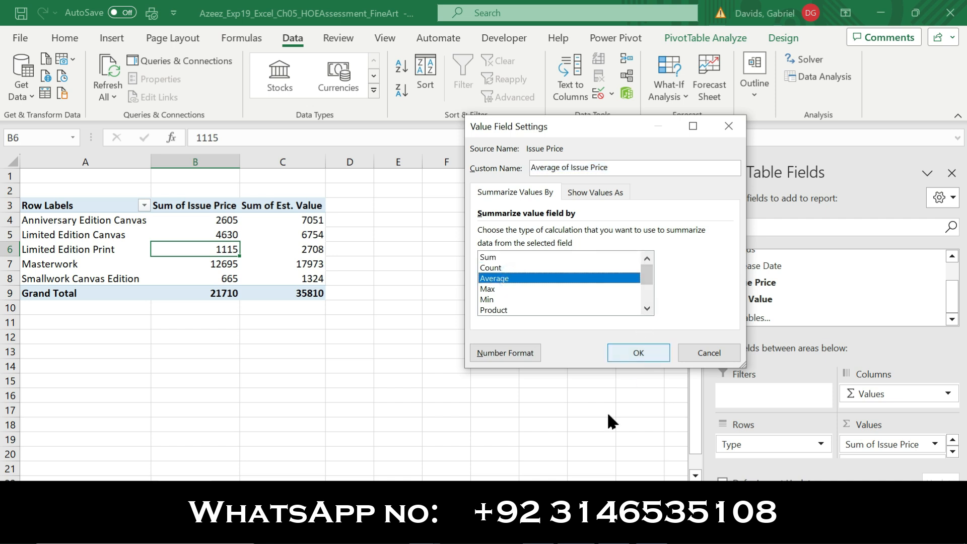
click(605, 533)
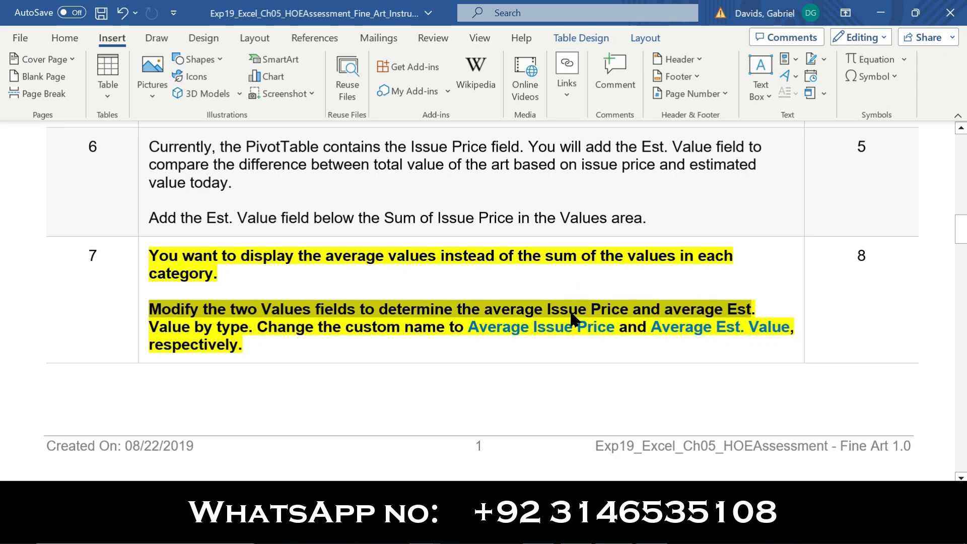
drag(615, 325, 488, 333)
key(ctrl+c)
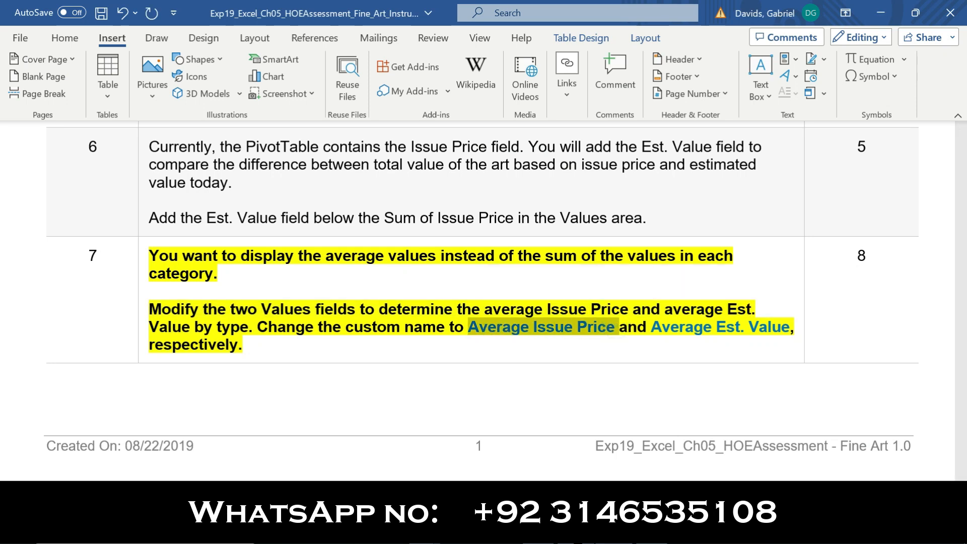
key(alt+Tab)
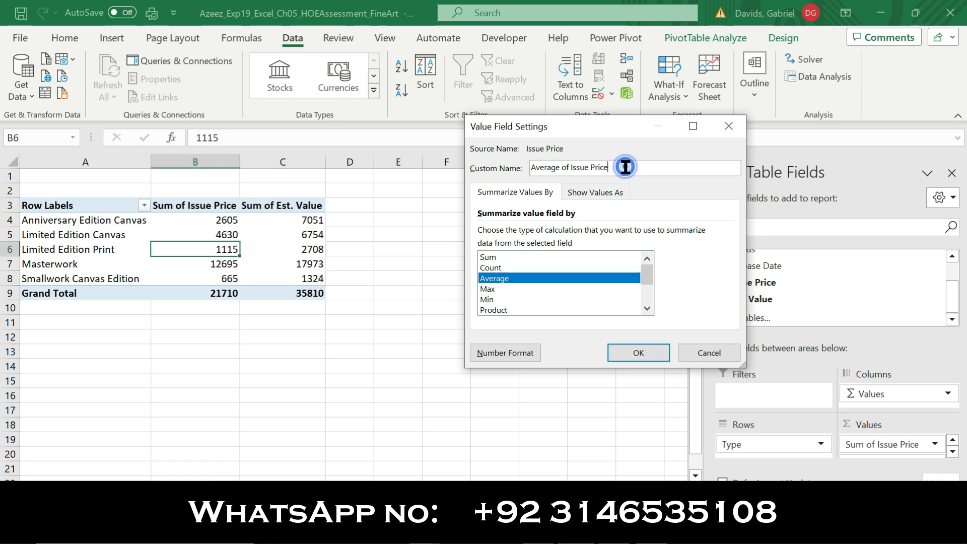
key(ctrl+a)
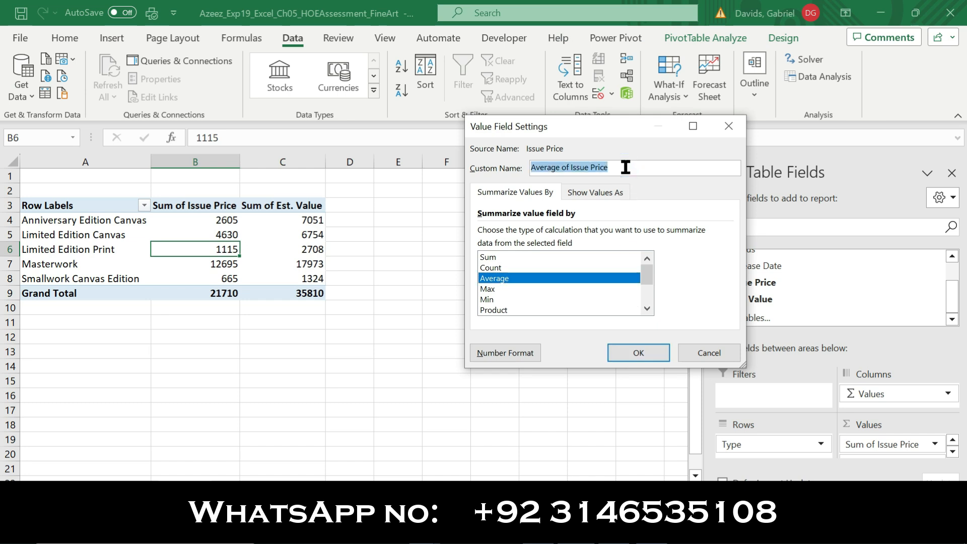
key(ctrl+v)
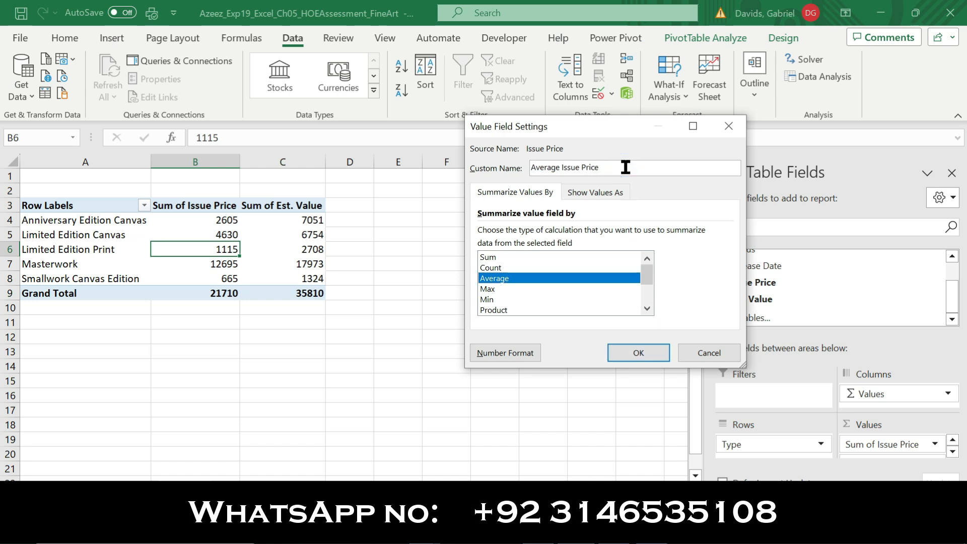
click(625, 352)
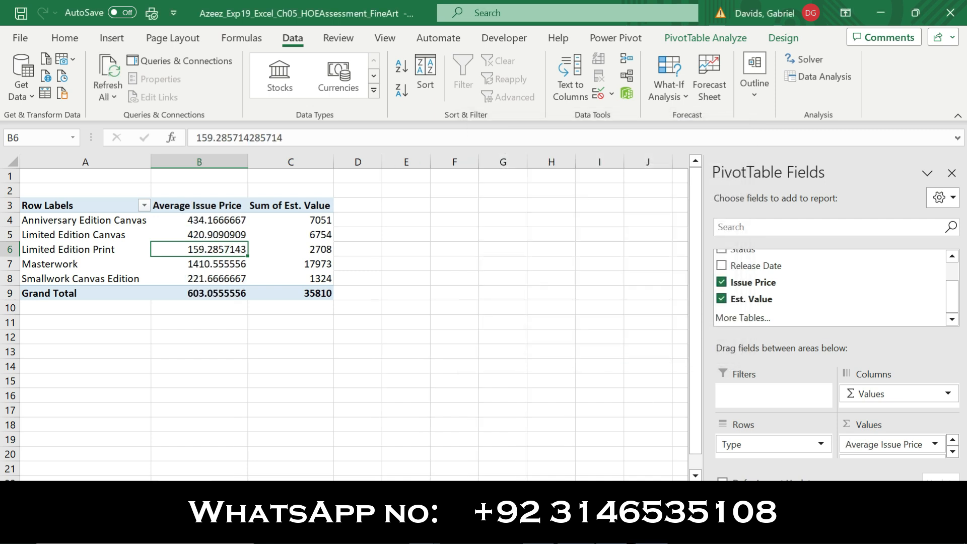
key(alt+Tab)
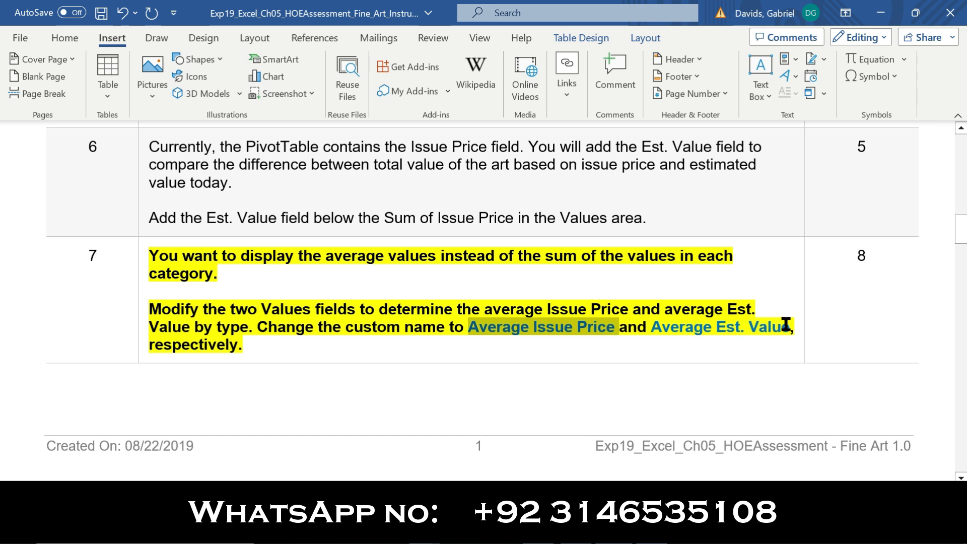
Read step 7's required name 'Average Est. Value' in Word, then return to Excel
drag(789, 328, 676, 330)
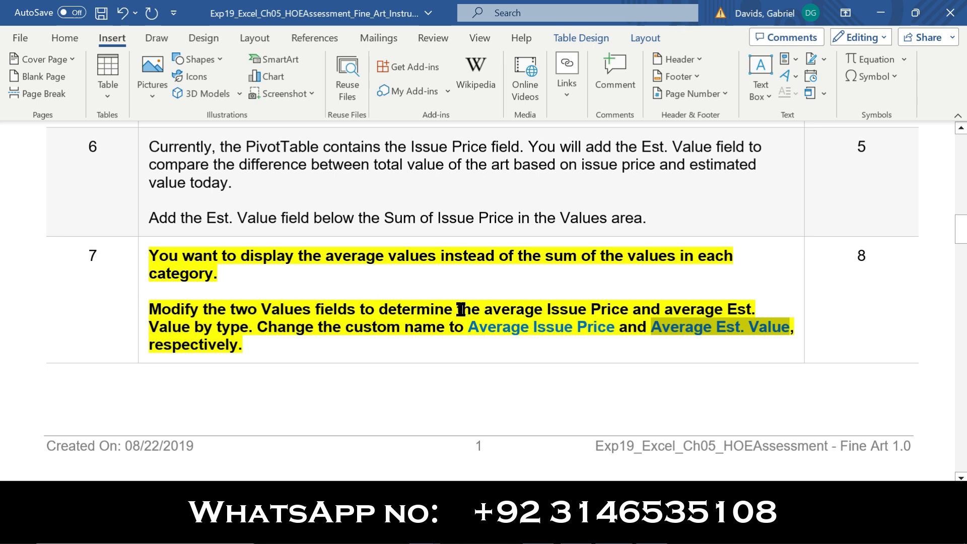
drag(379, 304, 755, 307)
click(608, 531)
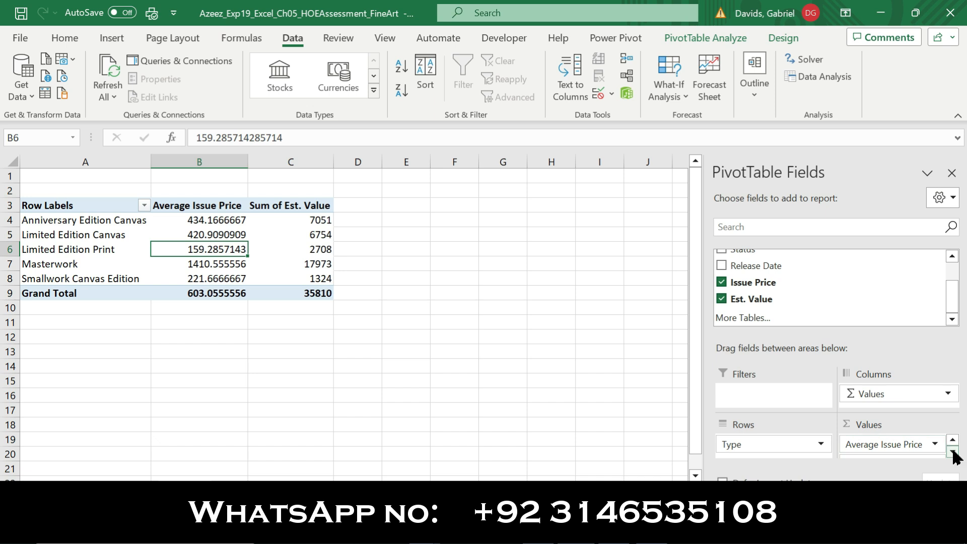
Change the Est. Value value field to Average and rename it 'Average Est. Value'
click(953, 452)
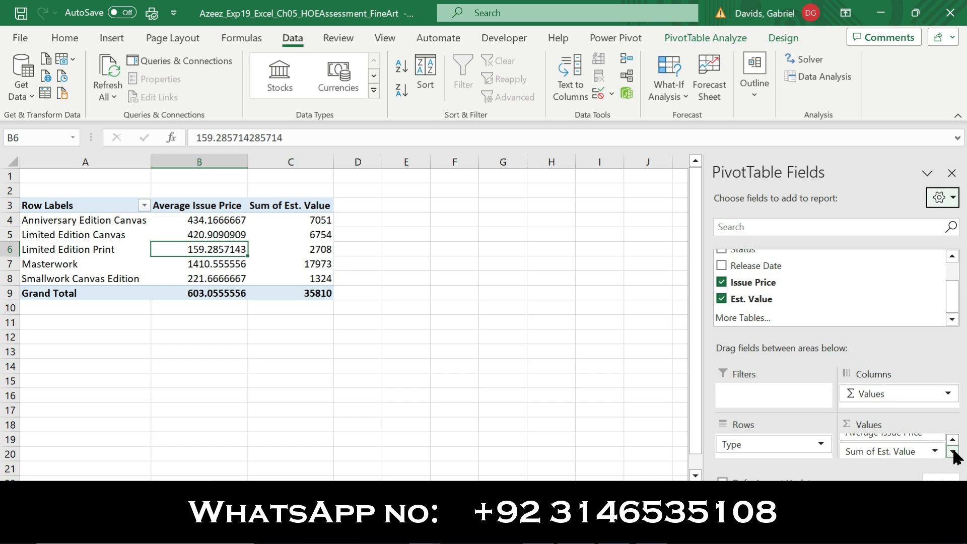
click(902, 451)
click(893, 435)
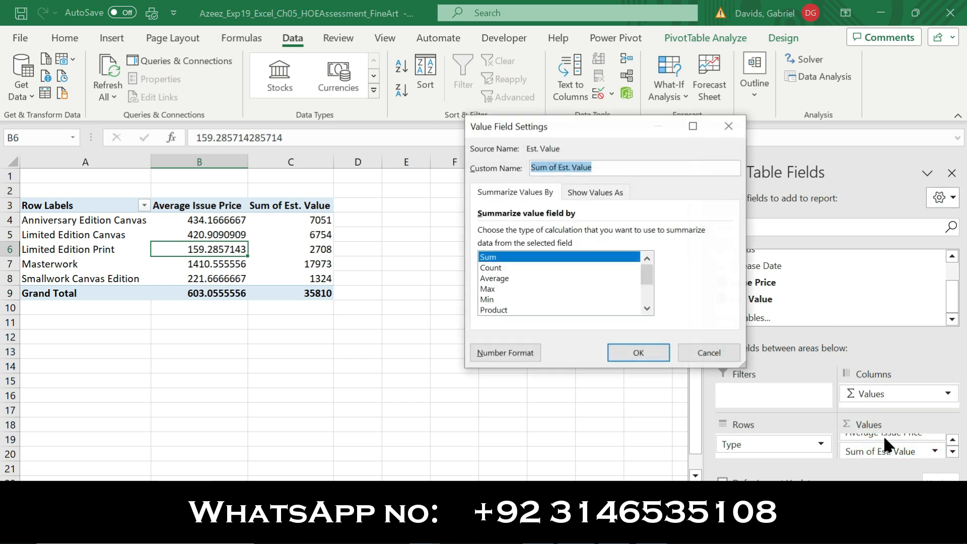
click(512, 279)
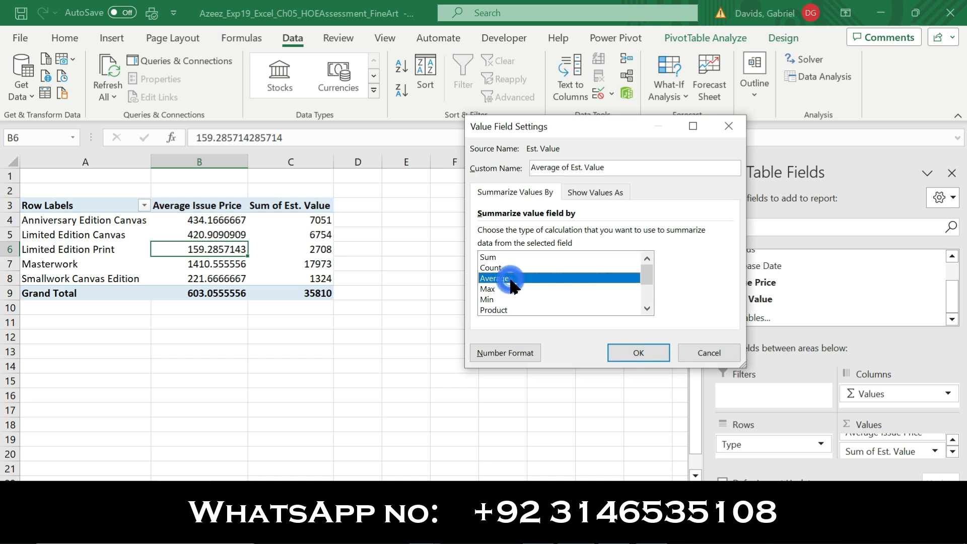
click(618, 168)
drag(618, 167, 536, 167)
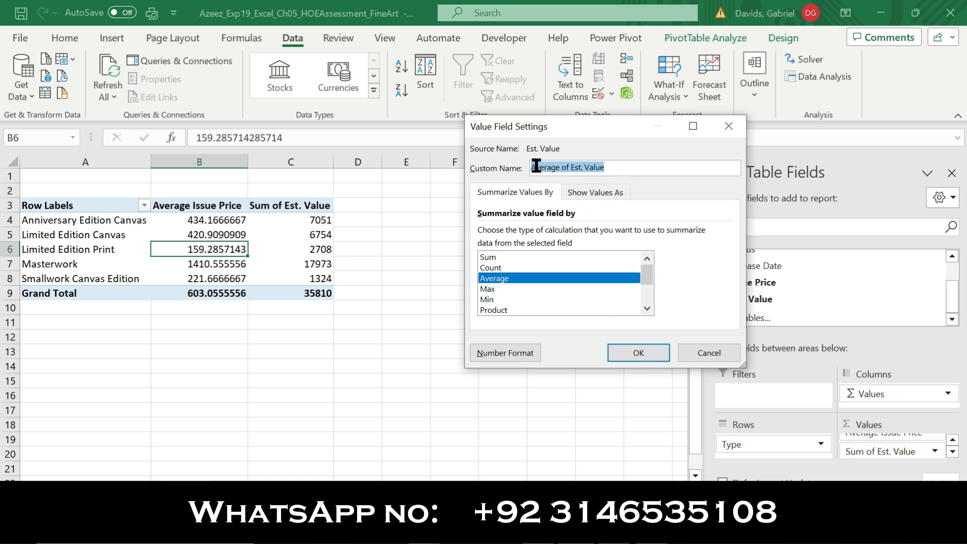
text(Average Est. Value)
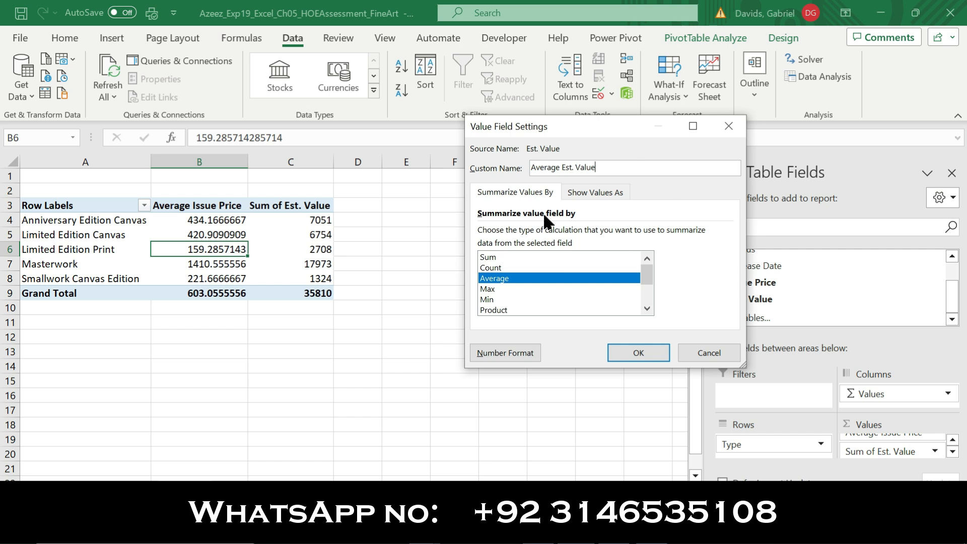
click(650, 351)
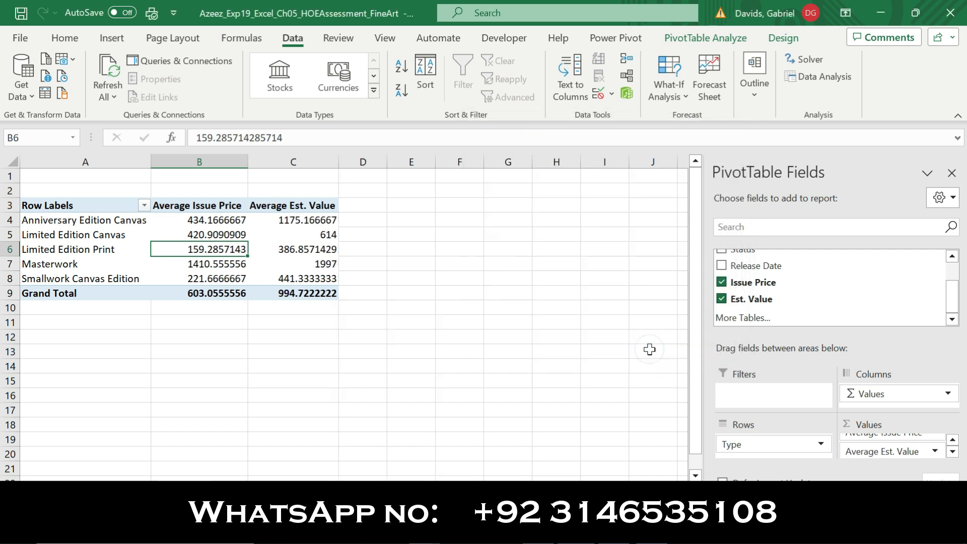
Remove the bold and yellow highlight from step 7's instructions in Word
key(alt+Tab)
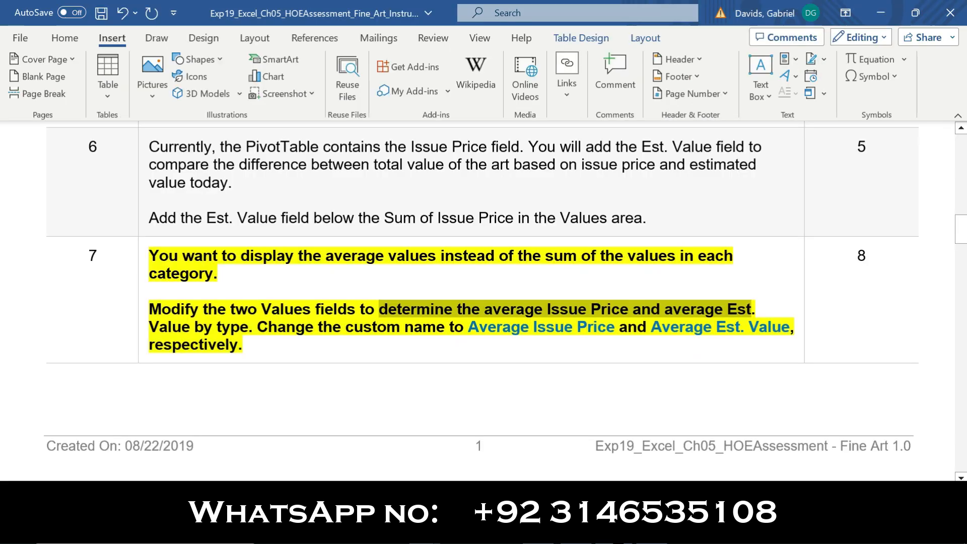
click(140, 345)
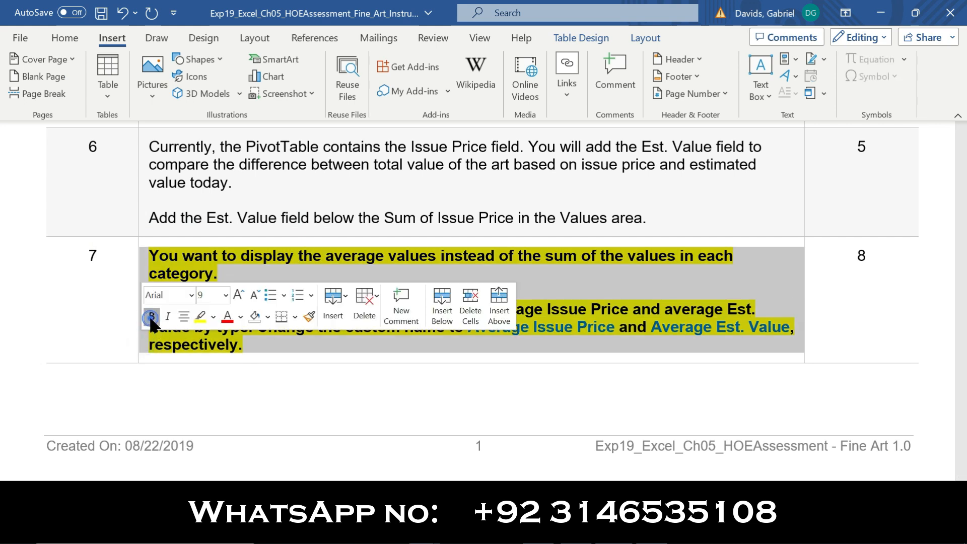
click(151, 318)
click(200, 316)
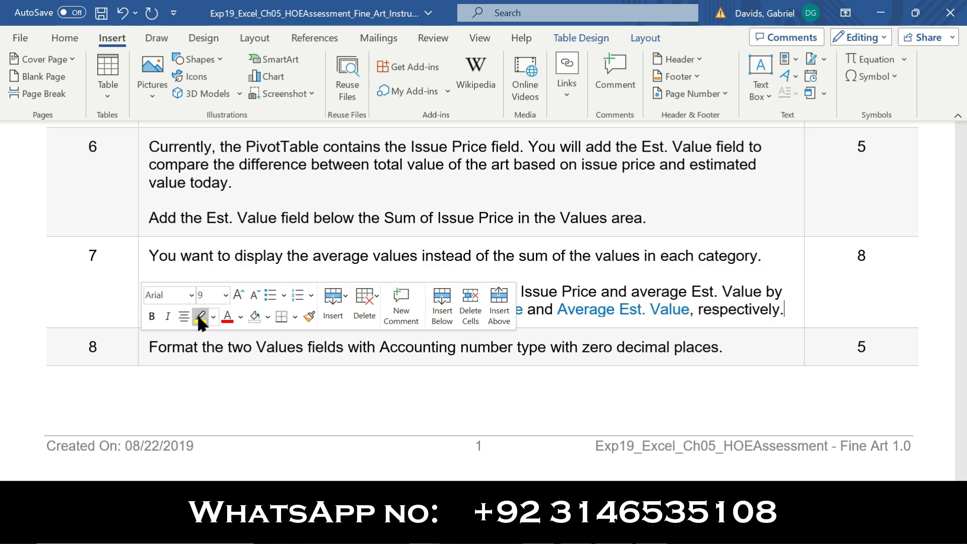
Make step 8's instructions bold and yellow-highlighted, then return to Excel
click(137, 349)
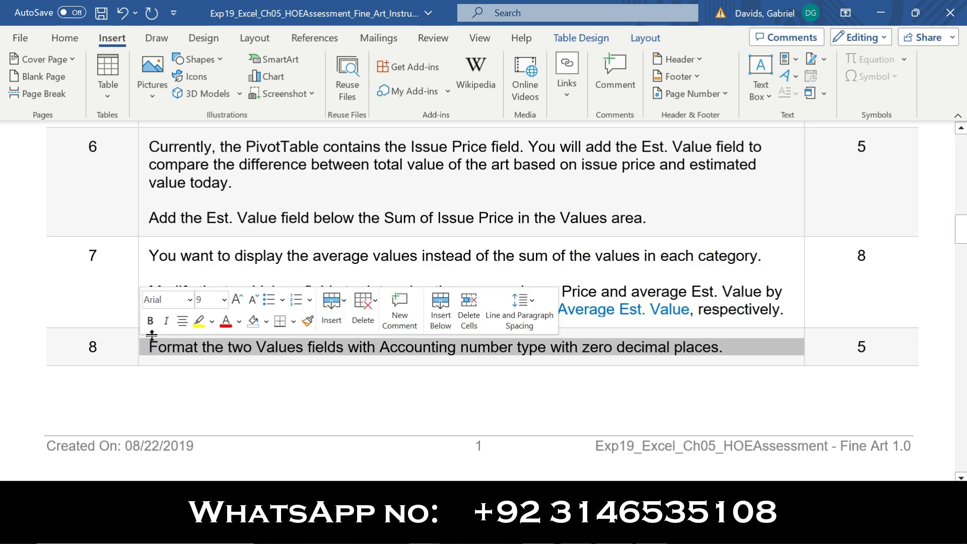
click(150, 321)
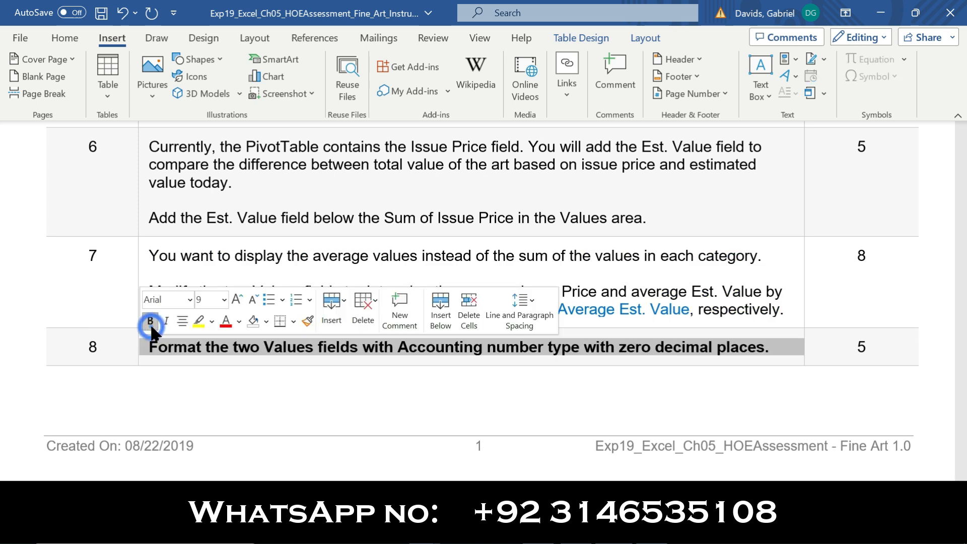
click(199, 321)
click(129, 349)
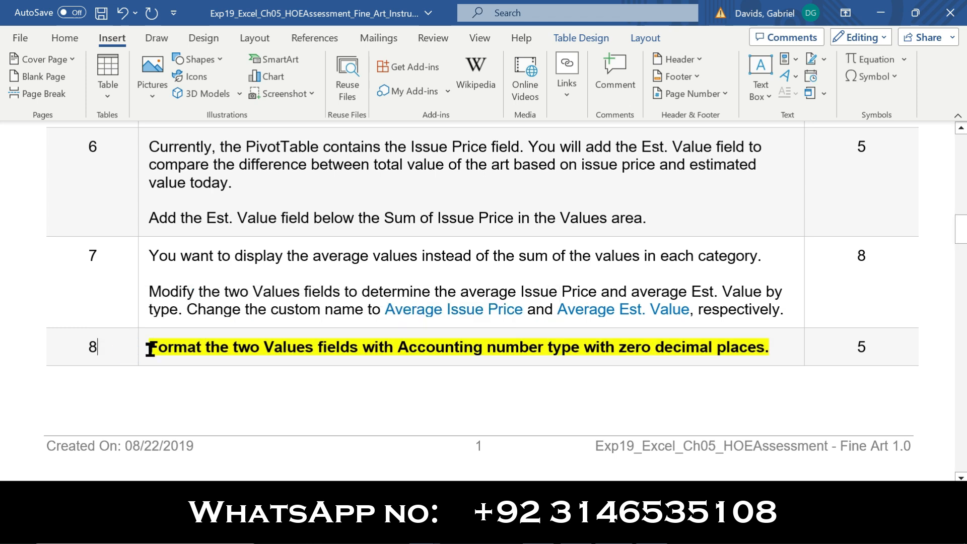
drag(151, 347, 766, 342)
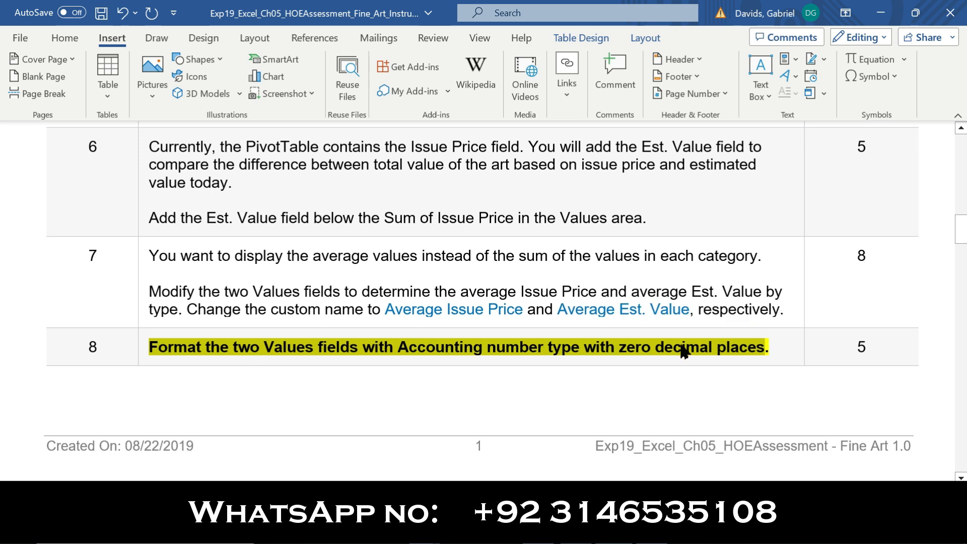
click(578, 527)
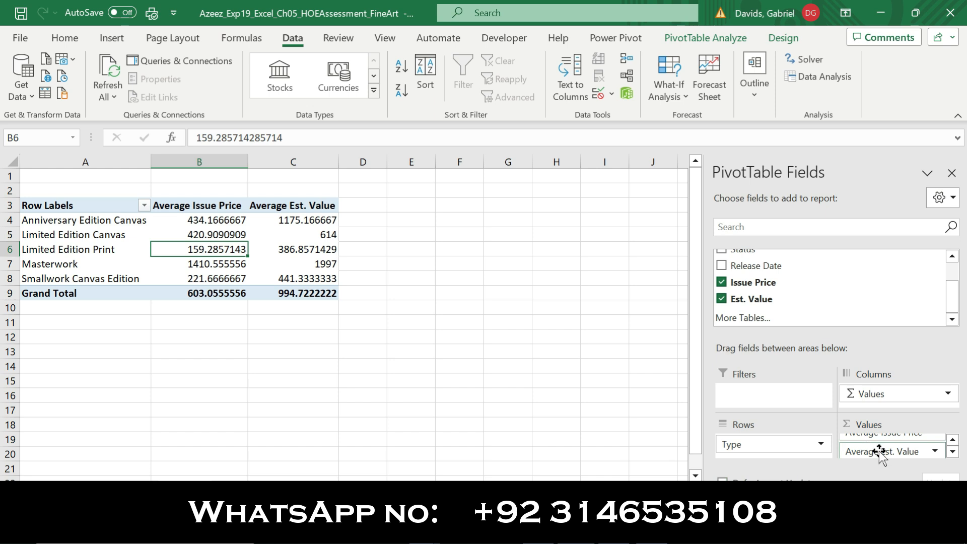
Format Average Issue Price as Accounting with 0 decimal places
click(953, 439)
click(894, 445)
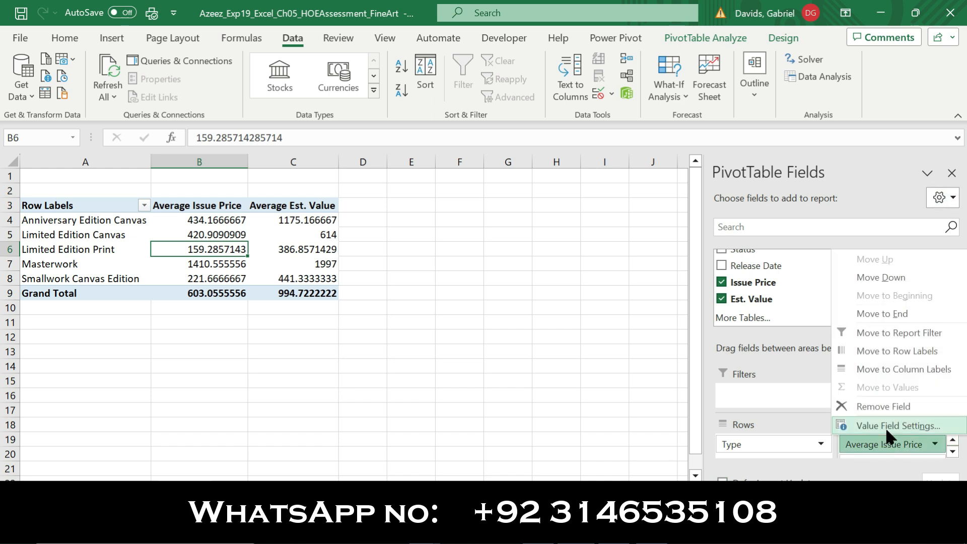
click(891, 424)
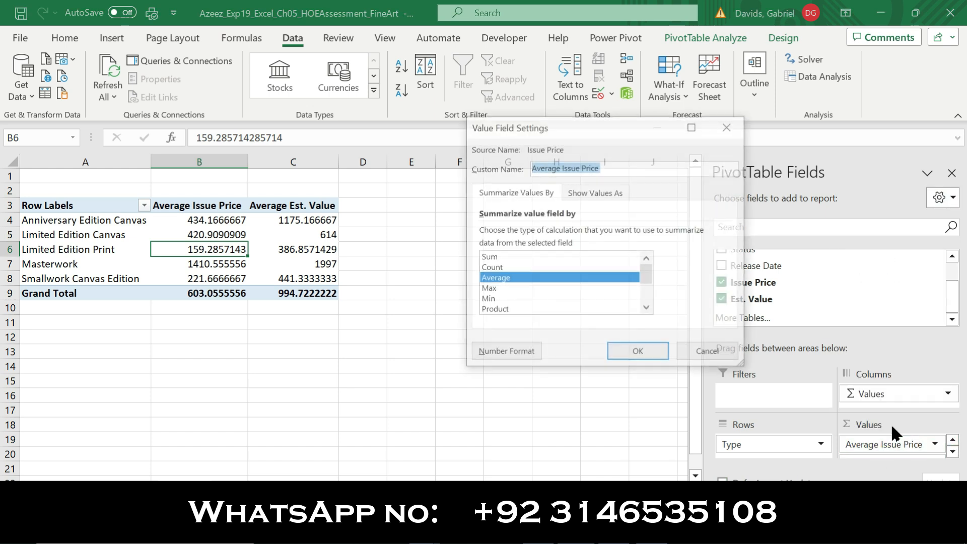
click(508, 353)
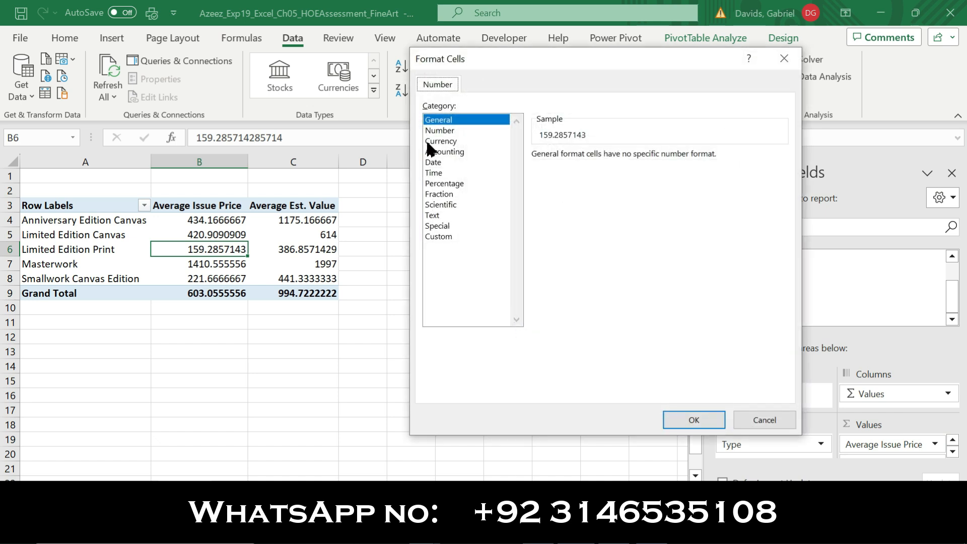
click(444, 152)
click(633, 160)
click(634, 160)
click(683, 415)
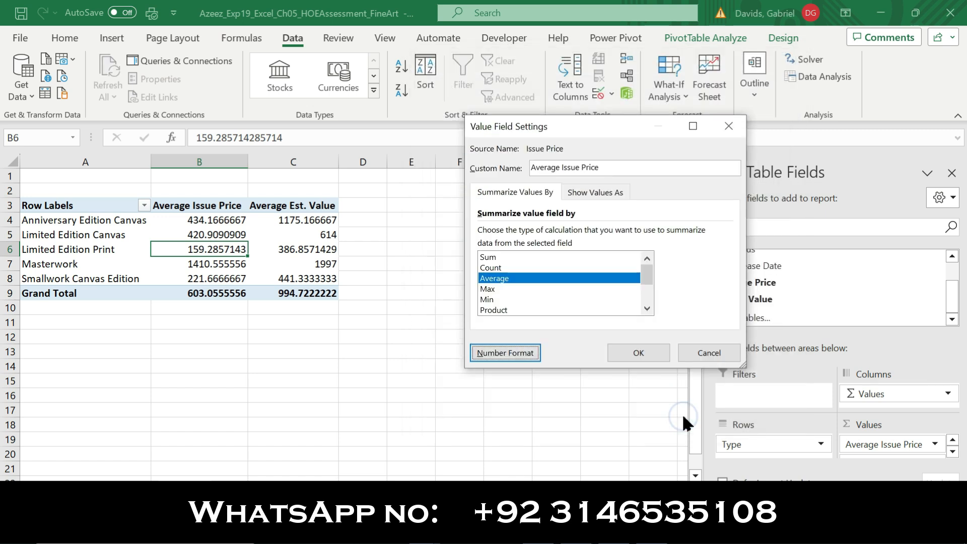
click(649, 350)
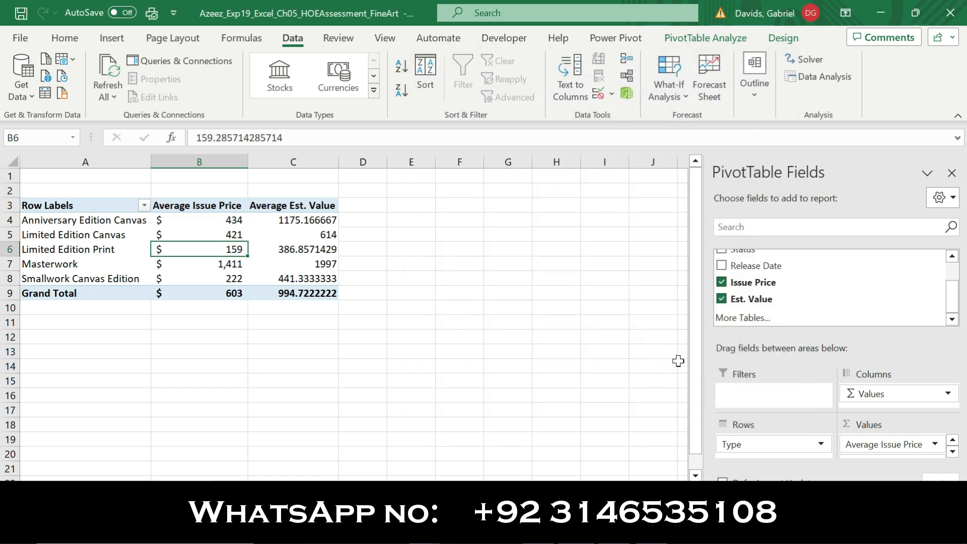
Format Average Est. Value as Accounting with 0 decimal places
click(953, 452)
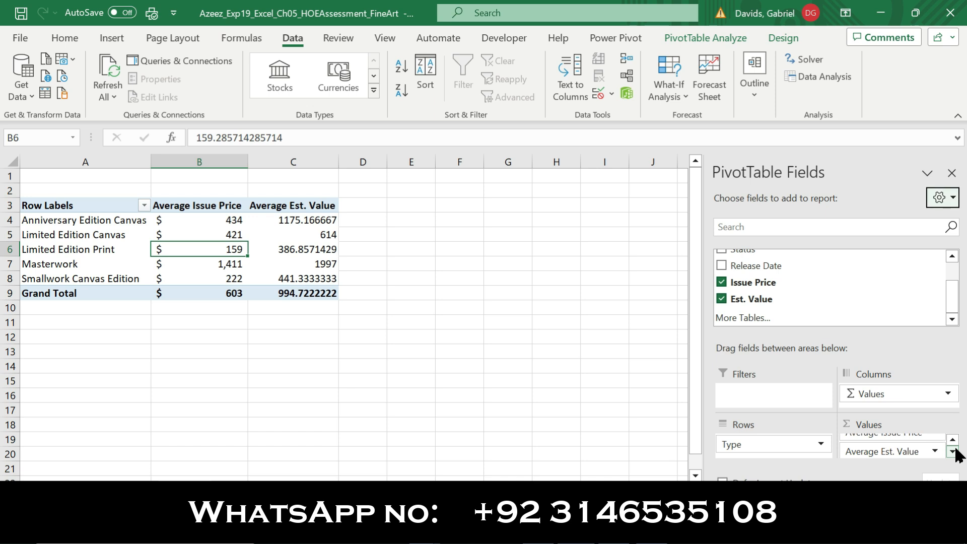
click(900, 452)
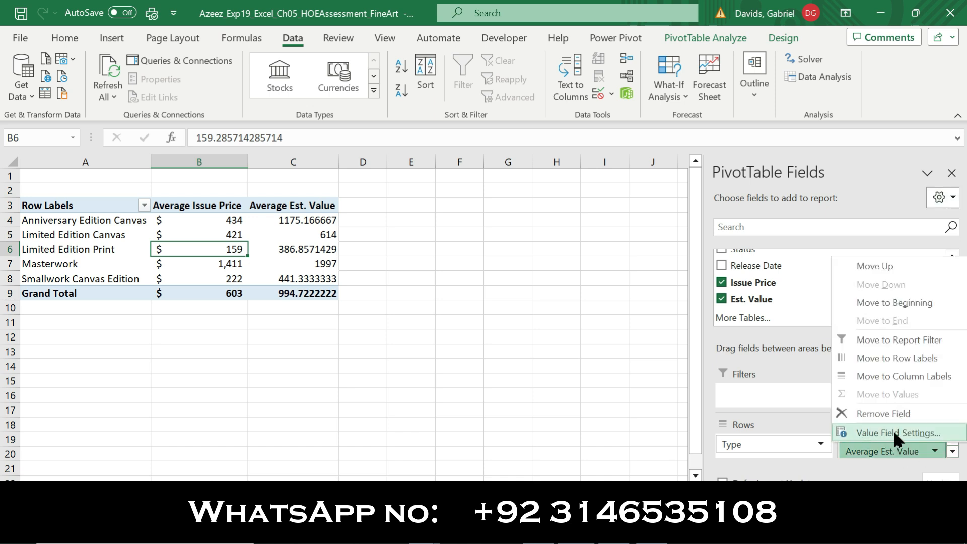
click(893, 433)
click(501, 348)
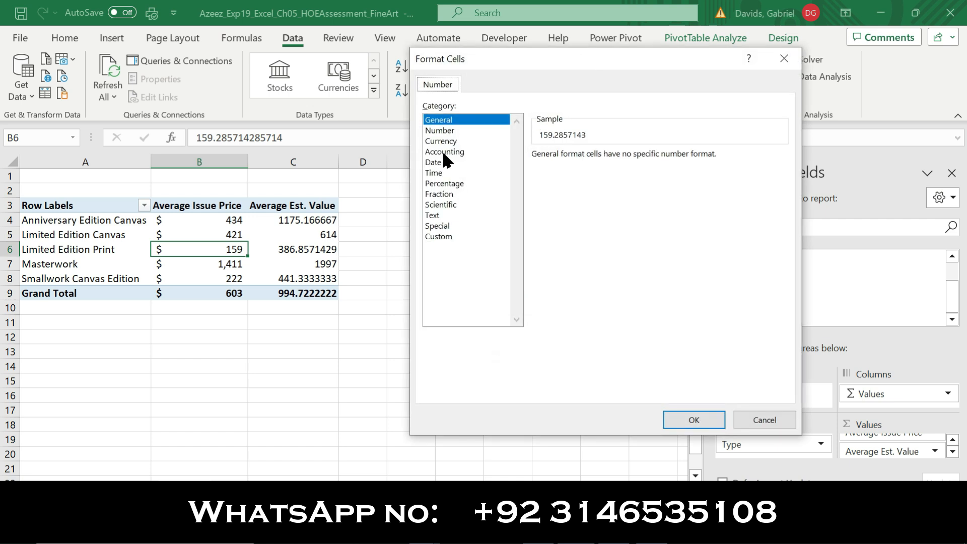
click(444, 152)
click(634, 157)
click(634, 156)
click(692, 420)
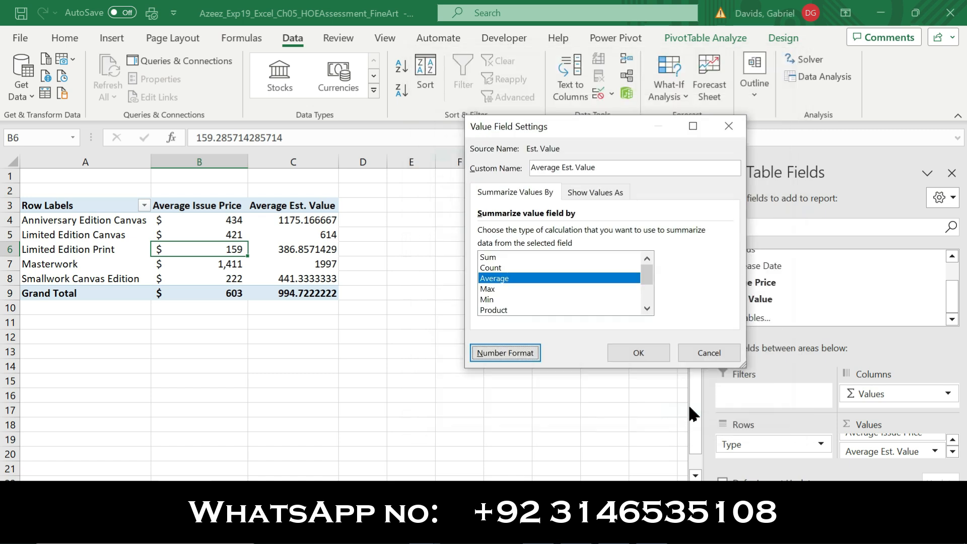
click(639, 353)
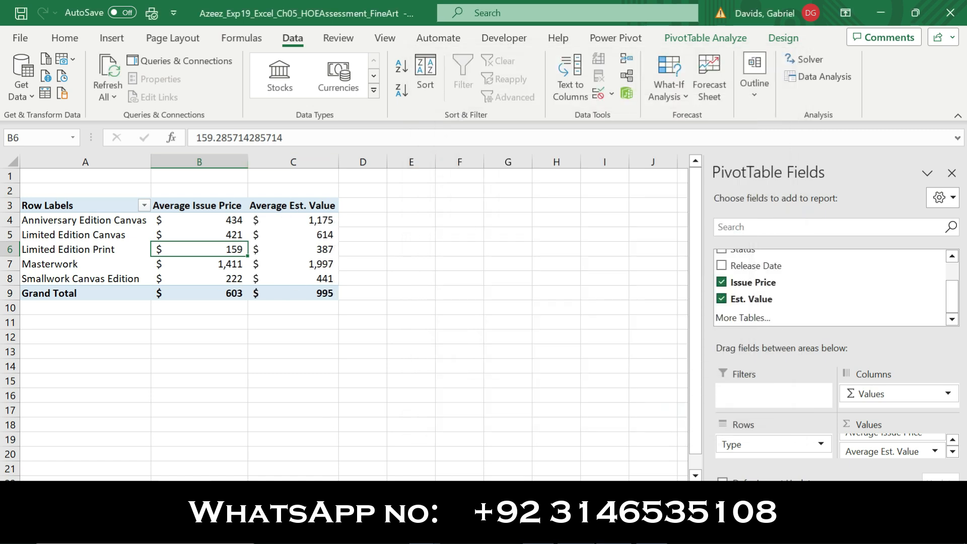
key(alt+Tab)
Remove the bold and yellow highlight from step 8's instructions
click(138, 359)
click(152, 331)
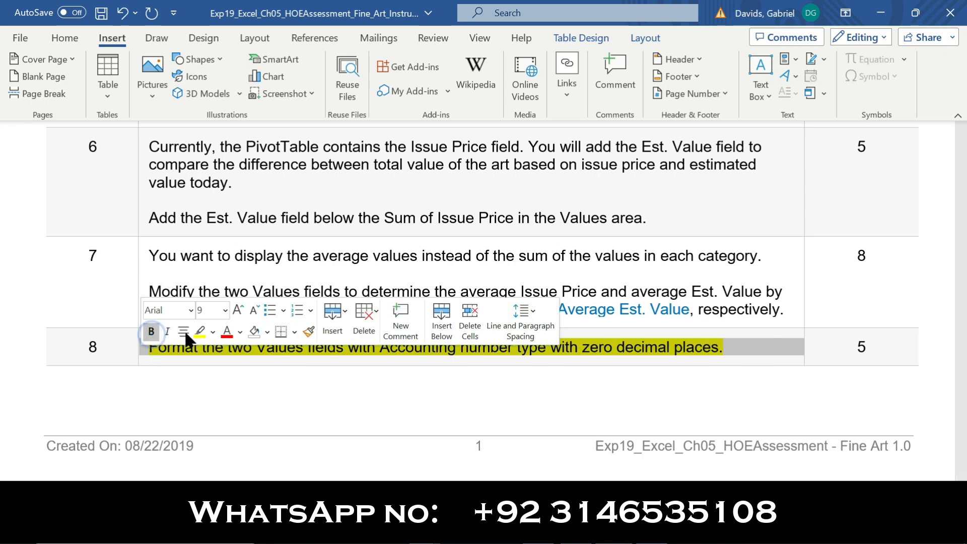
click(199, 332)
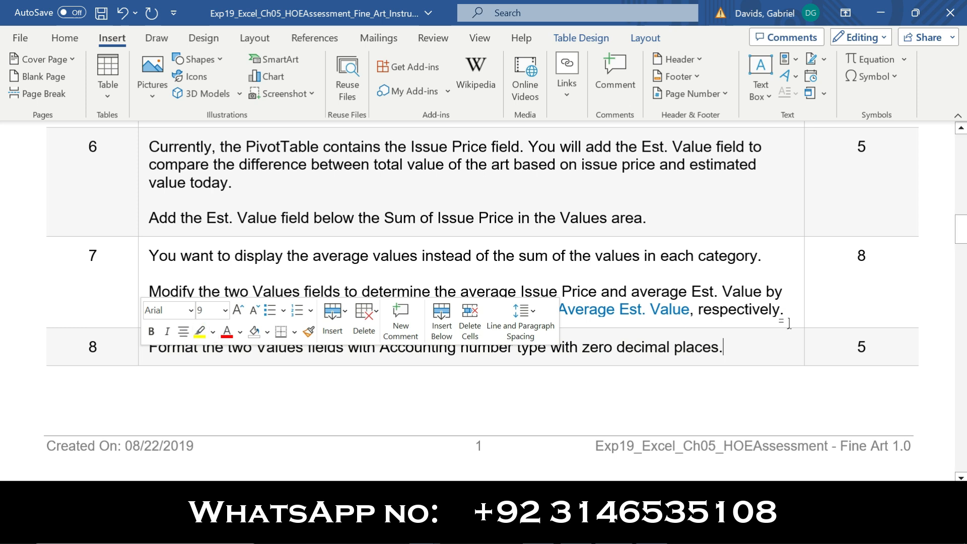
drag(962, 241, 964, 289)
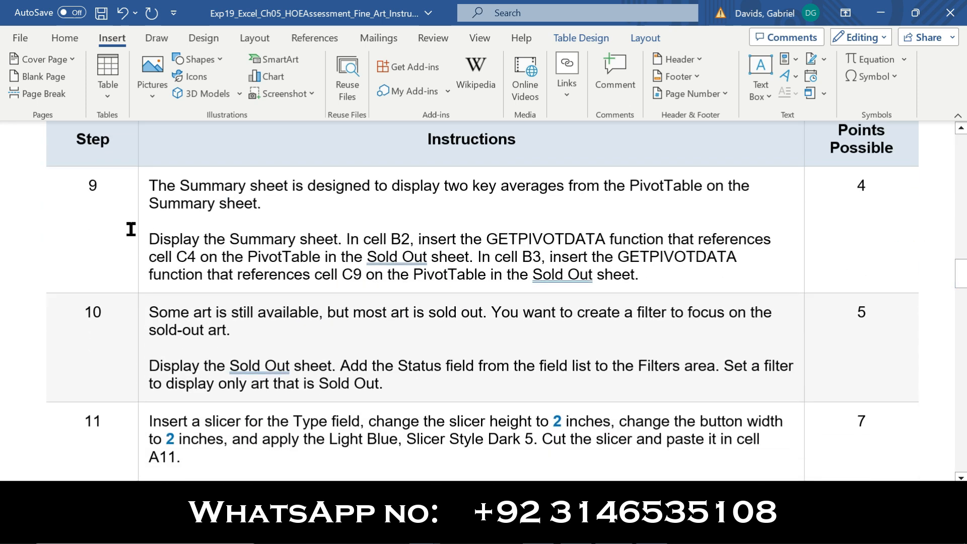
Make step 9's GETPIVOTDATA instructions bold and yellow-highlighted
click(139, 246)
click(152, 220)
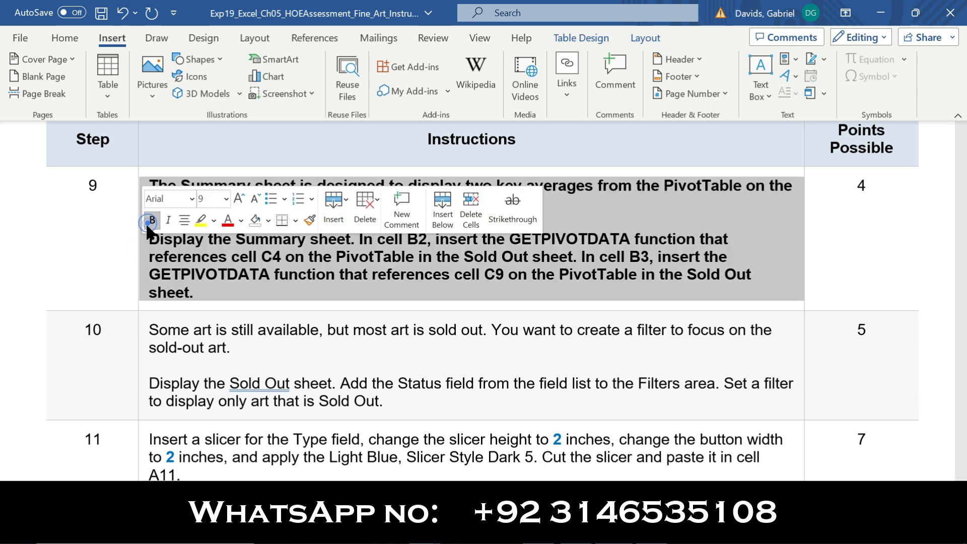
click(201, 220)
click(116, 231)
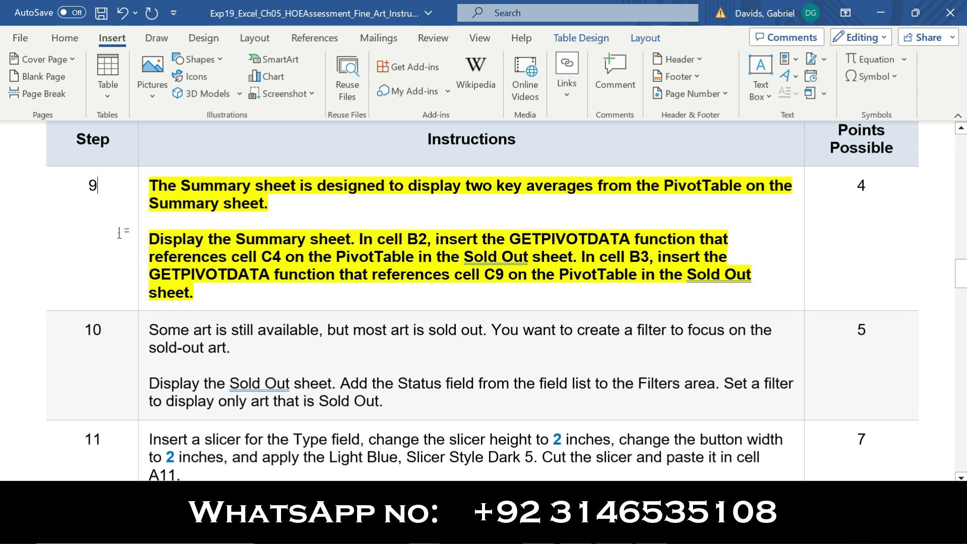
drag(151, 186, 256, 201)
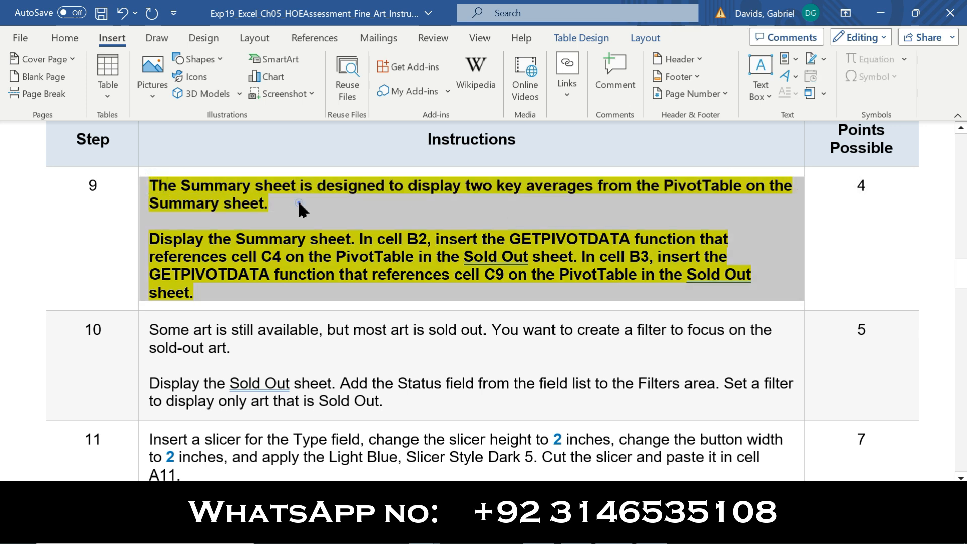
click(299, 202)
drag(150, 238, 360, 238)
Select step 9's sentence about cell B2 in the Word instructions
key(alt+Tab)
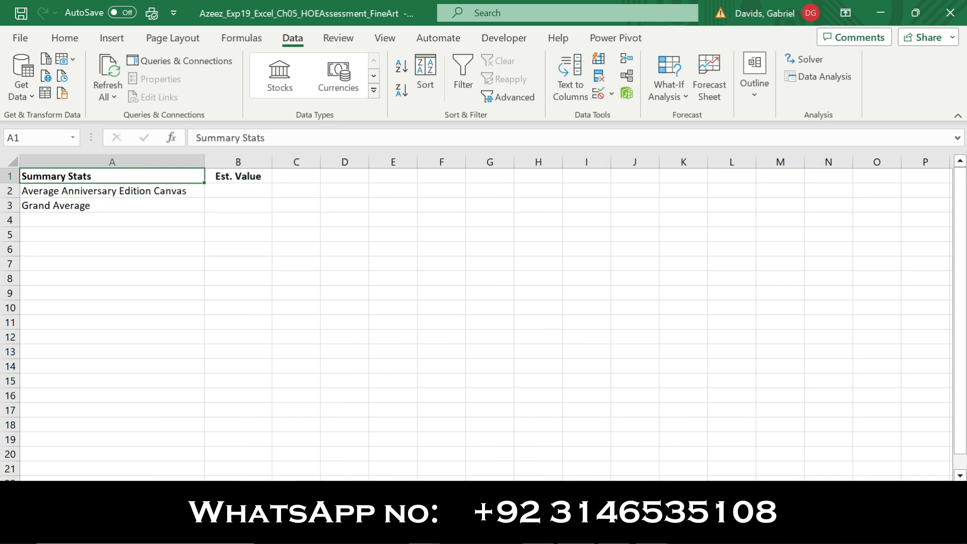
key(alt+Tab)
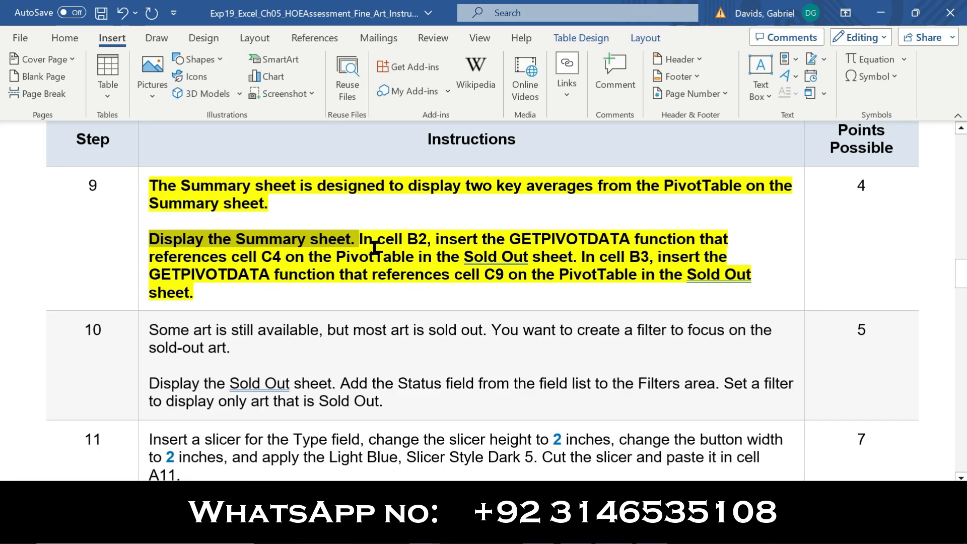
drag(362, 240, 575, 260)
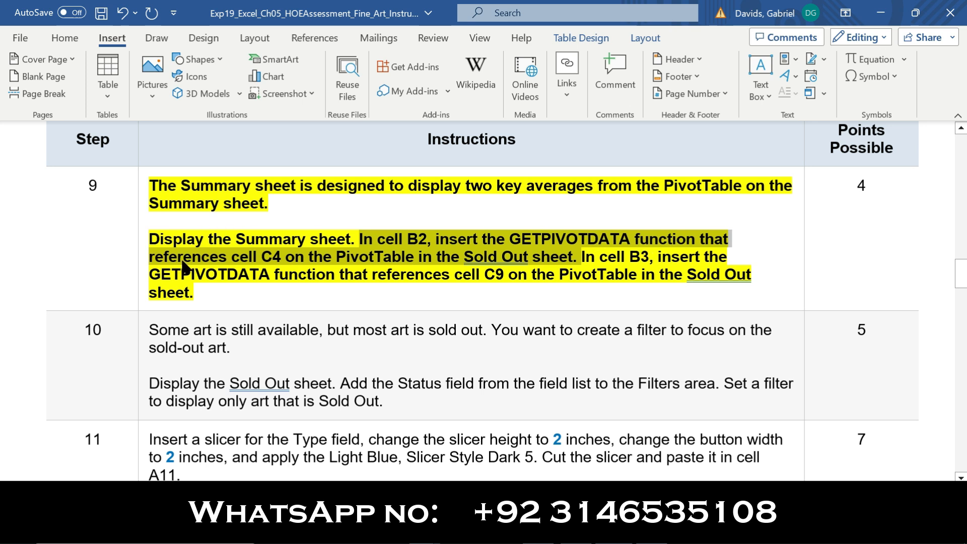
Set Summary B2 to a GETPIVOTDATA reference to Sold Out cell C4, showing $1,175
key(alt+Tab)
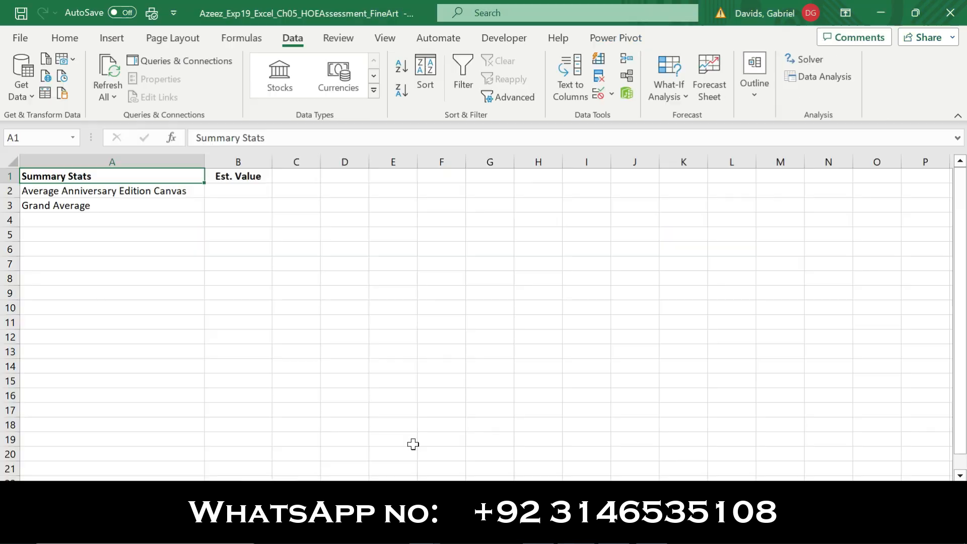
click(220, 187)
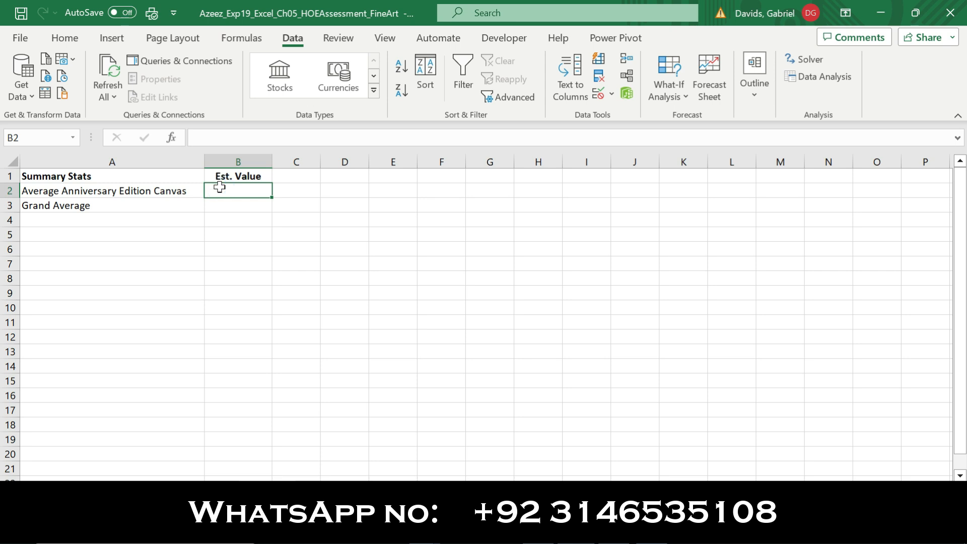
text(=)
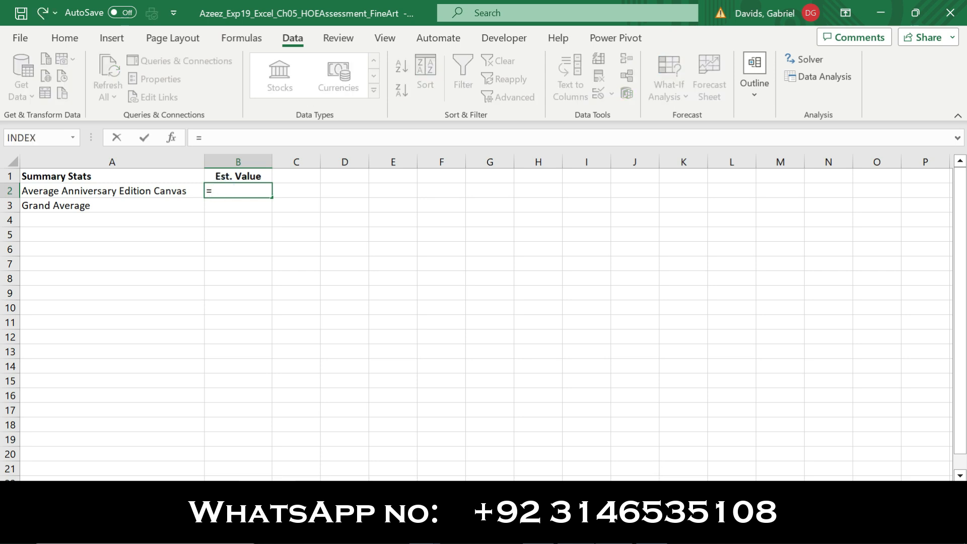
key(alt+Tab)
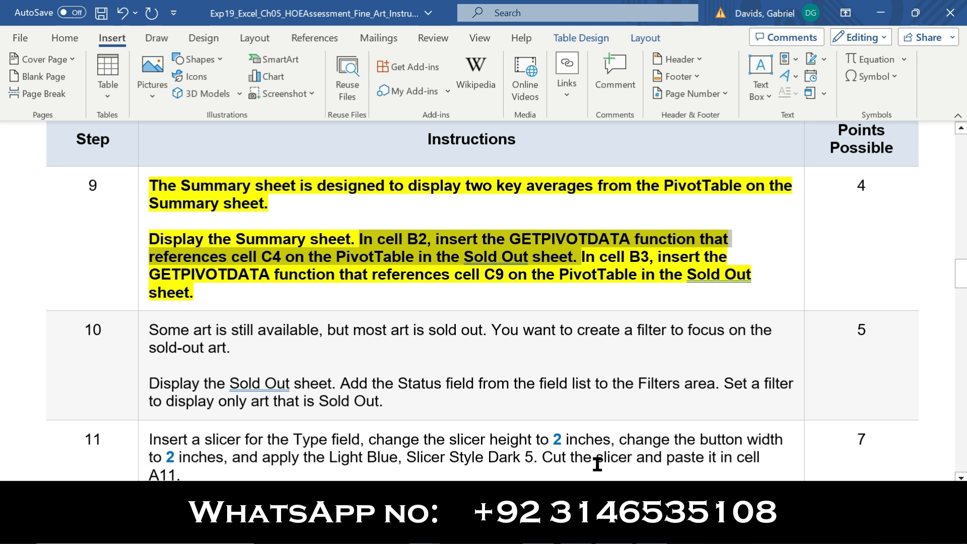
key(alt+Tab)
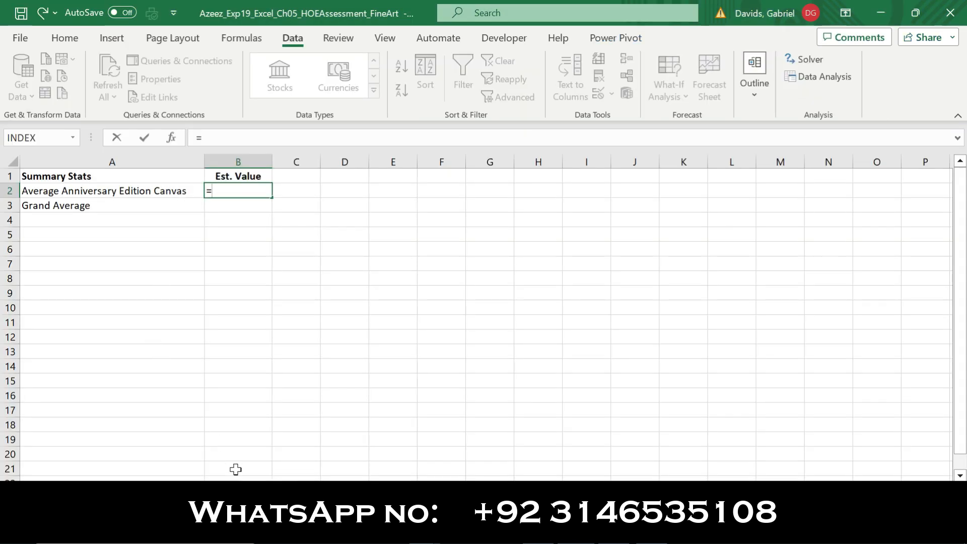
click(353, 491)
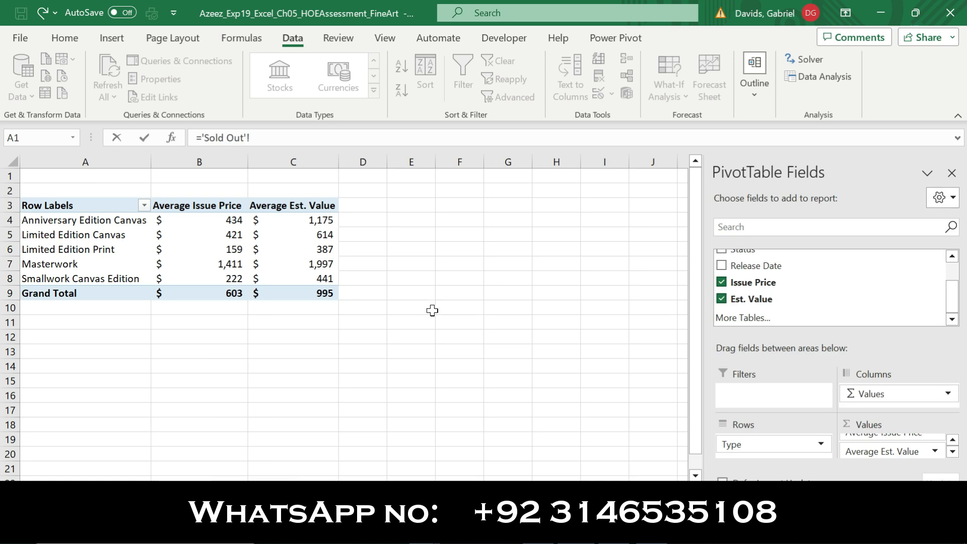
click(315, 221)
key(Return)
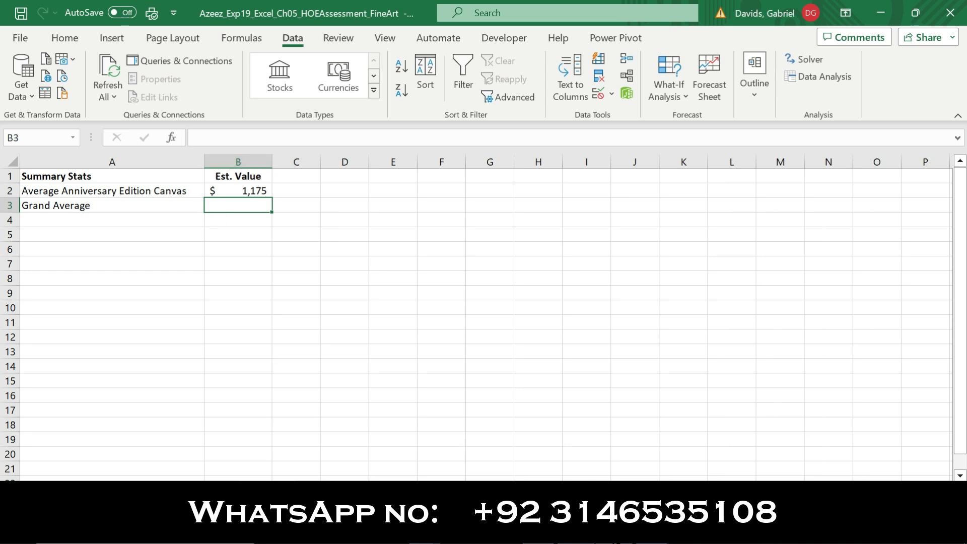
key(alt+Tab)
Set Summary B3 to a GETPIVOTDATA reference to the Sold Out grand total in C9
drag(583, 257, 757, 292)
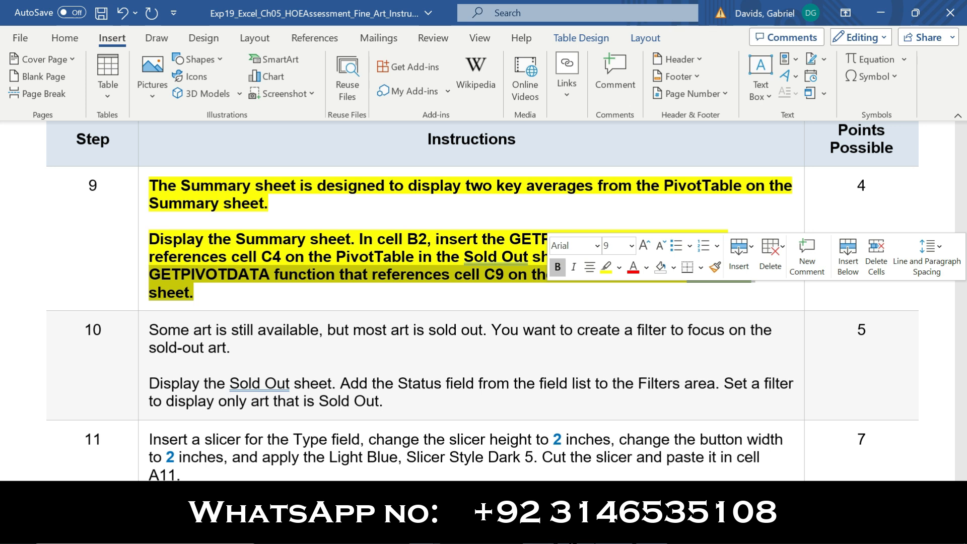
click(621, 531)
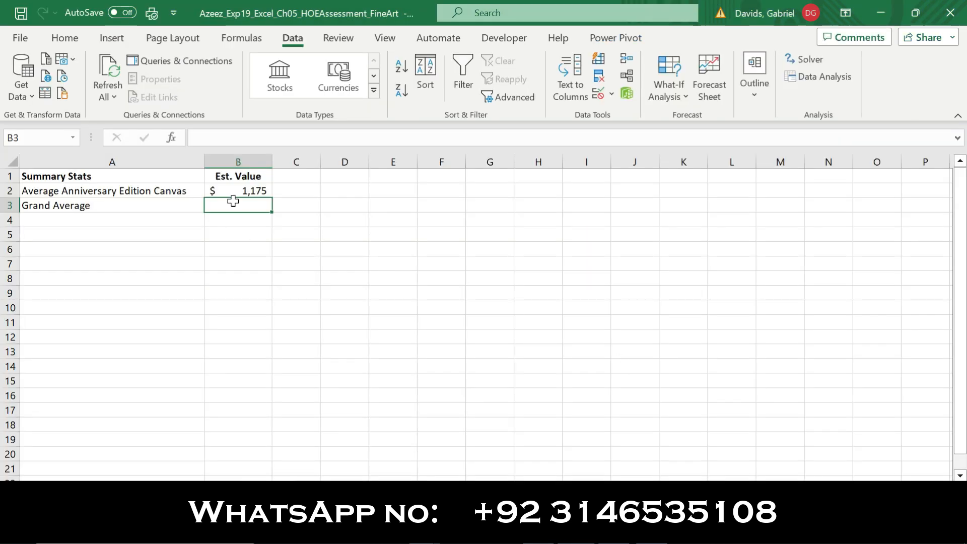
text(=)
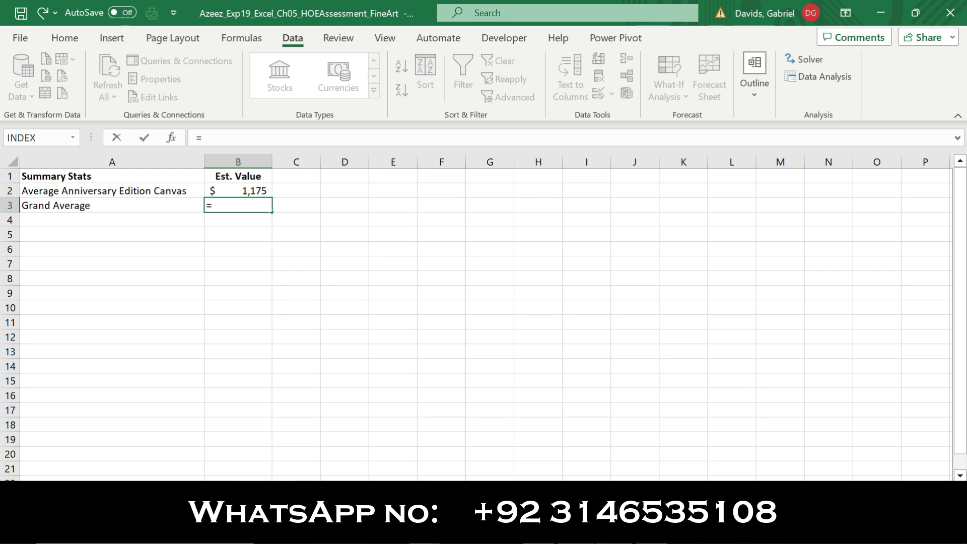
key(alt+Tab)
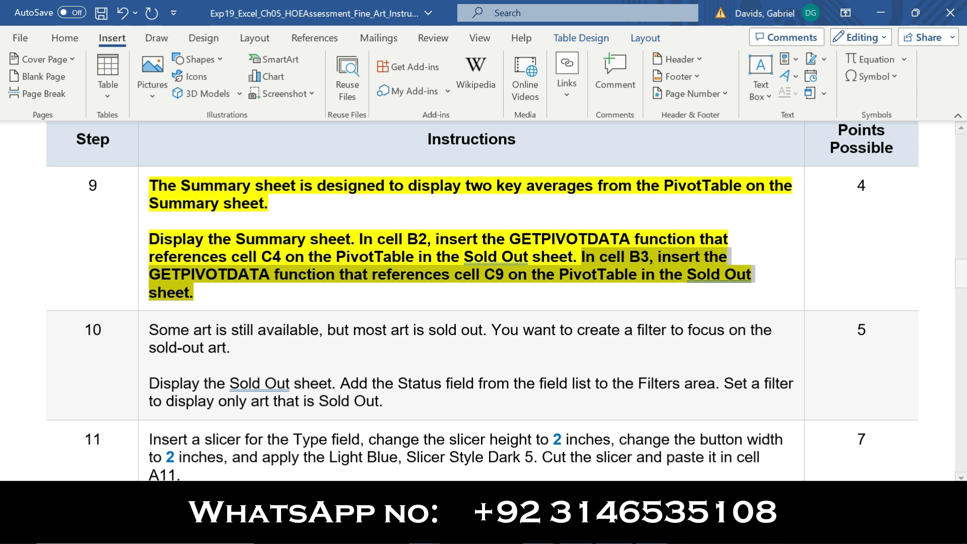
key(alt+Tab)
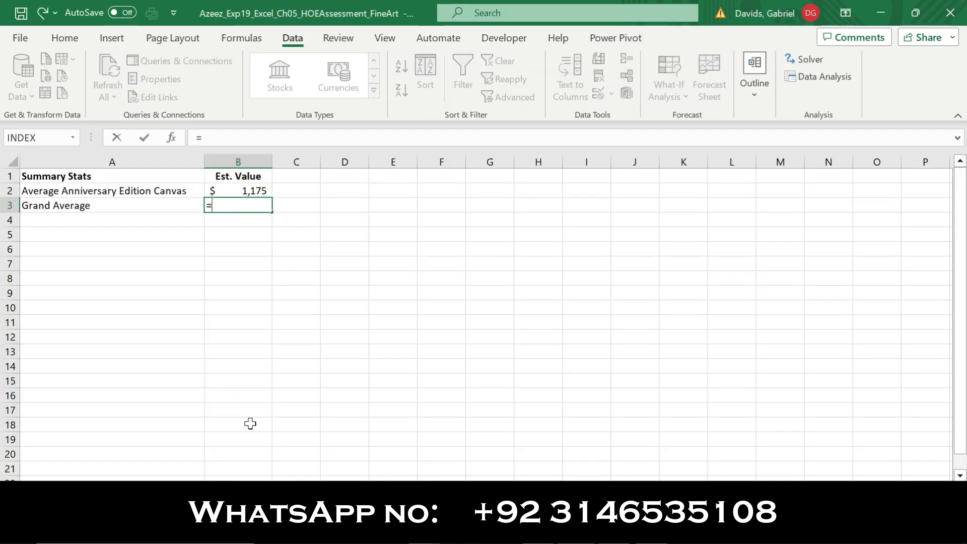
key(ctrl+Page_Up)
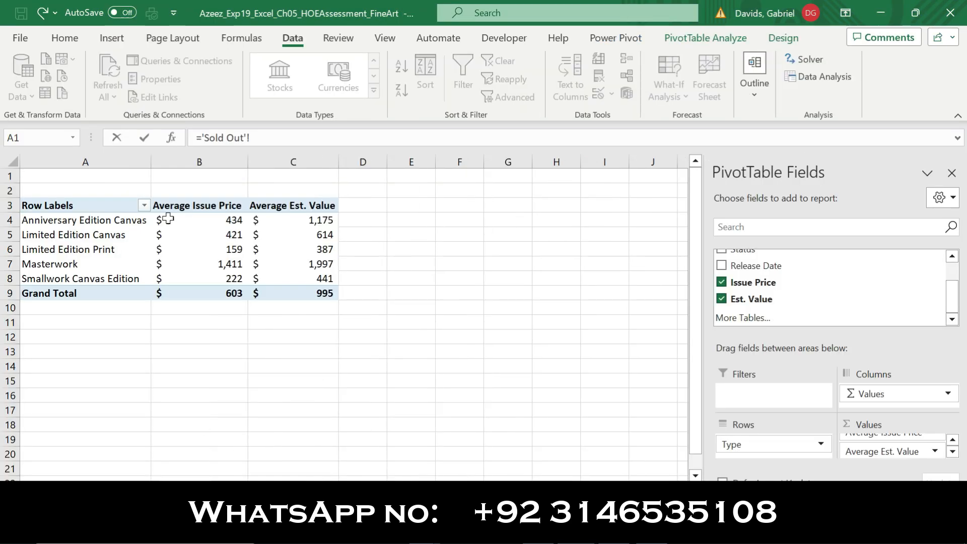
click(328, 292)
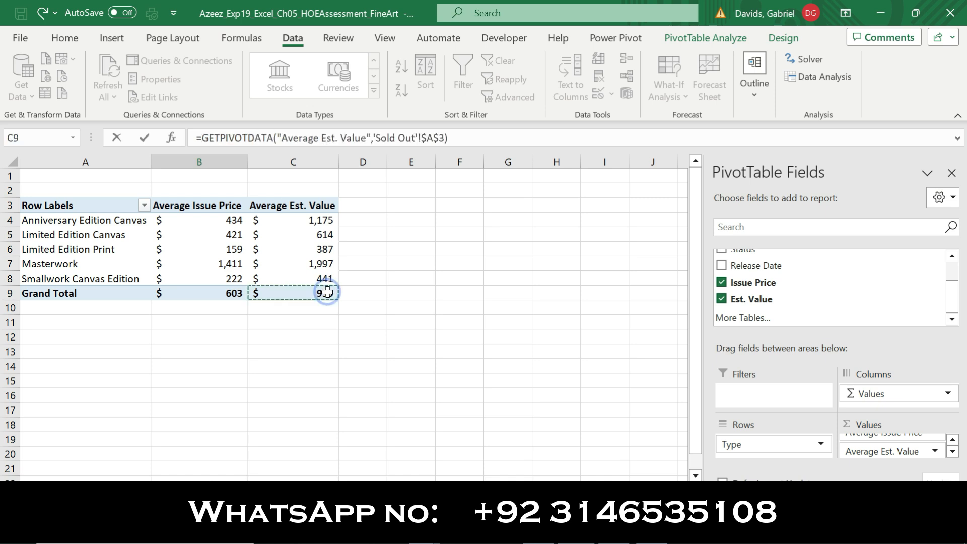
key(Return)
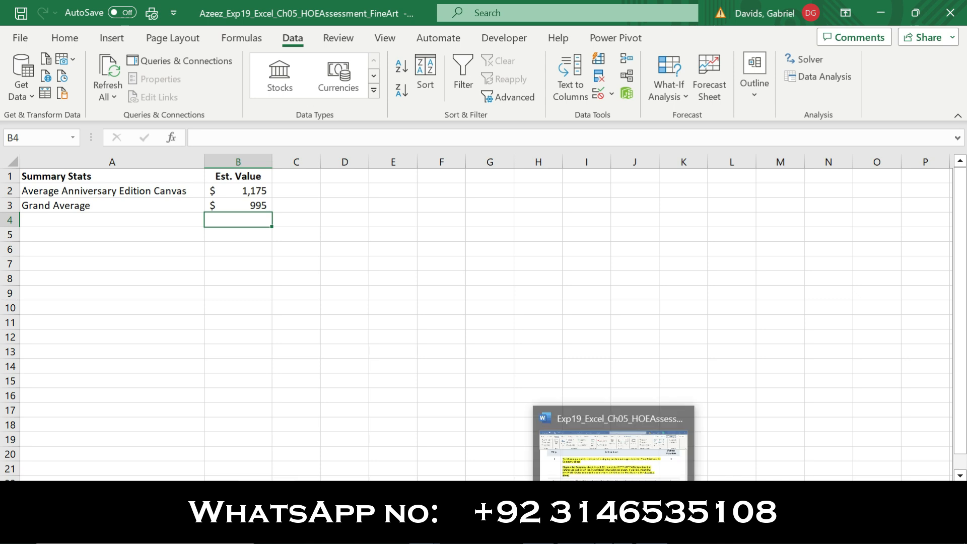
Remove the bold and yellow highlight from step 9's instructions in Word
click(615, 423)
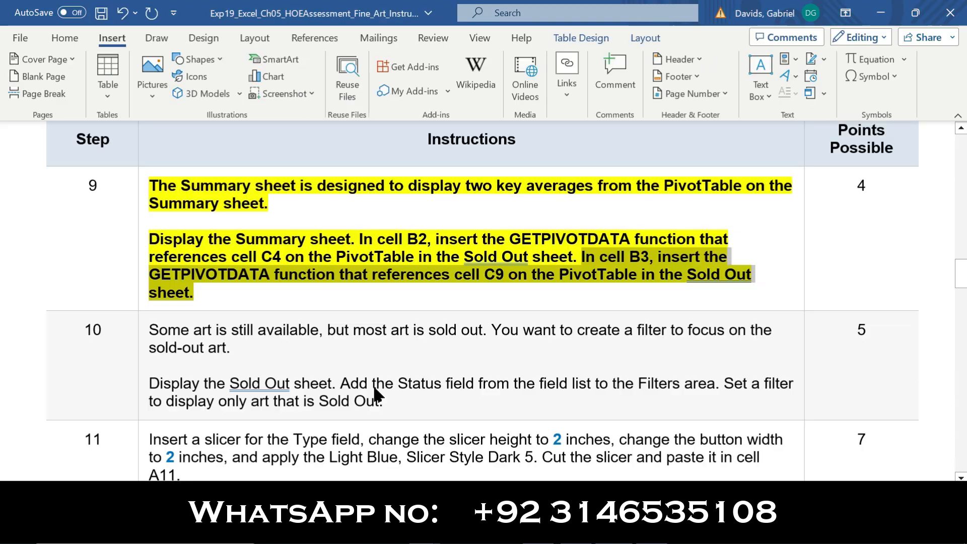
click(140, 280)
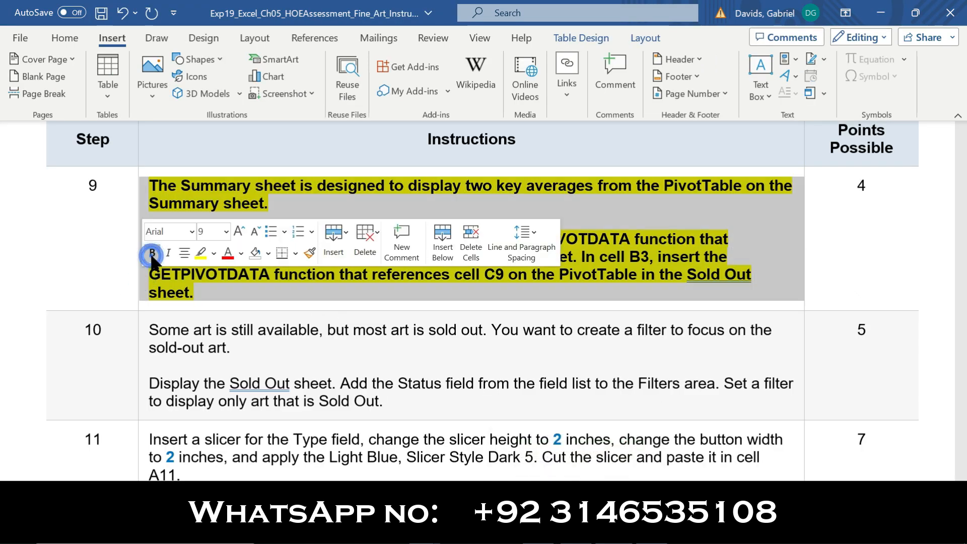
click(152, 253)
click(200, 253)
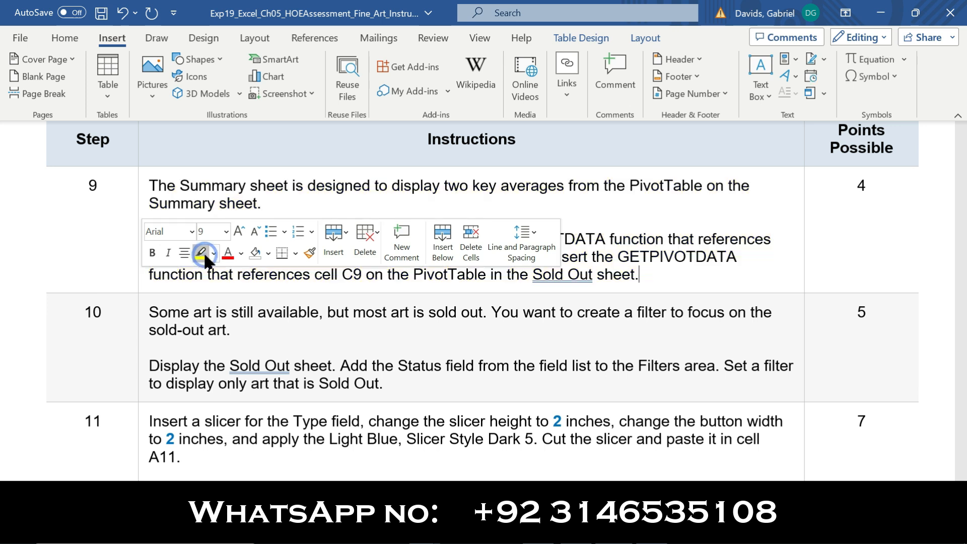
Make step 10's Sold Out filter instructions bold and yellow-highlighted
click(140, 369)
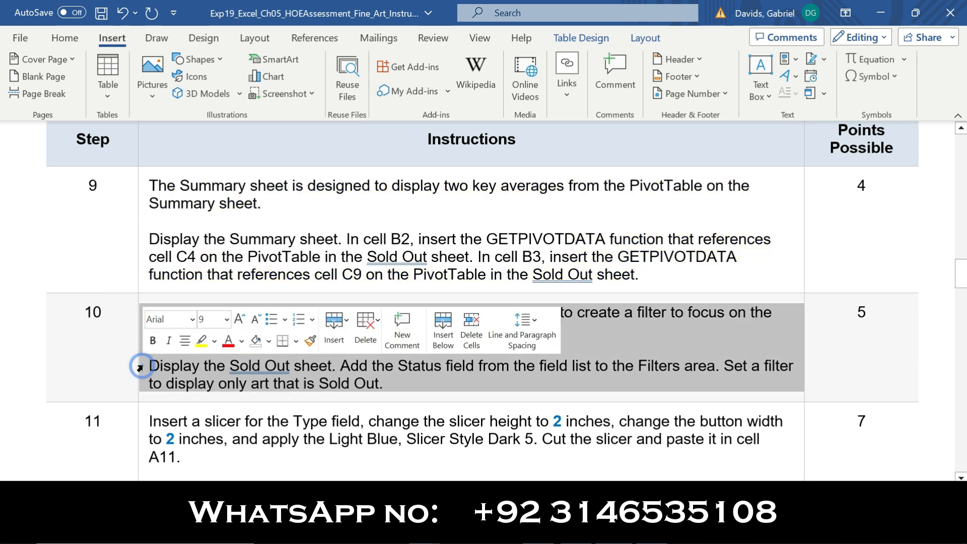
click(152, 340)
click(202, 341)
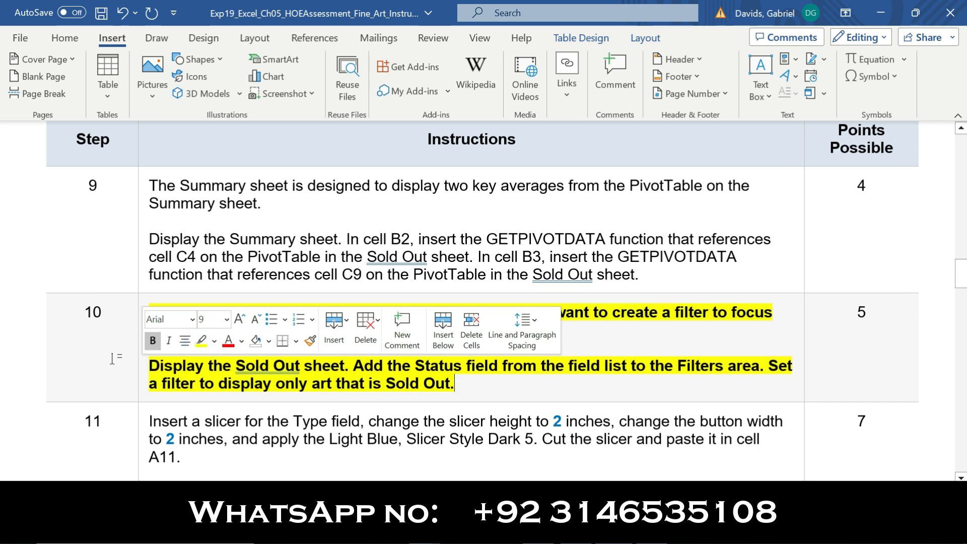
click(112, 359)
drag(962, 264, 964, 297)
drag(153, 150, 298, 168)
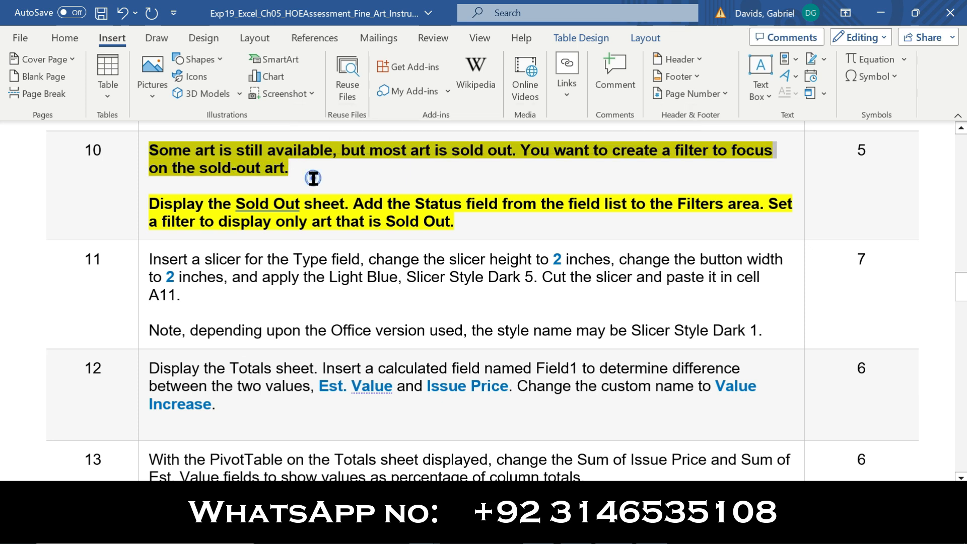
click(313, 178)
drag(154, 205, 347, 204)
View the averages PivotTable sheet and mark the Word instruction about adding the Status field
click(594, 530)
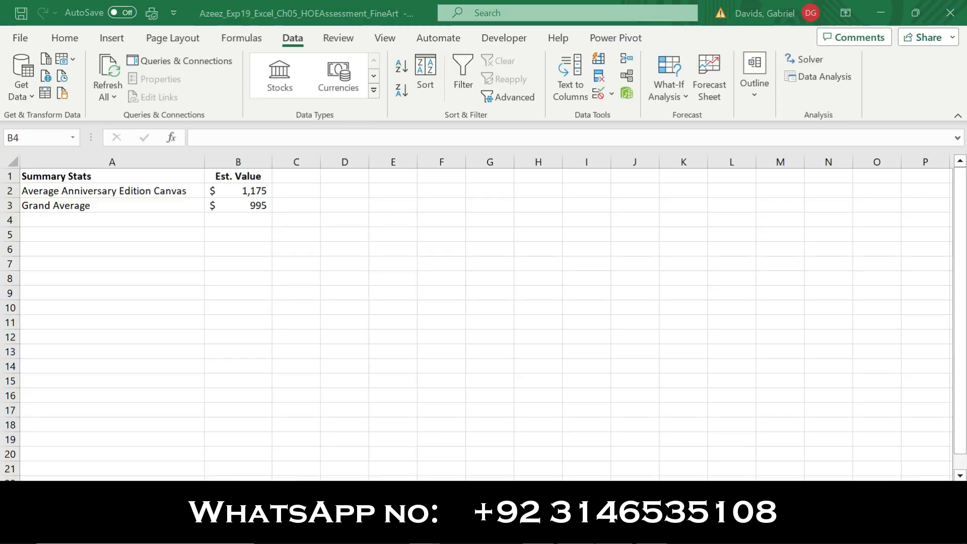
click(190, 489)
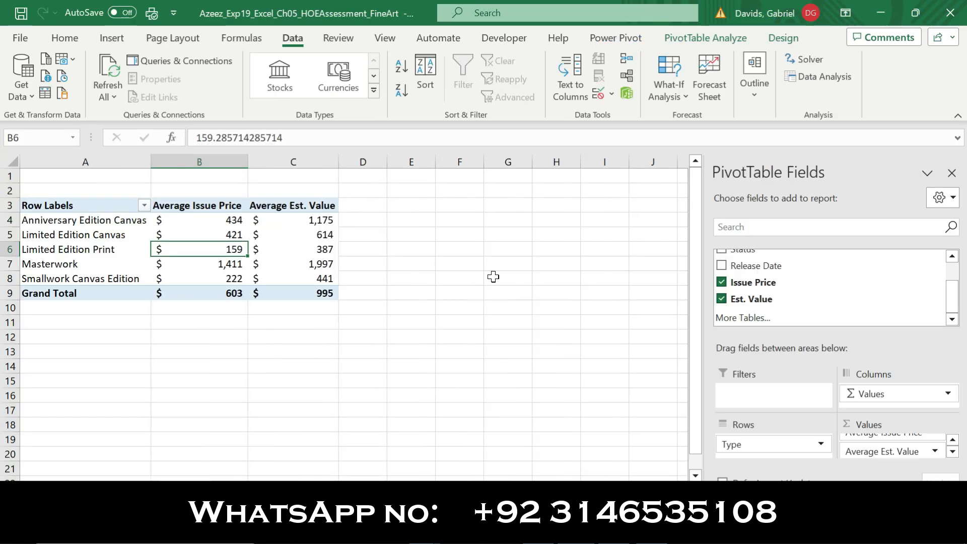
click(650, 531)
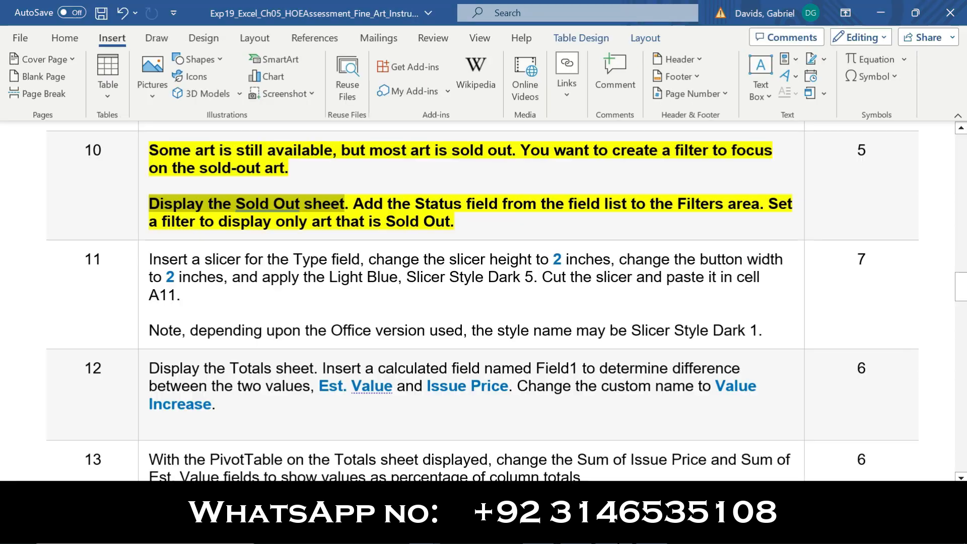
drag(355, 205, 760, 201)
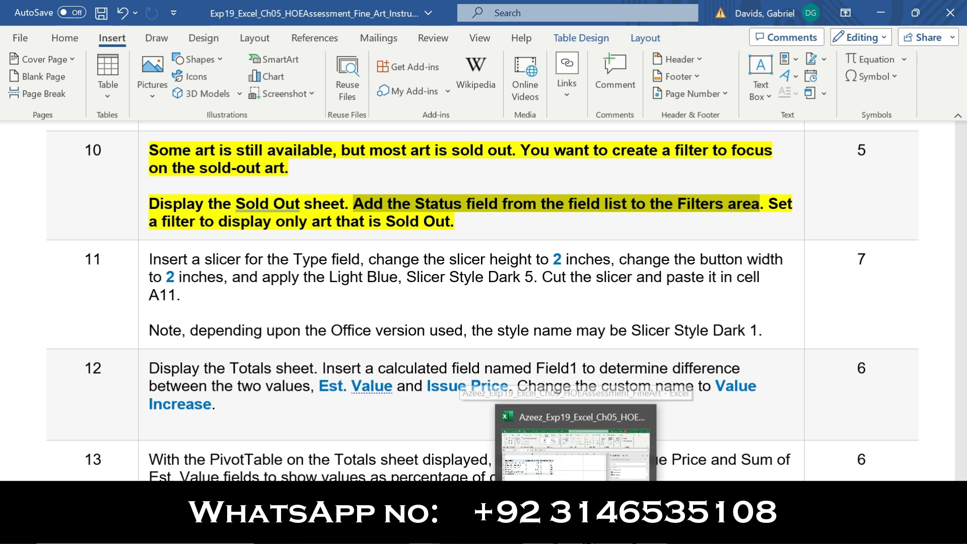
Add Status to the PivotTable's Filters area, then mark the Sold Out filtering instruction
click(576, 451)
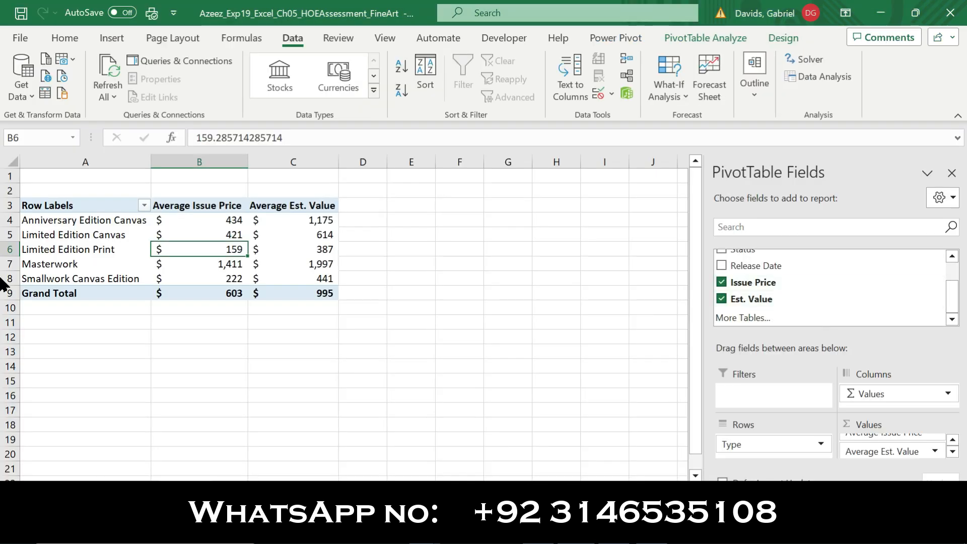
click(953, 258)
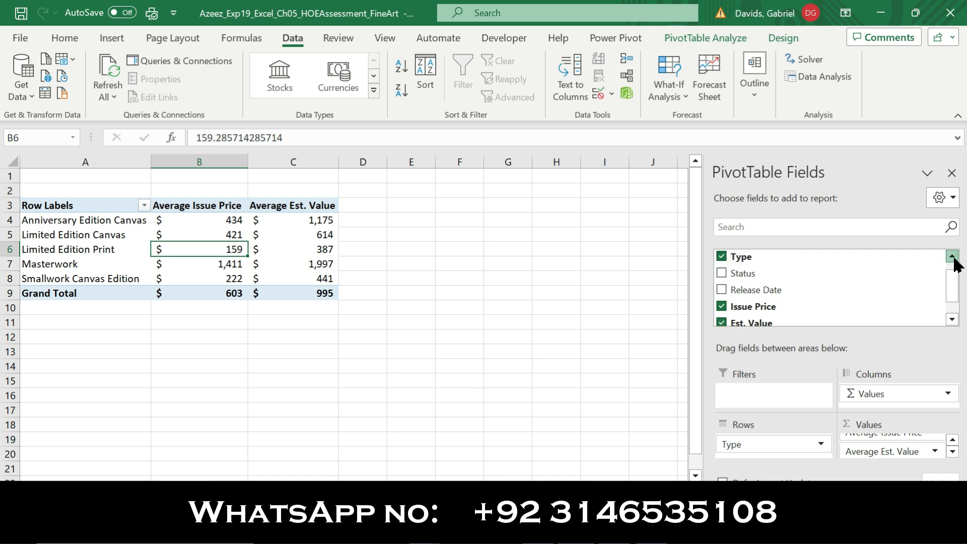
drag(775, 274, 763, 398)
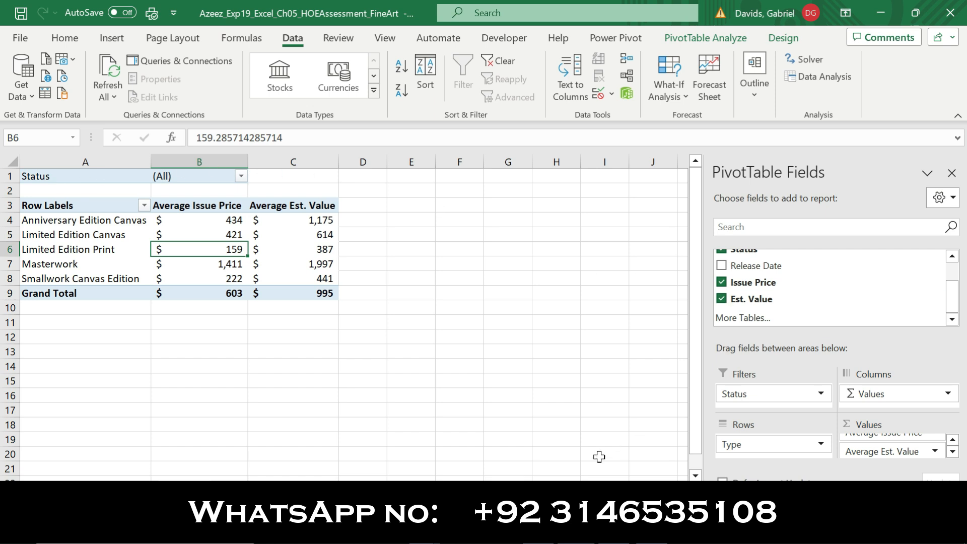
key(alt+Tab)
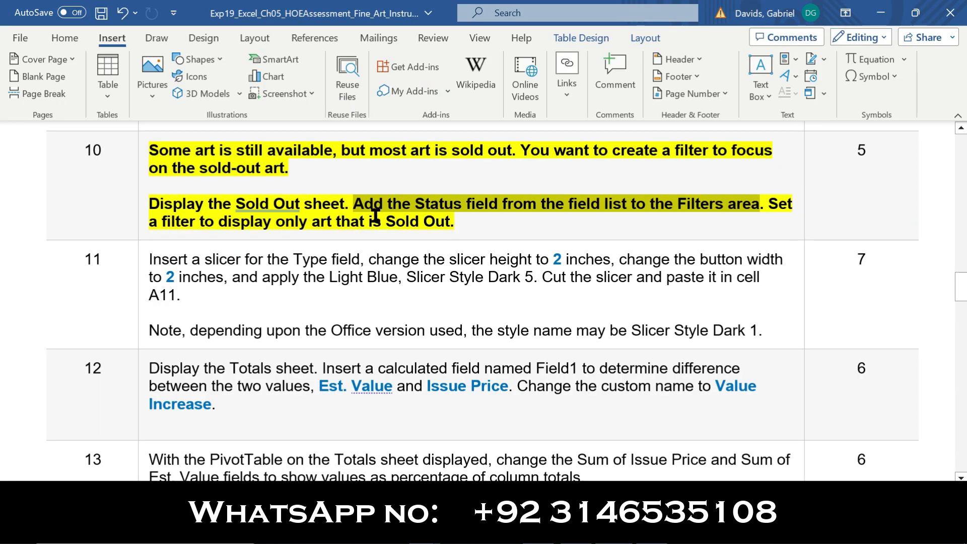
drag(769, 203, 776, 225)
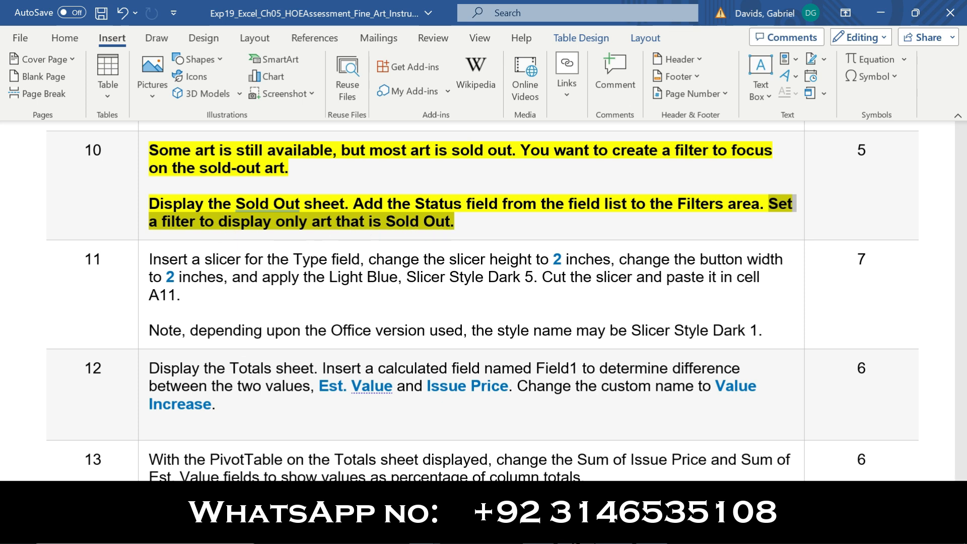
Set the PivotTable's Status filter to Sold Out
key(alt+Tab)
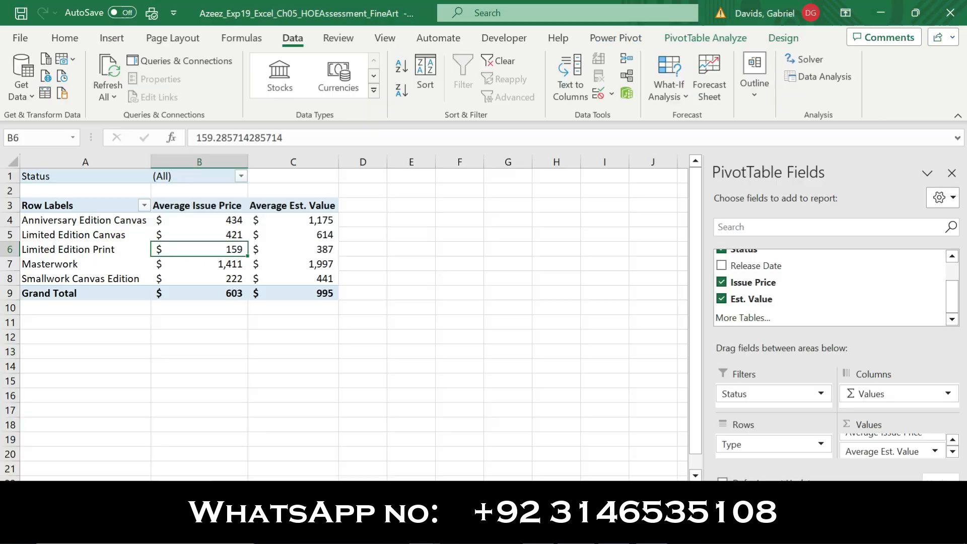
click(243, 175)
click(96, 245)
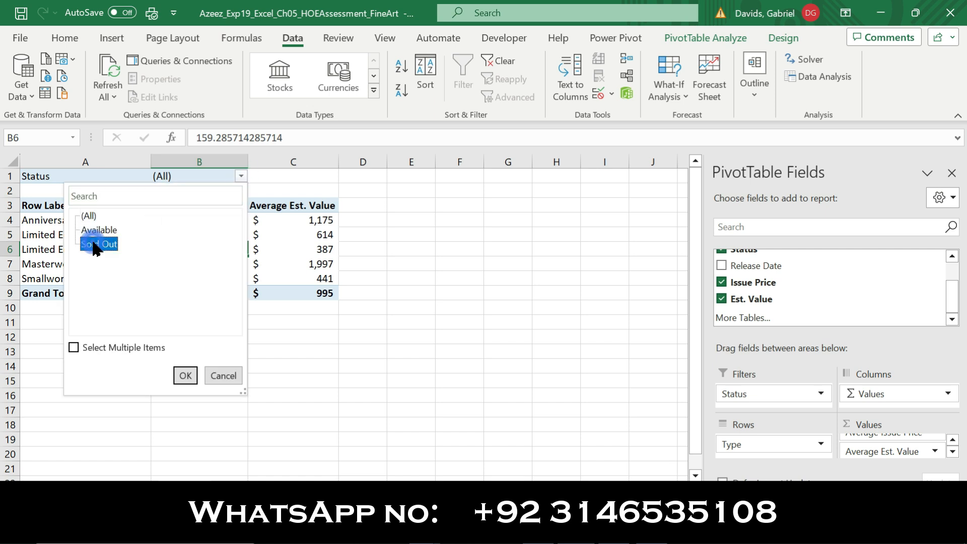
click(186, 375)
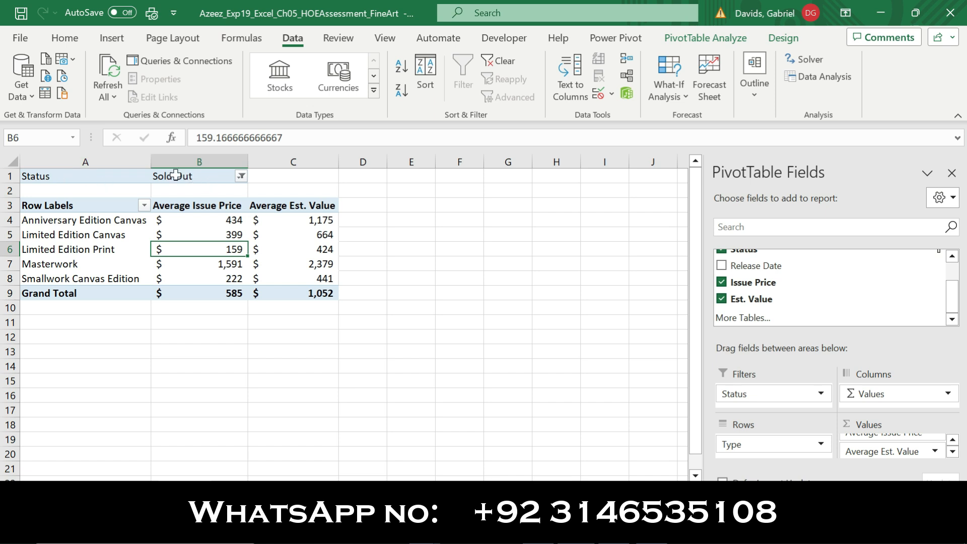
In Word, remove the bold and yellow highlight from step 10, then select step 11
click(438, 527)
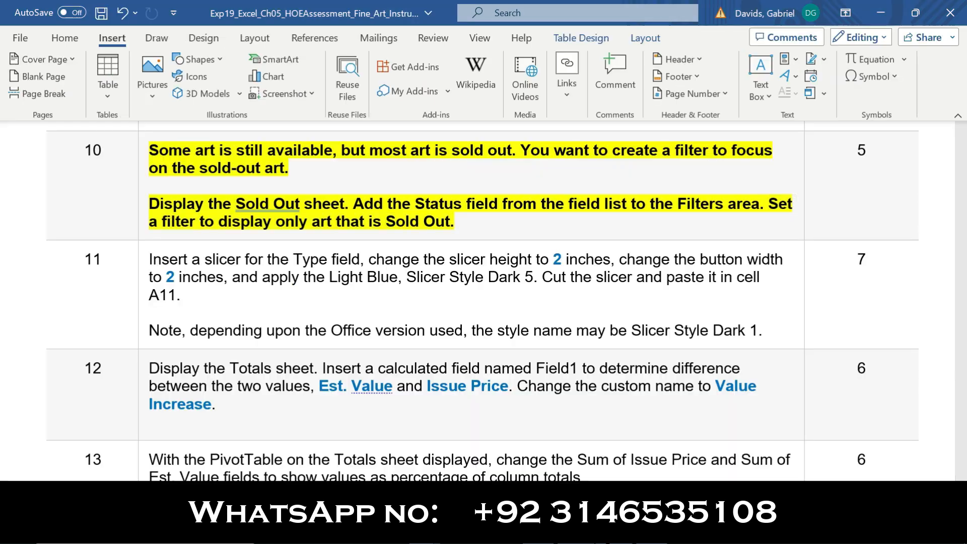
click(140, 214)
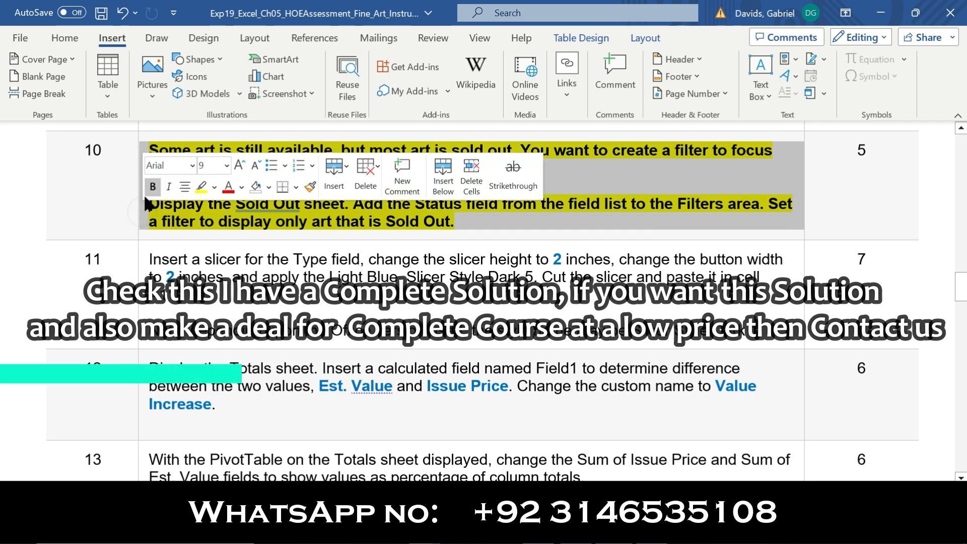
click(152, 187)
click(202, 188)
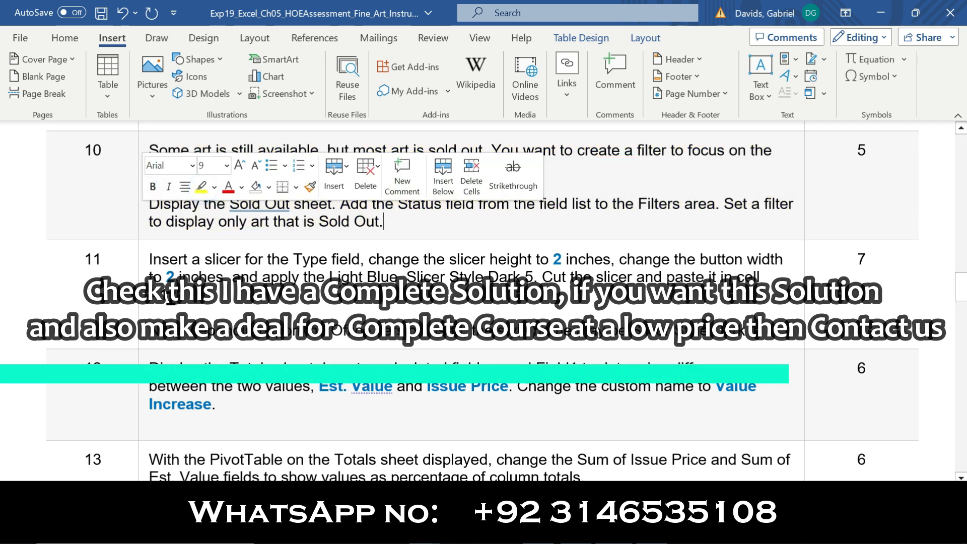
click(143, 310)
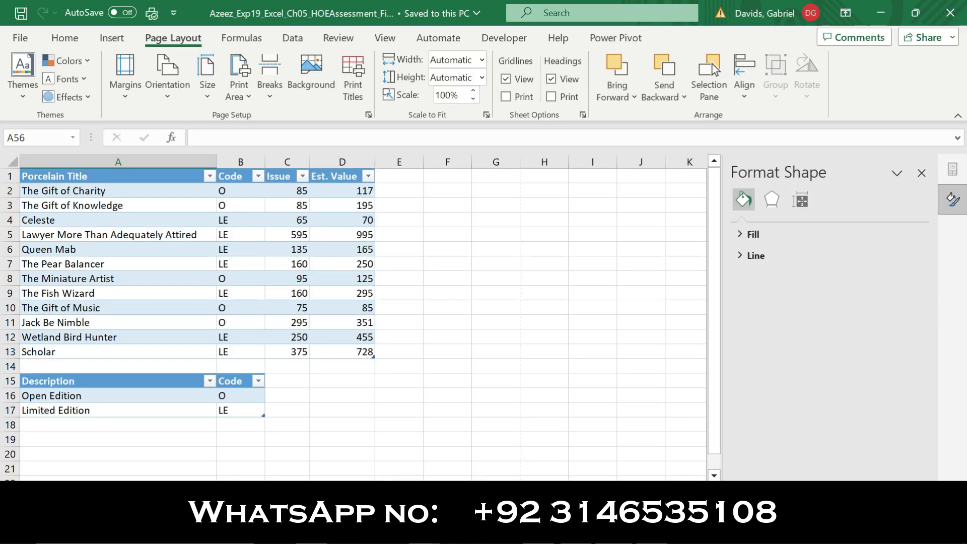
Close the Format Shape pane in the Excel workbook
click(101, 490)
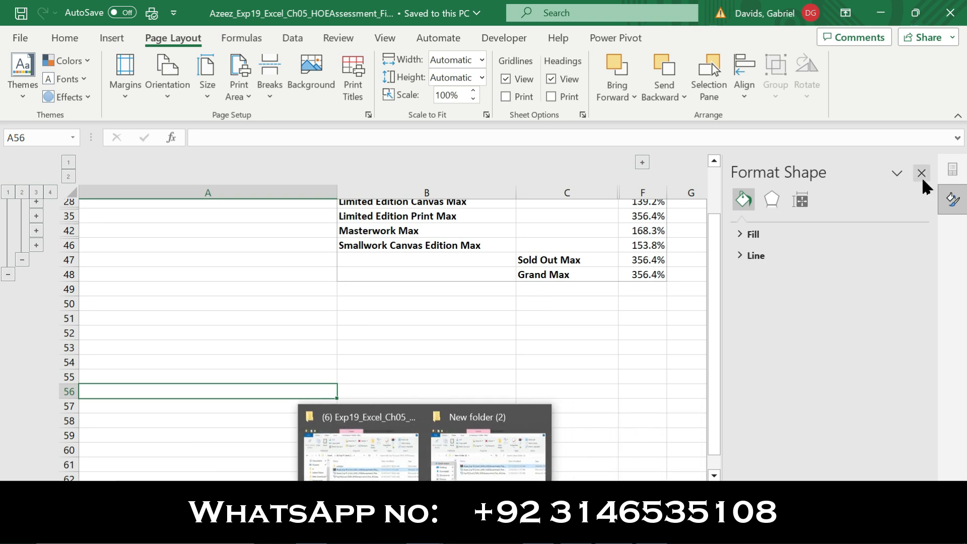
click(923, 180)
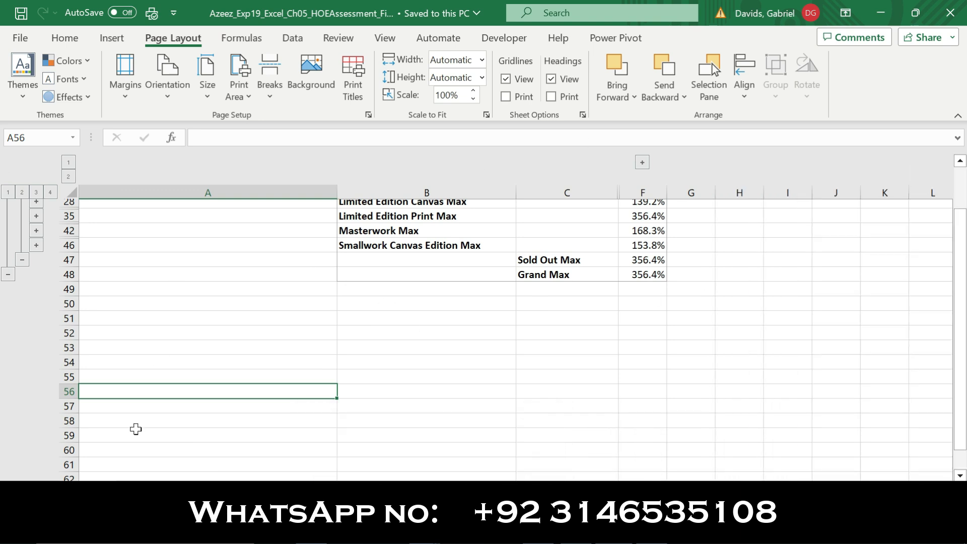
scroll(915, 259, up, 1)
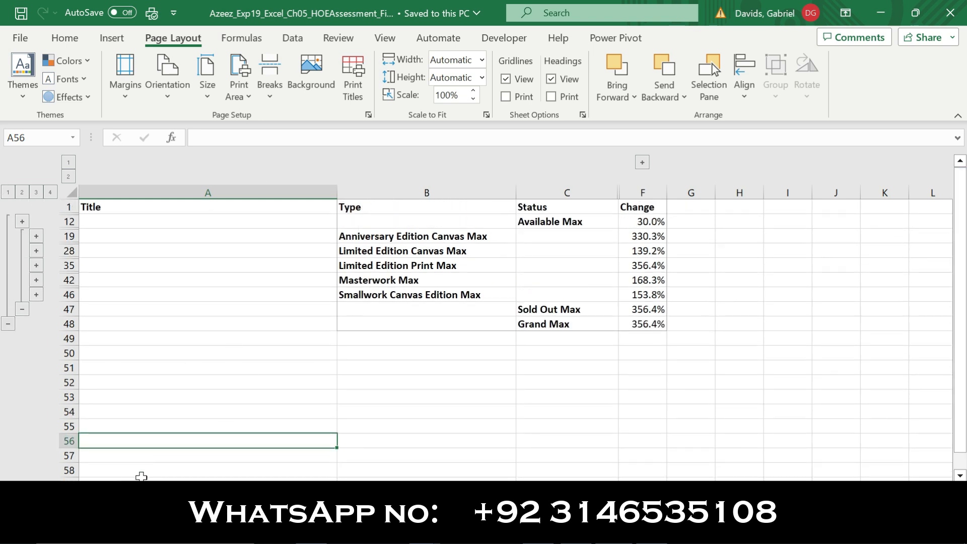
Review the Value Increase, Sold Out, art list and Summary Stats sheets, finishing on Porcelain Values PivotChart
click(166, 489)
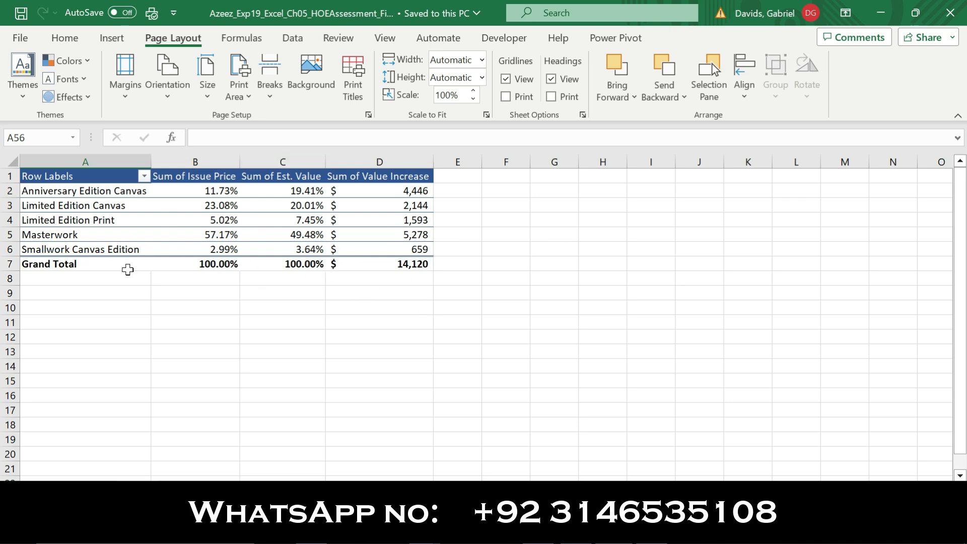
click(216, 489)
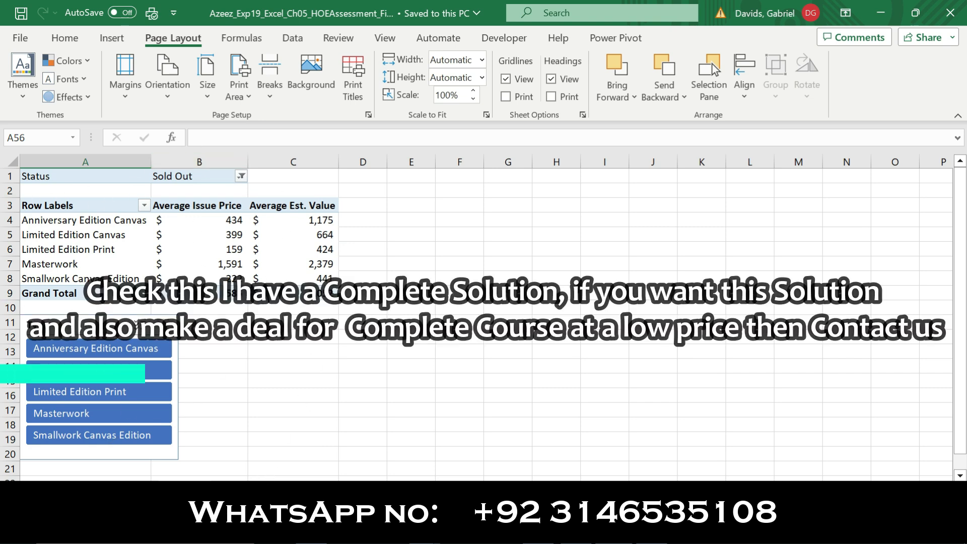
click(272, 490)
mouse_move(960, 196)
mouse_down()
mouse_move(960, 322)
mouse_move(960, 197)
mouse_up()
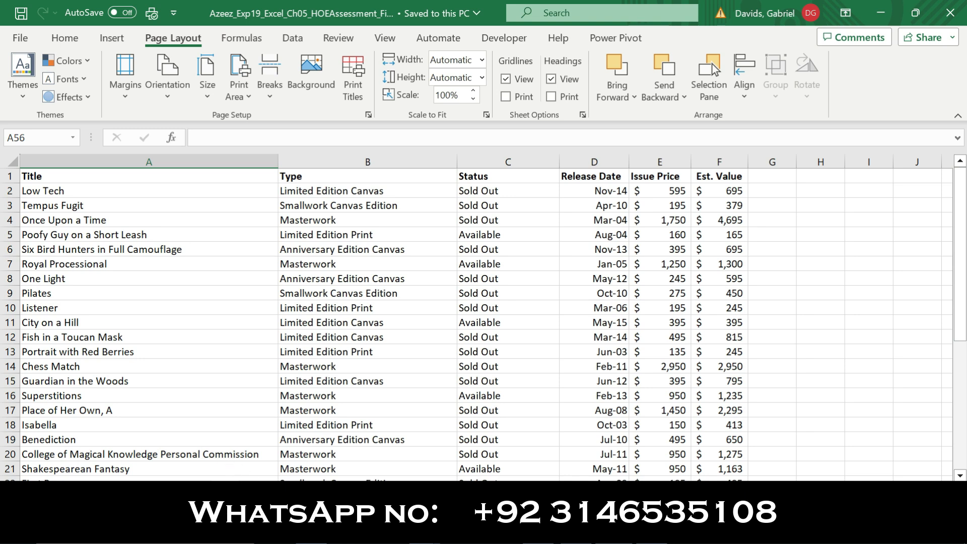
click(152, 488)
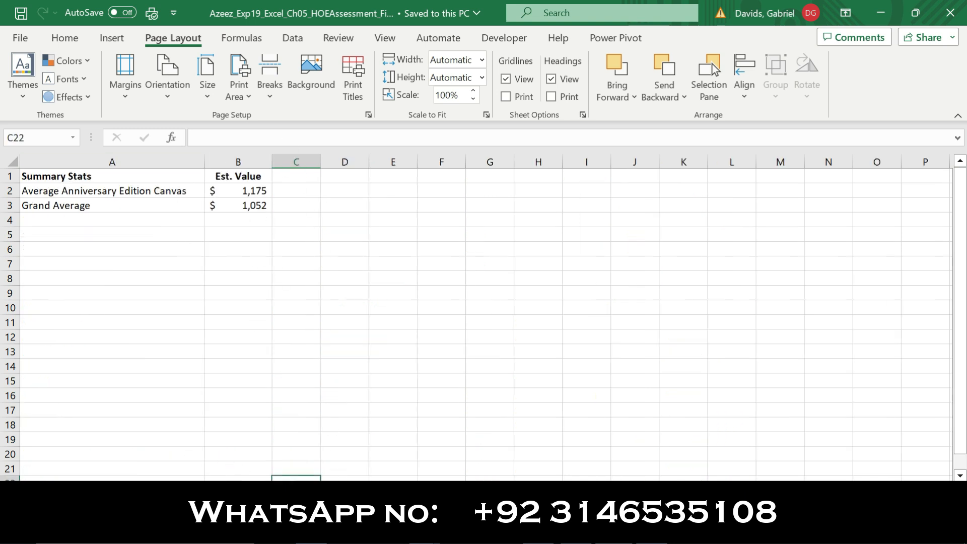
click(136, 490)
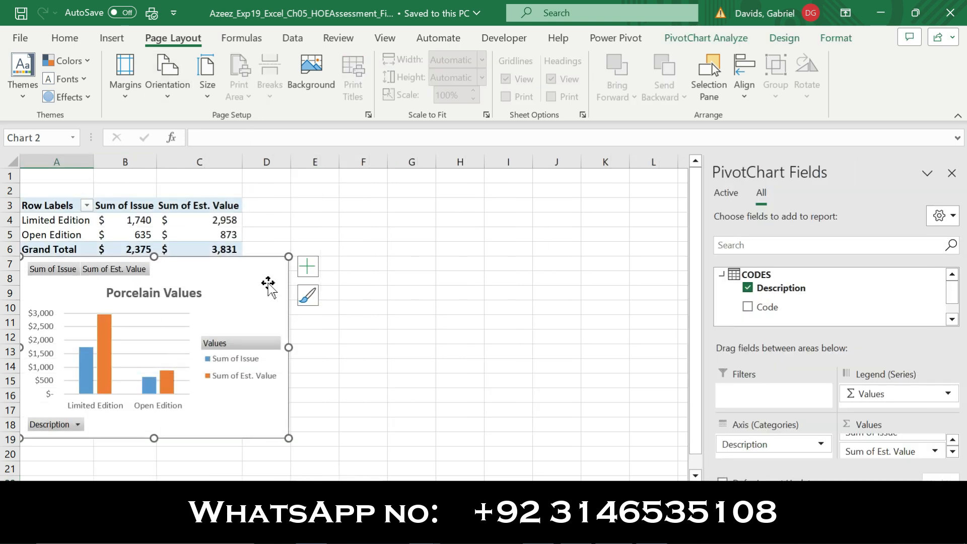